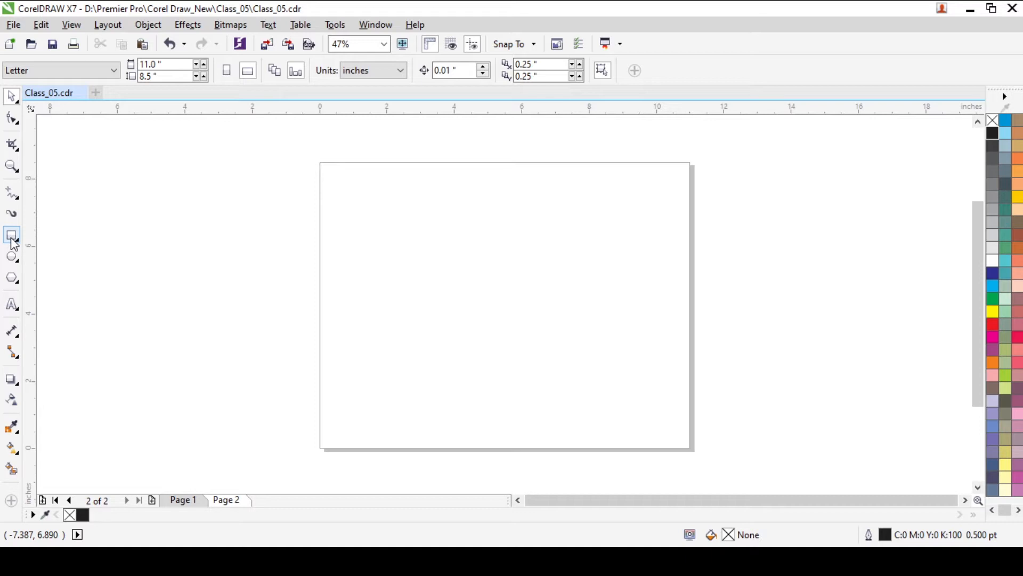
Draw a rectangle on page 2 and set its size to 5 inches wide by 7 inches high.
left_click(12, 237)
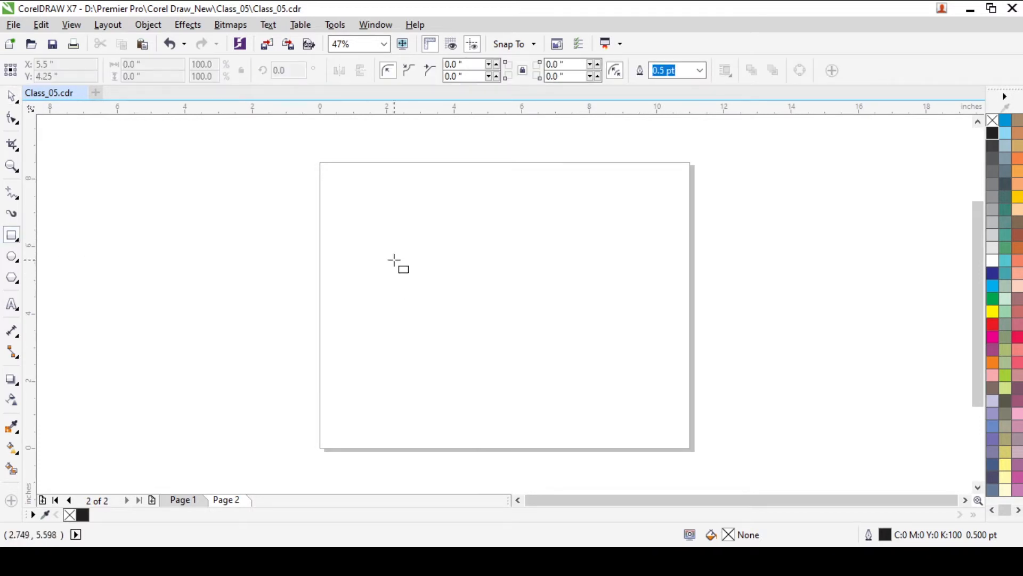
mouse_move(382, 222)
left_mouse_down()
mouse_move(570, 463)
mouse_move(565, 441)
left_mouse_up()
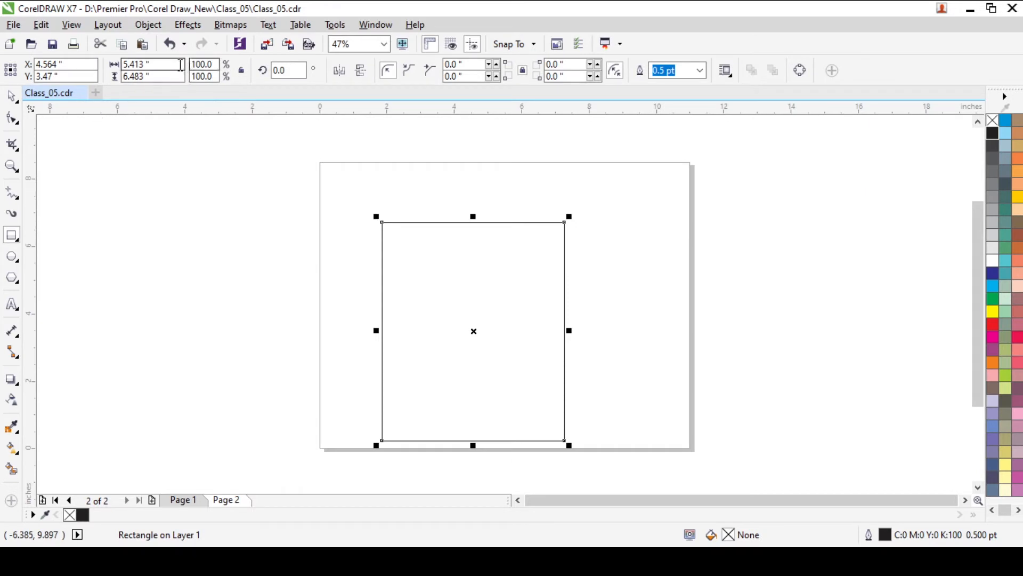
left_click(131, 64)
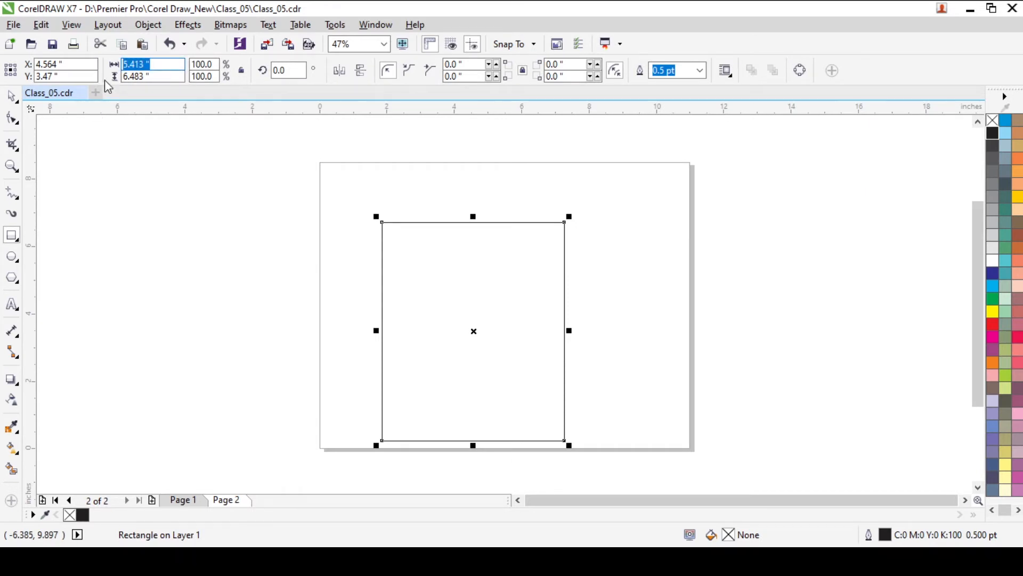
type("5")
key("Tab")
type("7")
key("Return")
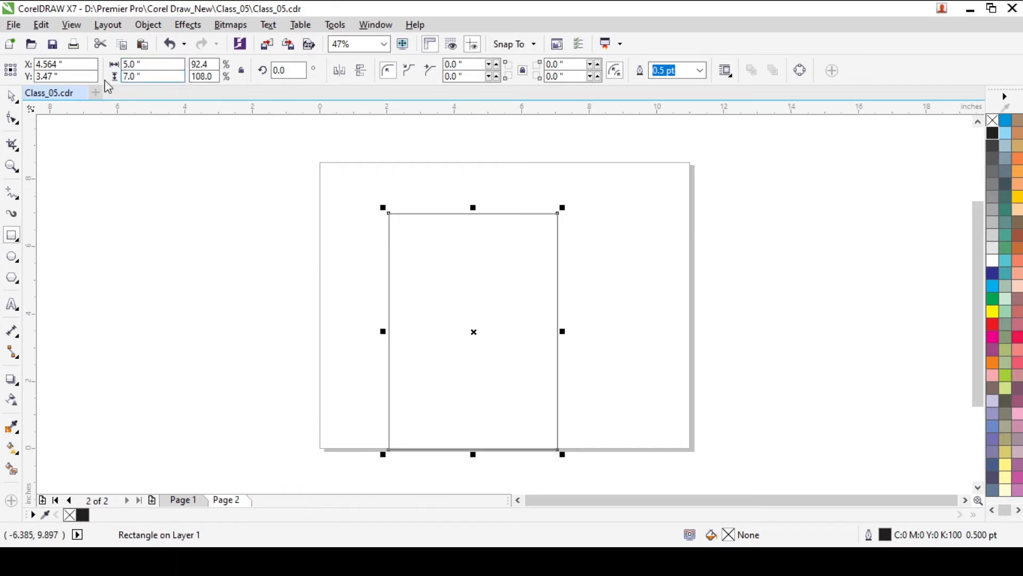
Center the rectangle on the page and make a header copy of it, about 1.4 inches high, along its upper edge.
left_click(14, 98)
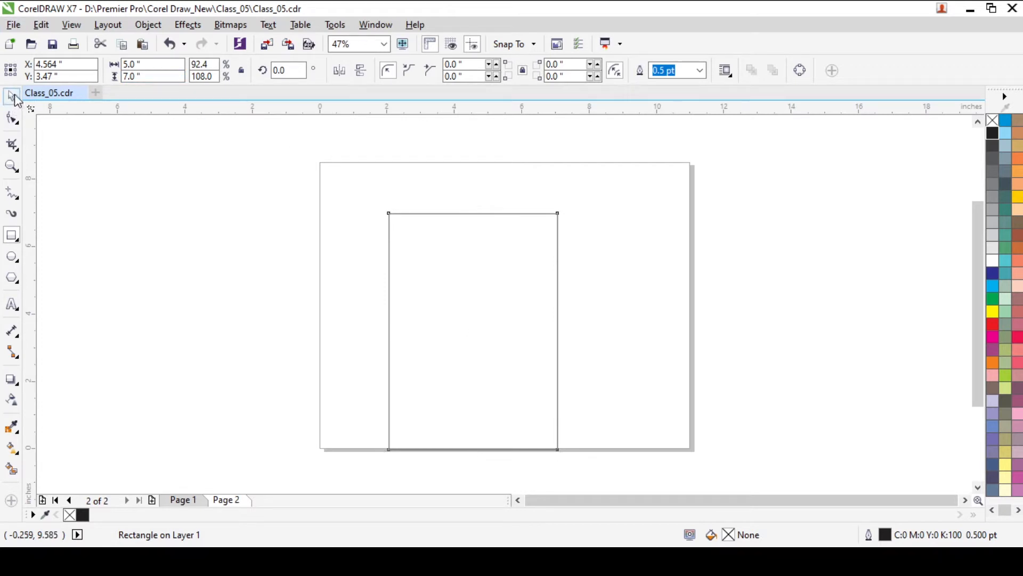
left_click(15, 99)
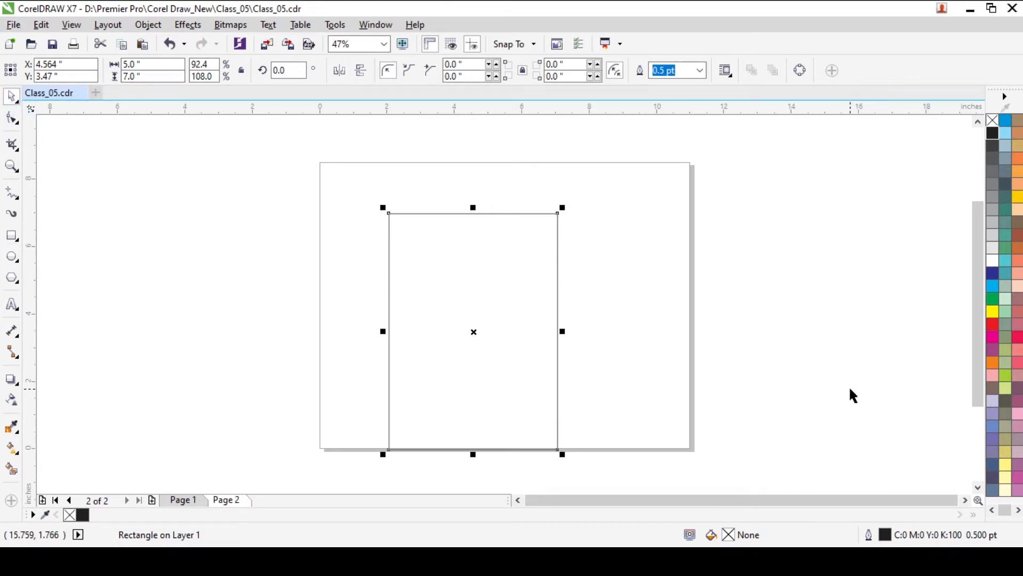
key("p")
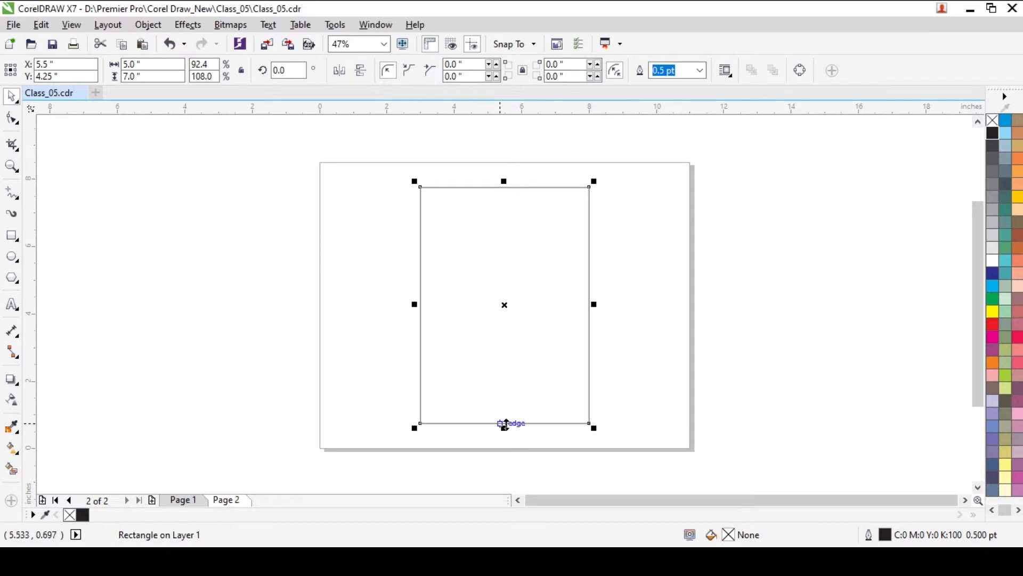
left_click_drag(505, 426, 491, 235)
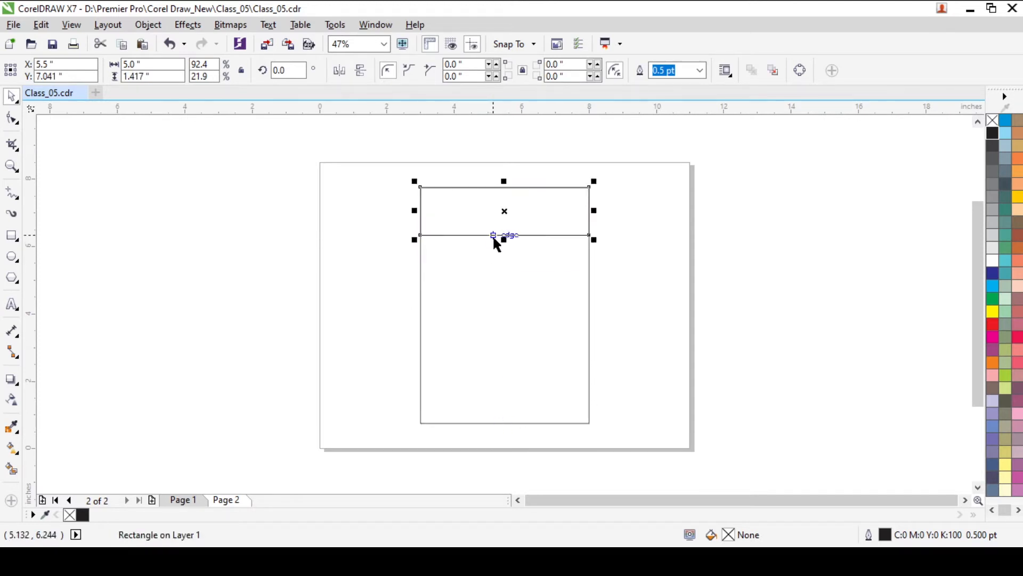
Add the artistic text "A to Z Enterprises" inside the header rectangle.
scroll(515, 208, "up", 3)
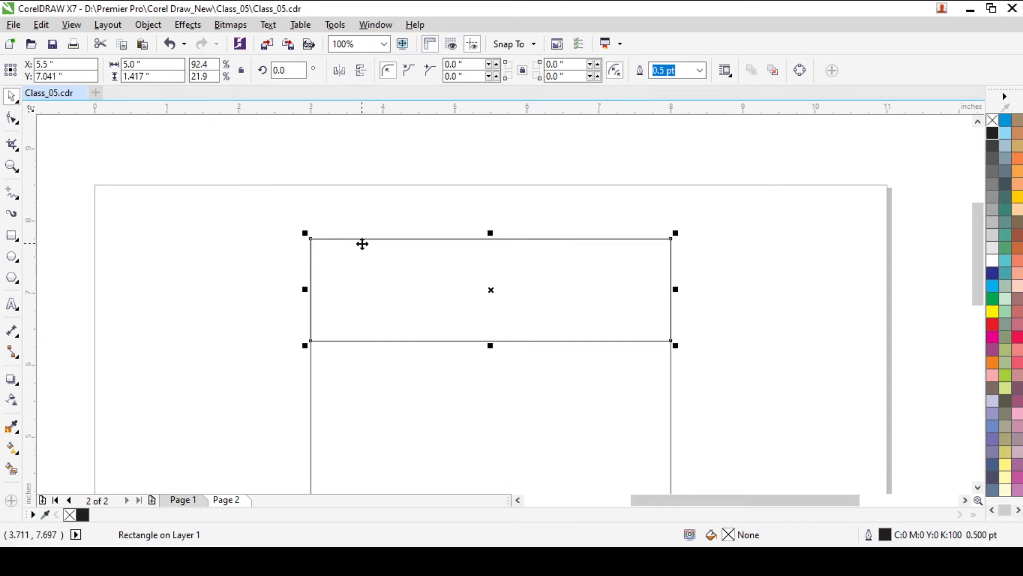
left_click(12, 304)
left_click(388, 277)
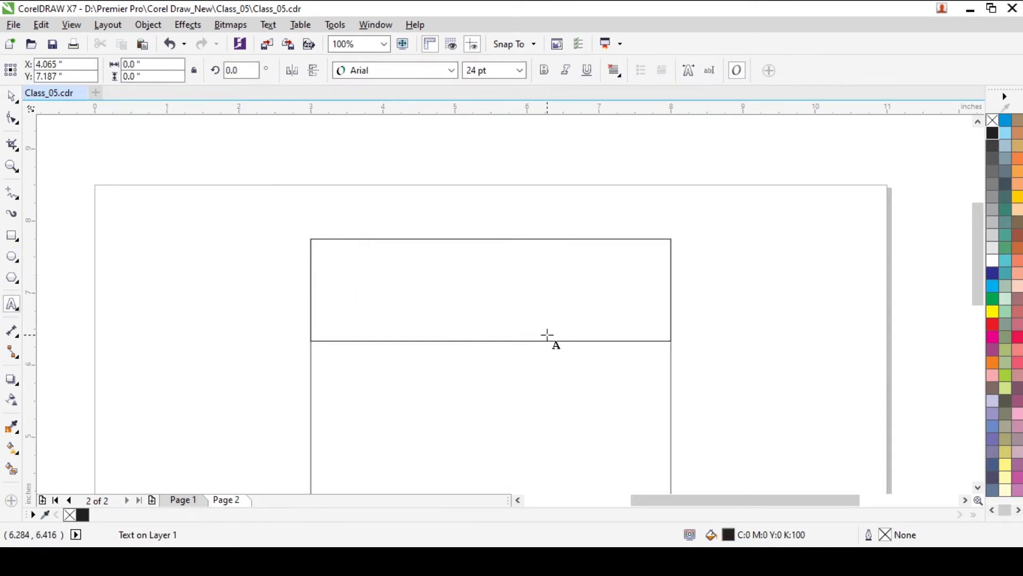
type("A to Z")
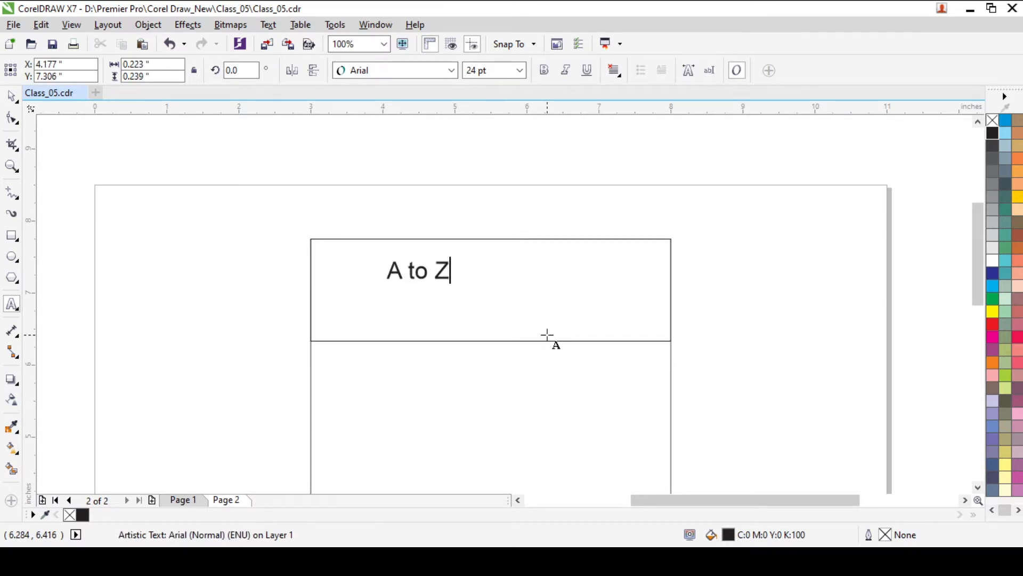
type(" Enter")
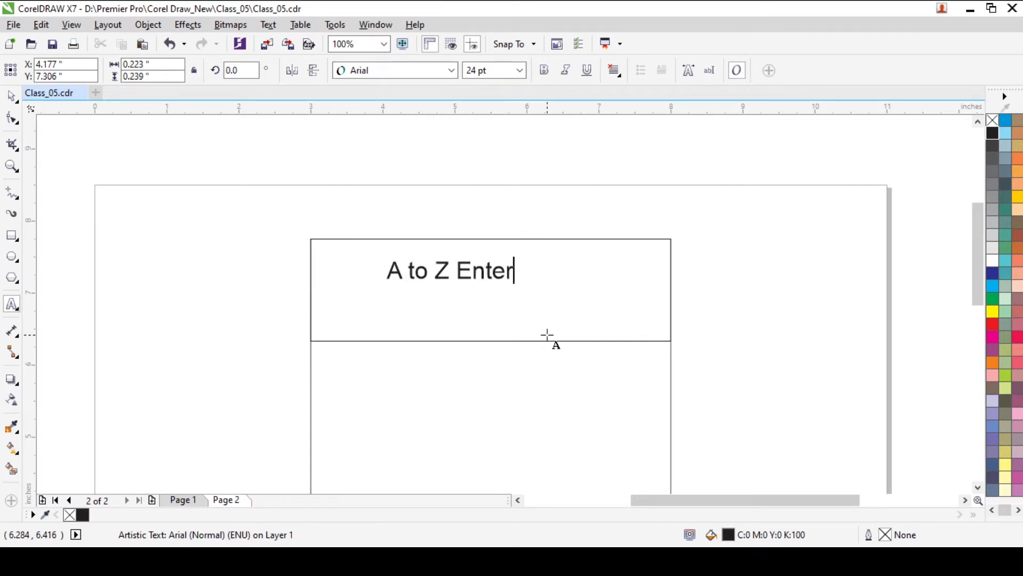
type("r")
key("BackSpace")
type("[ro")
key("BackSpace")
key("BackSpace")
key("BackSpace")
type("prises")
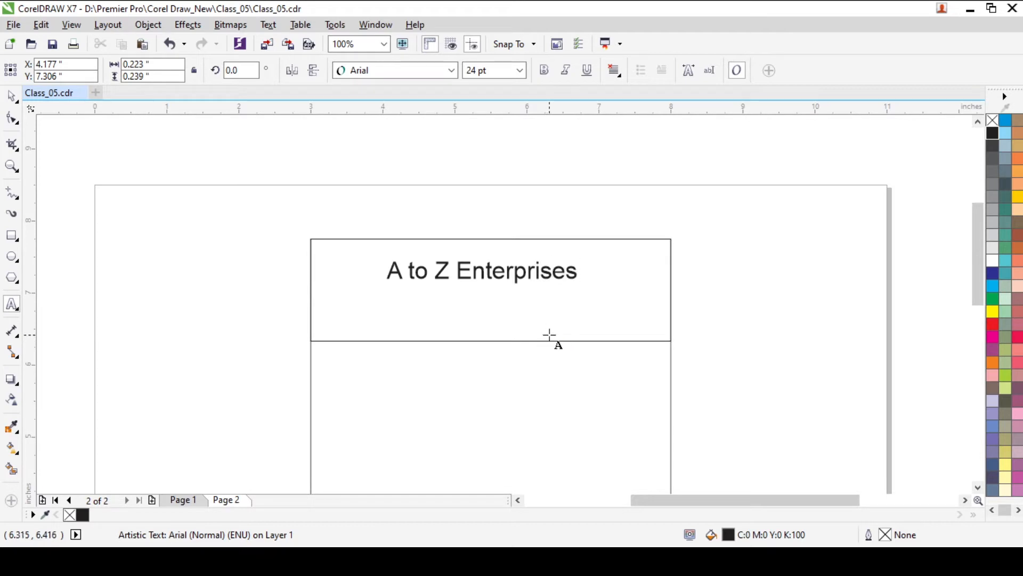
Set the company title's font to LEMON MILK Bold.
key("ctrl+space")
left_click(445, 69)
type("LEMON MILK Bold")
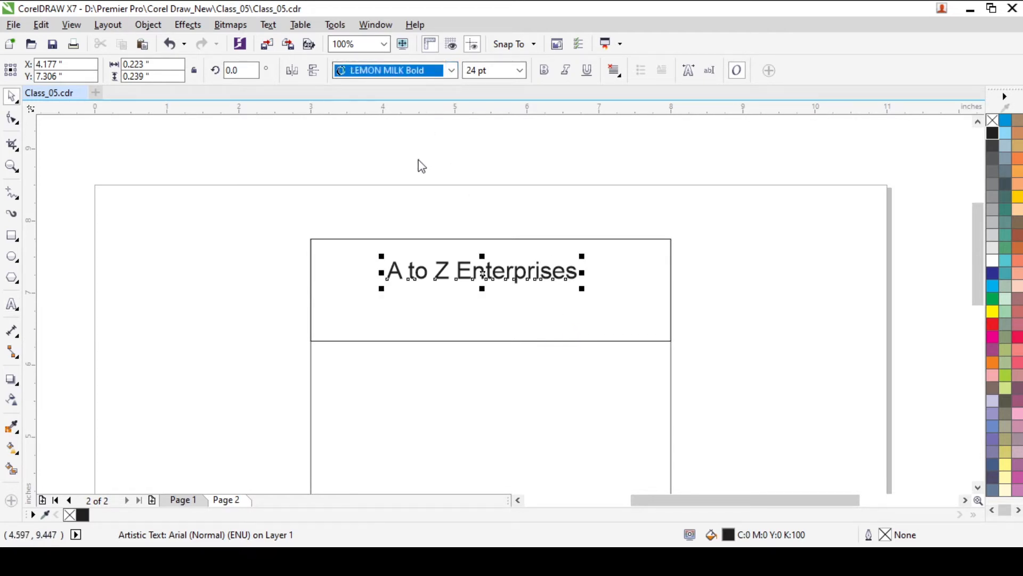
key("Return")
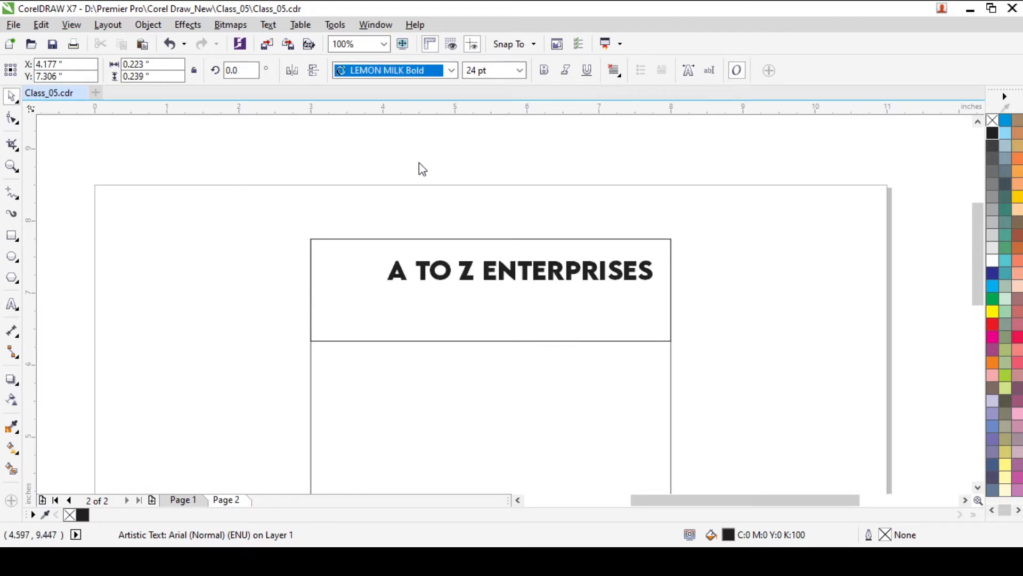
Scale the company title down to about 19.4 pt and place it in the left part of the header rectangle.
left_click(570, 272)
left_click_drag(658, 288, 561, 288)
left_click_drag(486, 266, 462, 283)
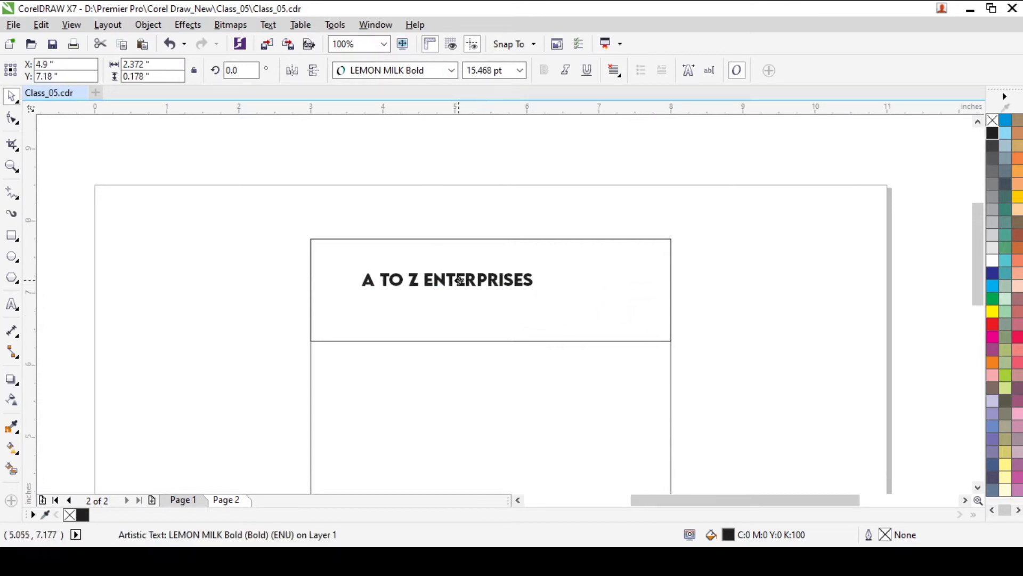
left_click_drag(360, 294, 330, 326)
left_click_drag(541, 269, 559, 265)
Place a copy of the company title directly beneath it and replace the copy's text with "tag line".
scroll(429, 301, "up", 2)
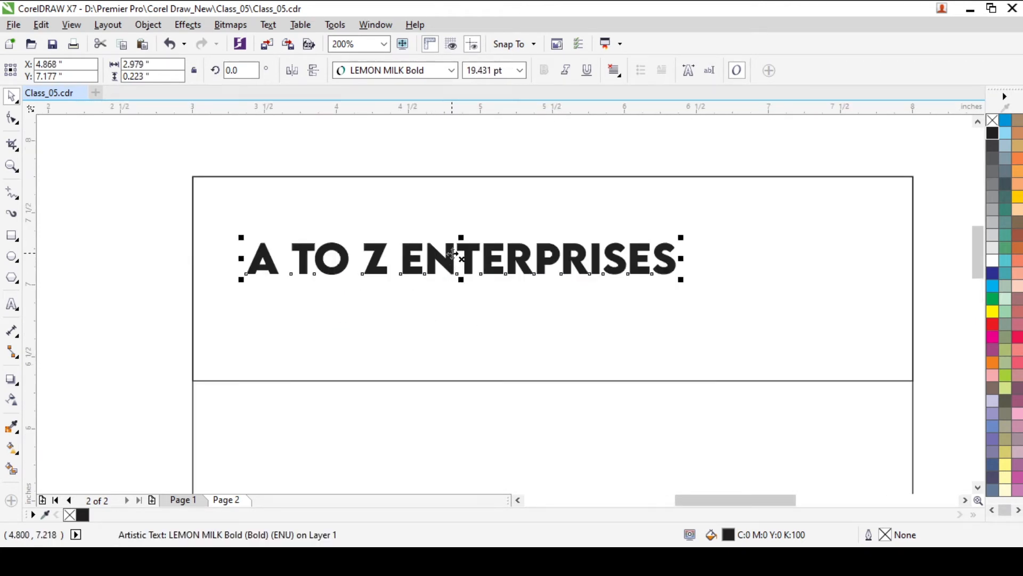
left_click_drag(454, 261, 454, 305)
right_click(454, 304)
double_click(449, 296)
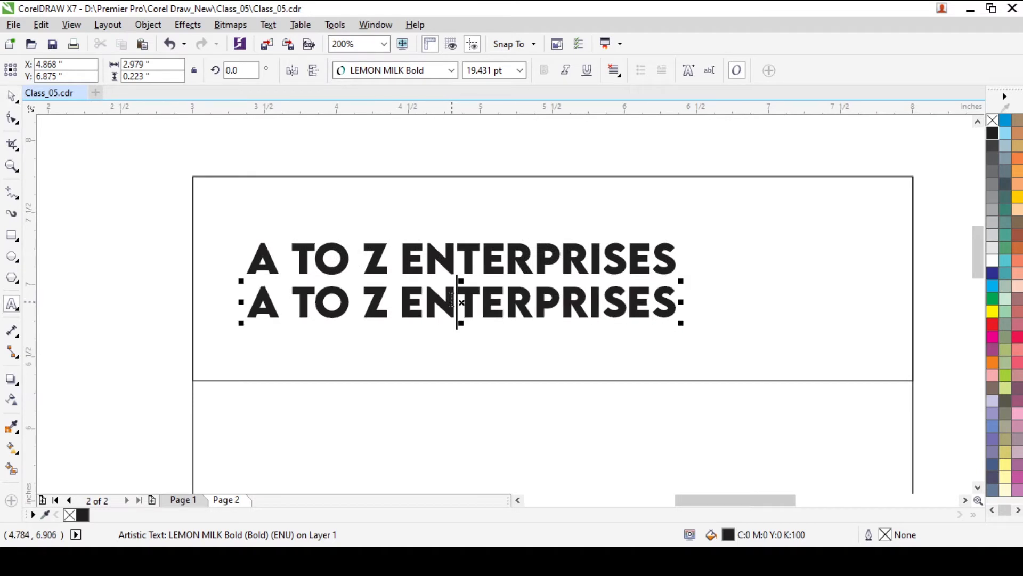
key("ctrl+a")
type("TA")
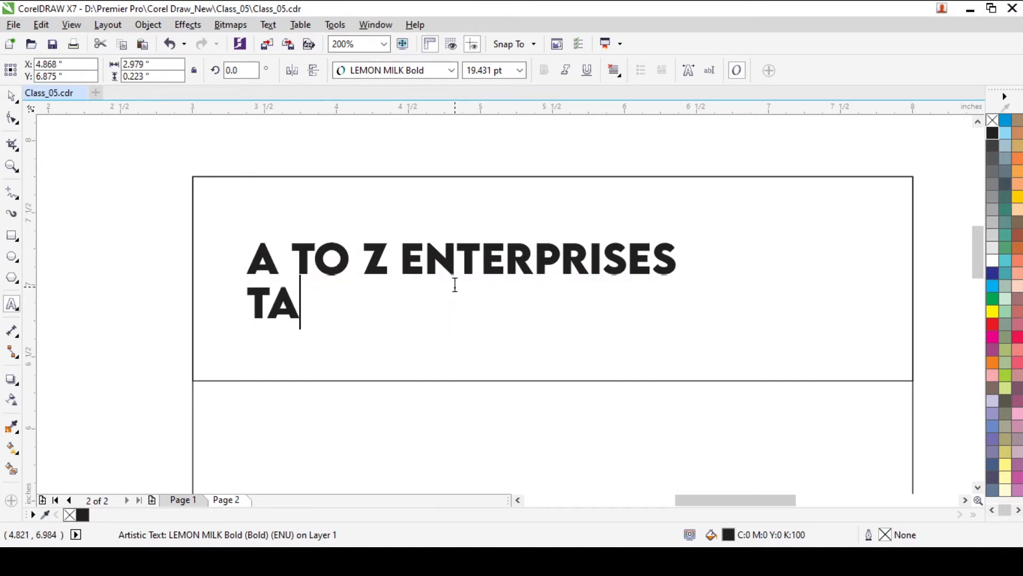
type("G ;")
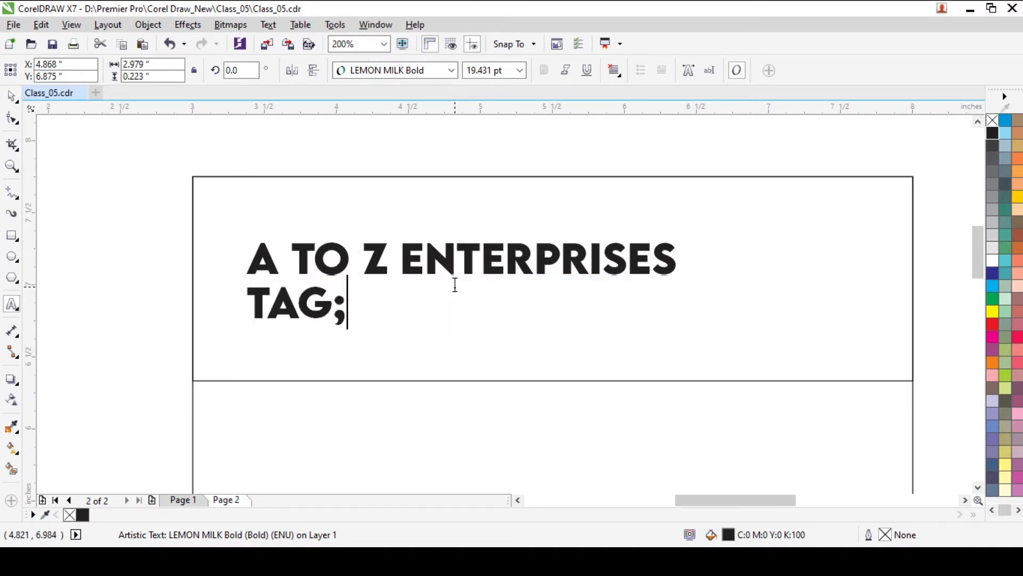
key("BackSpace")
type(";O")
key("BackSpace")
key("BackSpace")
type("LINE")
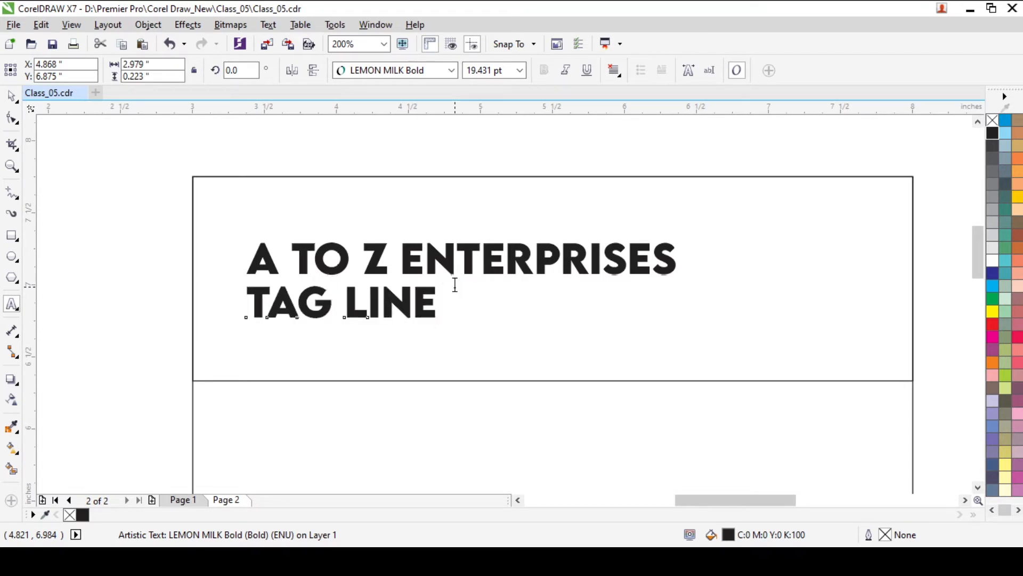
Set the font of the line beneath the company title to Myriad Pro.
key("ctrl+space")
left_click(452, 70)
type("Myriad Pro")
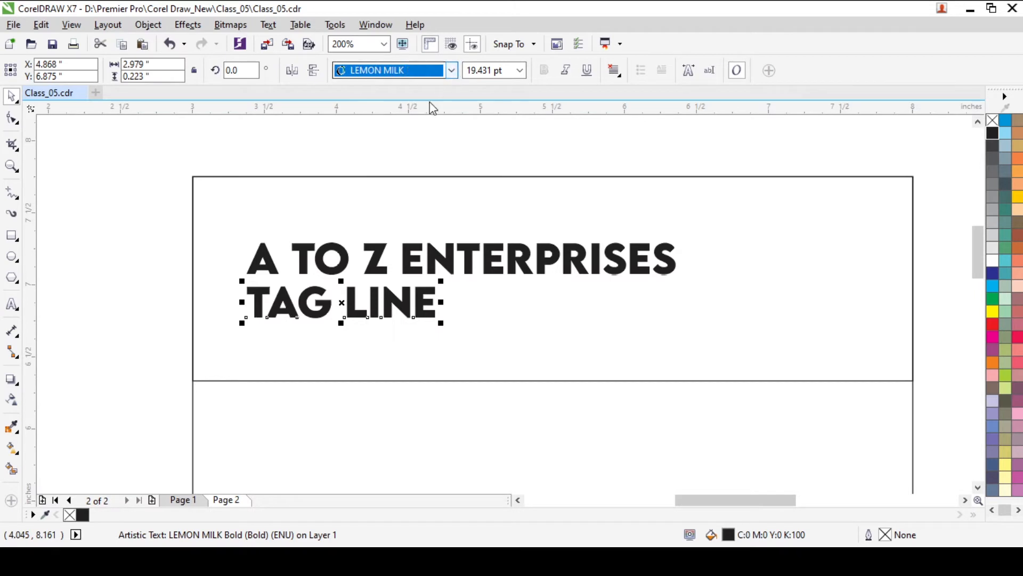
key("Return")
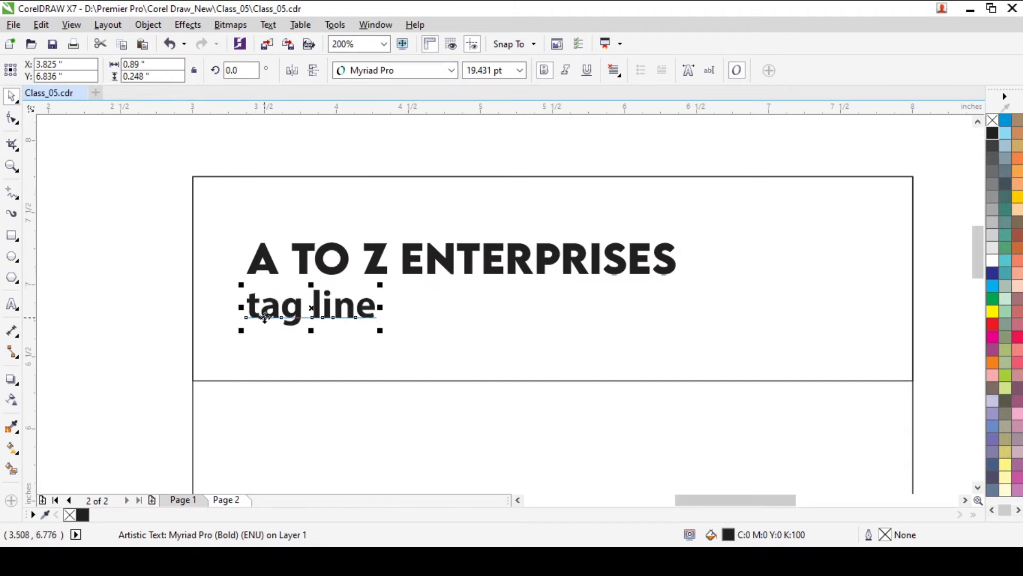
Capitalize the first letter so the line reads "Tag line" and turn off its bold formatting.
double_click(249, 303)
key("shift+Right")
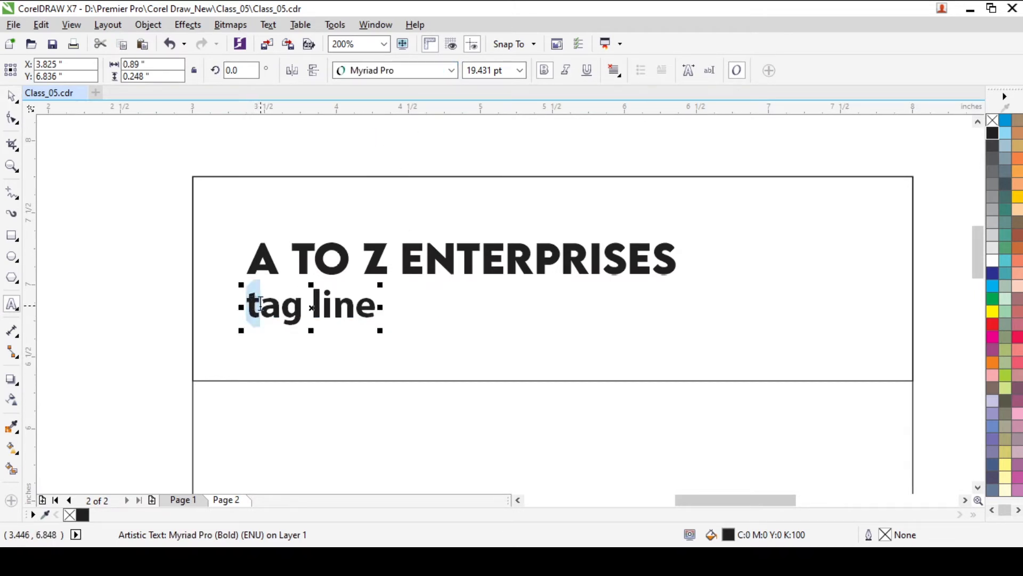
type("T")
key("ctrl+space")
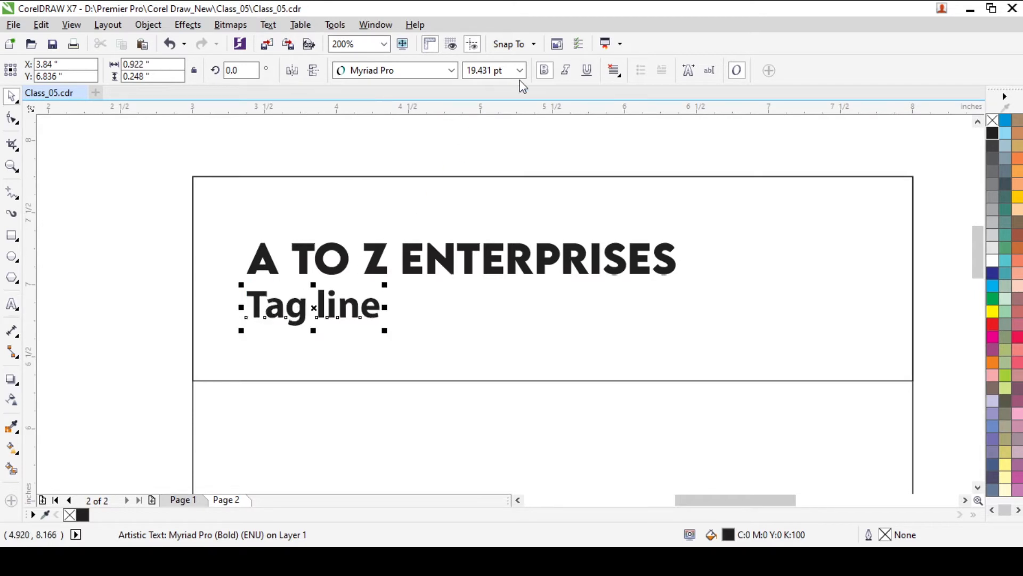
left_click(541, 71)
Move the tag line toward the middle beneath the company title and set its font size to 14 pt.
left_click_drag(324, 315, 456, 312)
double_click(456, 312)
key("ctrl+a")
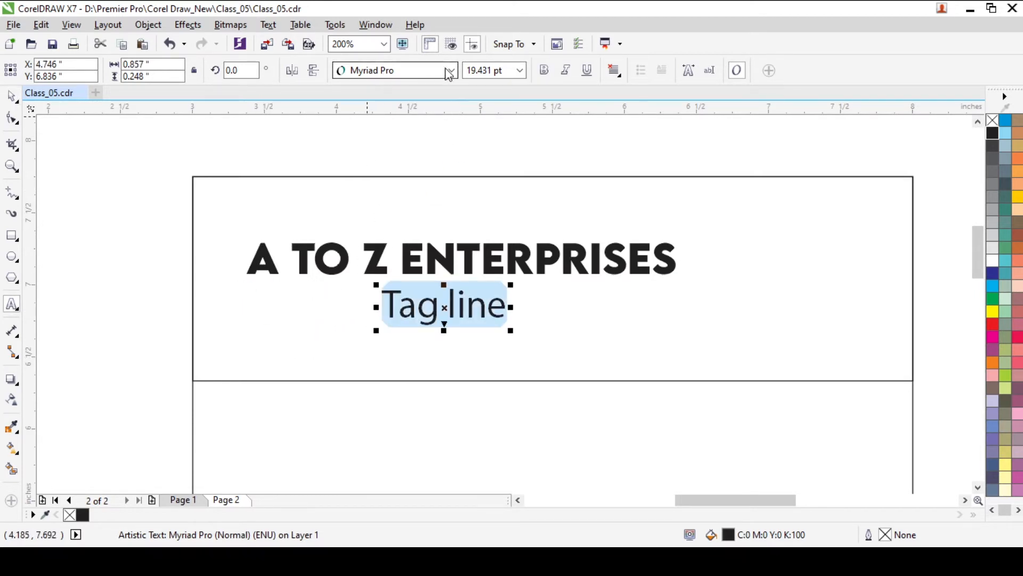
left_click(493, 70)
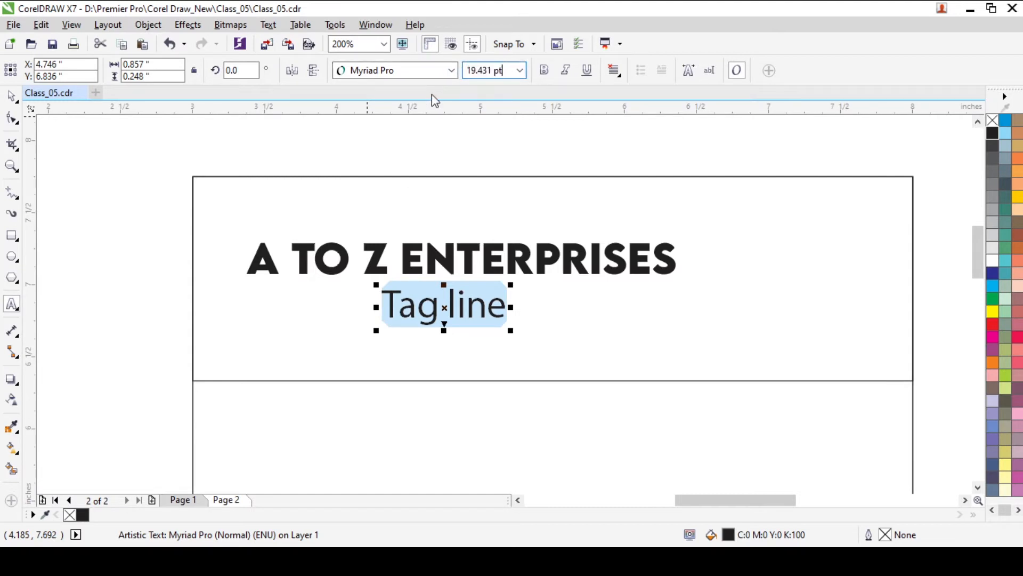
left_click(501, 70)
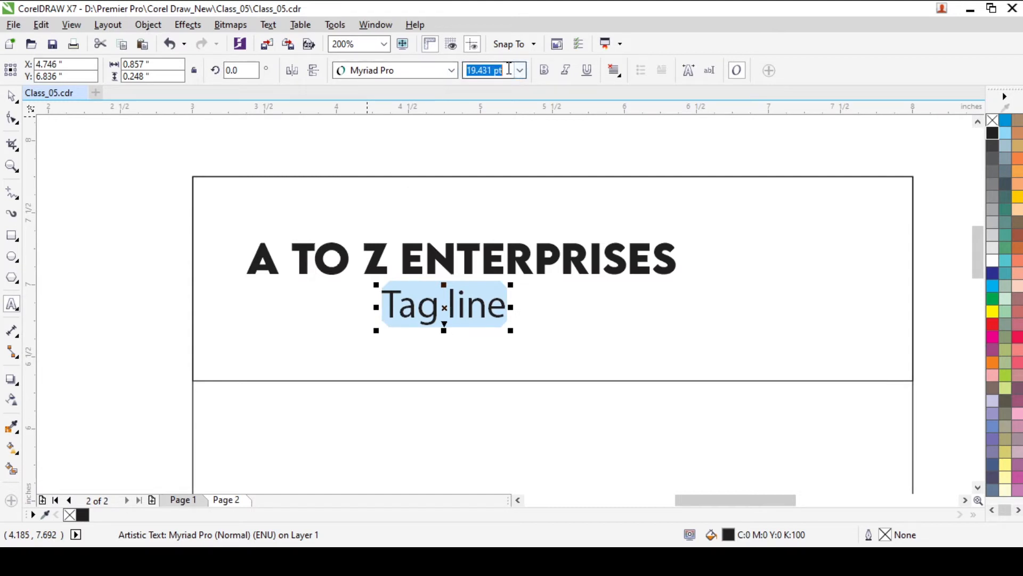
key("ctrl+a")
type("14")
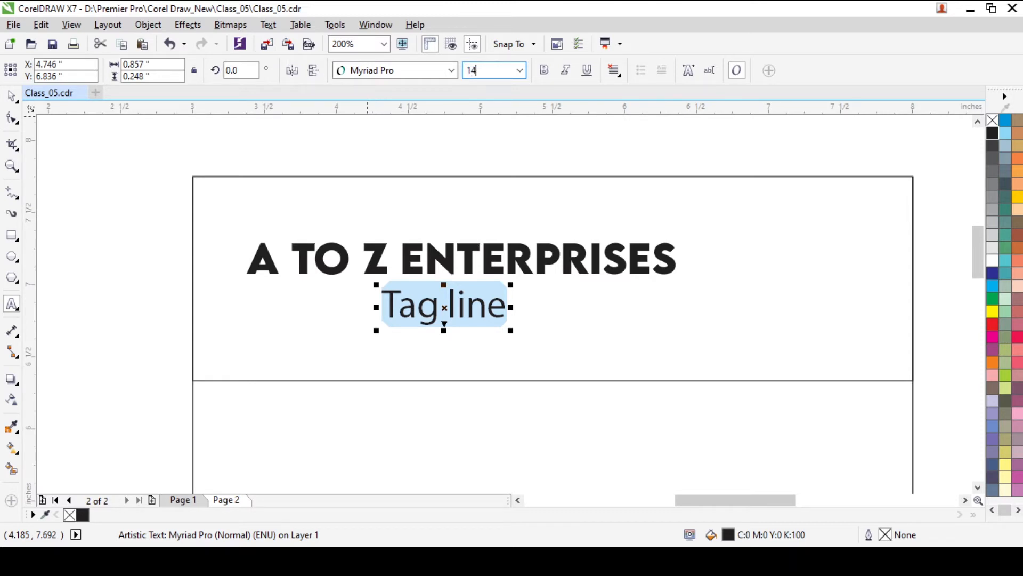
key("Return")
Align the tag line's horizontal center with the company title.
left_click(11, 96)
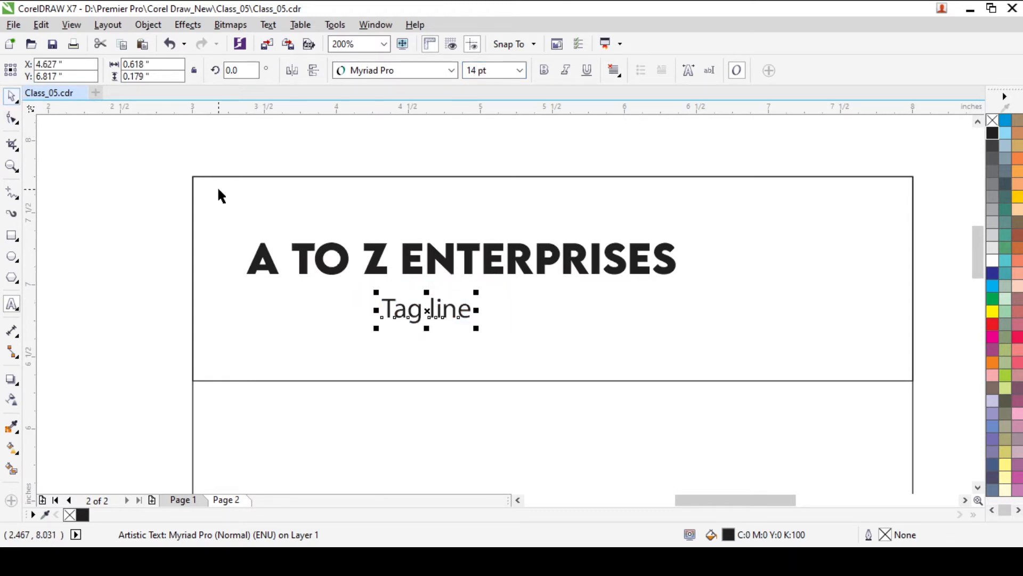
left_click(415, 257, "shift")
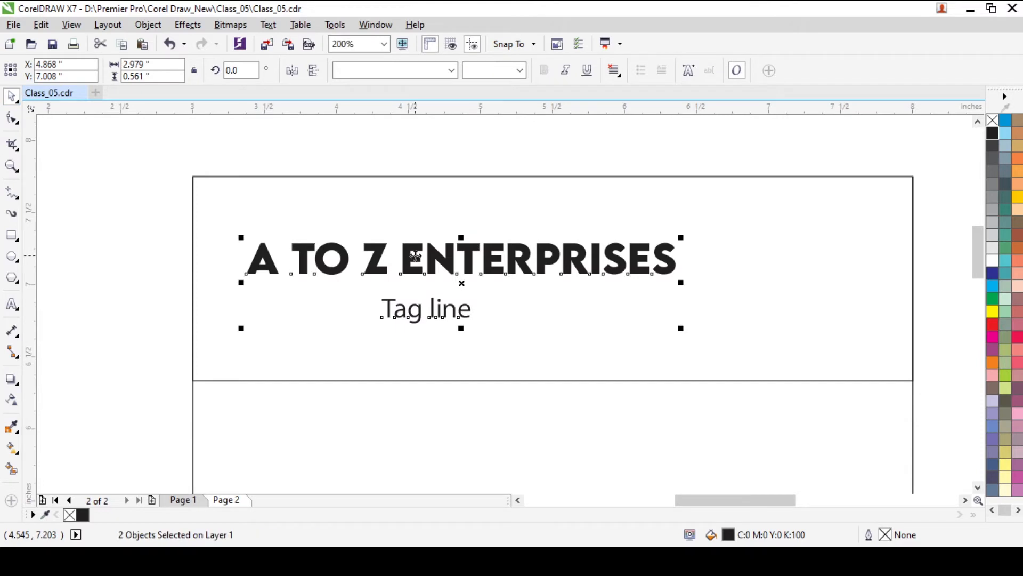
key("c")
left_click(373, 292)
scroll(426, 301, "down", 1)
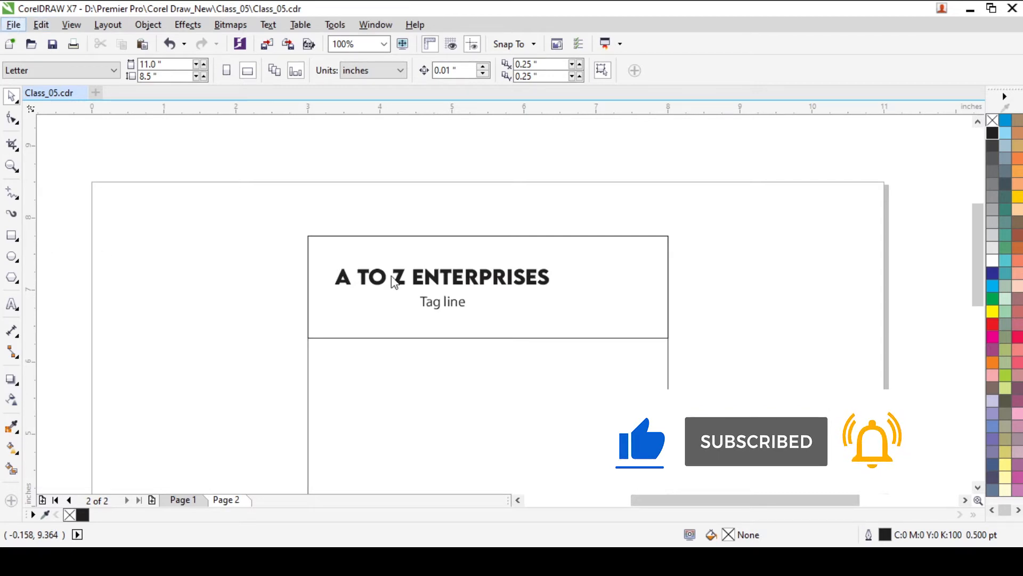
Import the LOGO graphic over the right part of the header, about 3.8 by 2 inches, and ungroup it.
double_click(155, 133)
left_click_drag(483, 213, 759, 421)
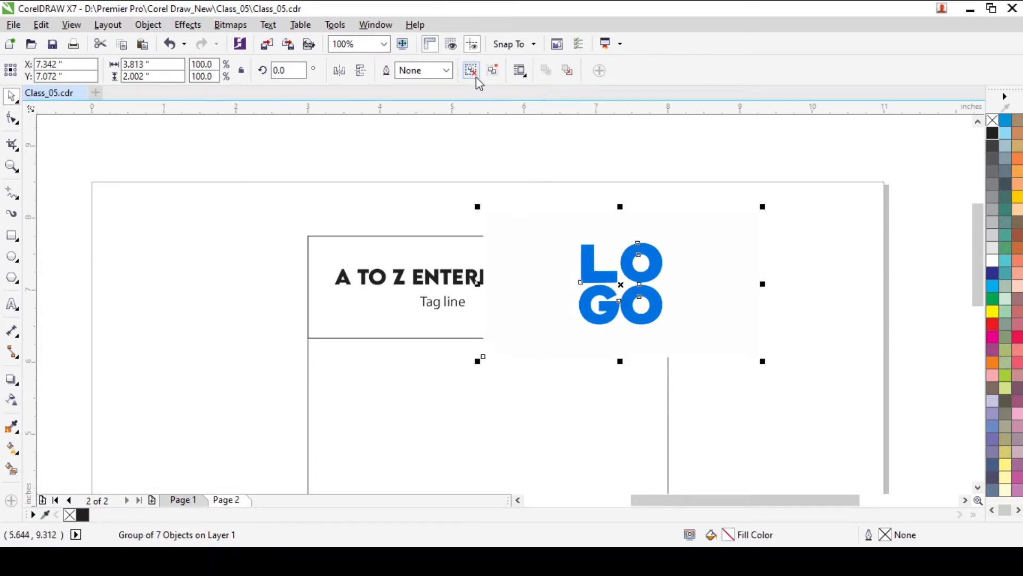
left_click(471, 69)
left_click(687, 179)
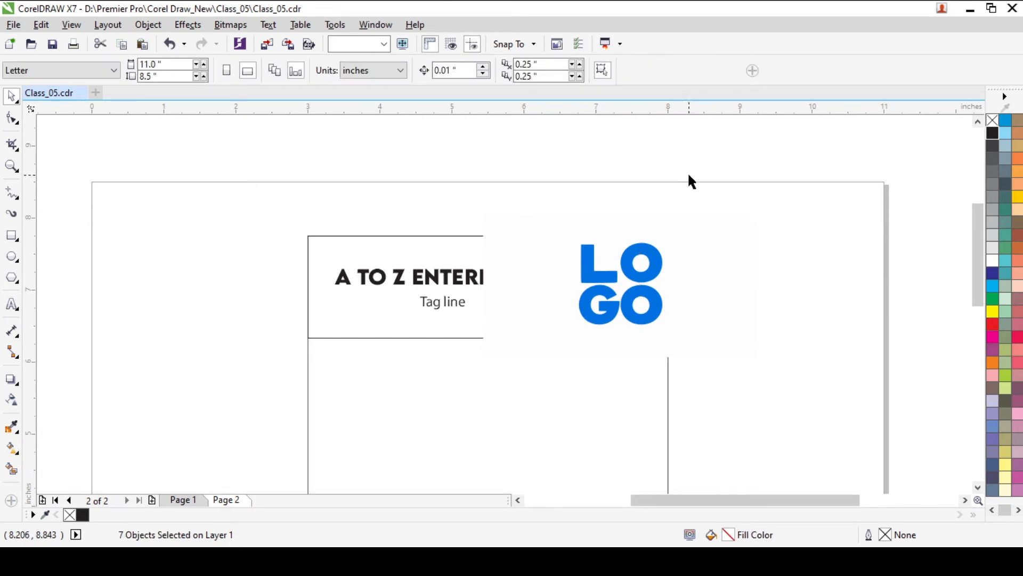
Try to move the logo's white background shape away from the lettering, and undo the last changes.
left_click(721, 262)
left_click_drag(702, 241, 816, 325)
key("ctrl+z")
key("ctrl+z")
key("ctrl+z")
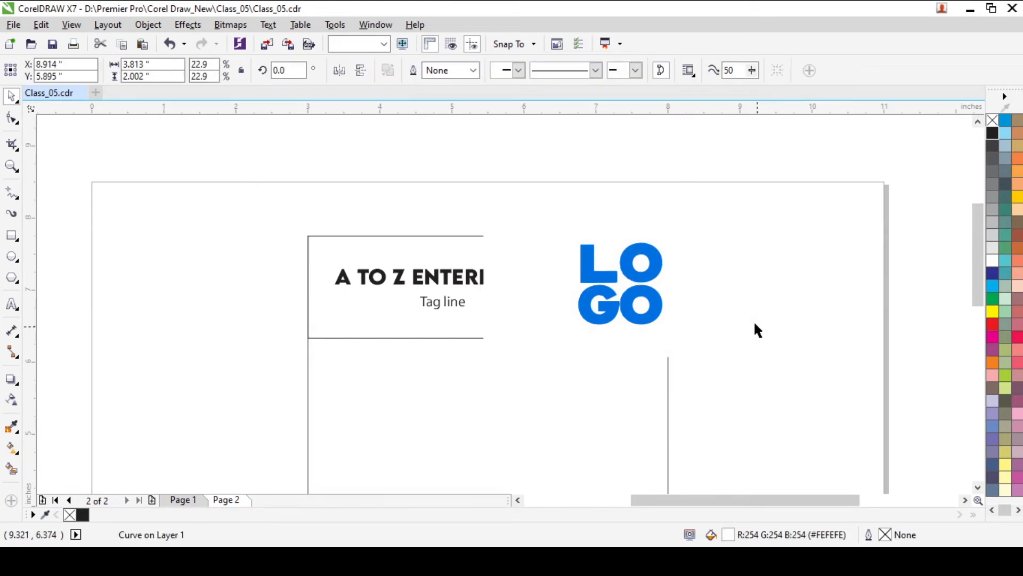
Delete the logo's white background shape and fill its four blue letters with black.
left_click(751, 251)
left_click(647, 261)
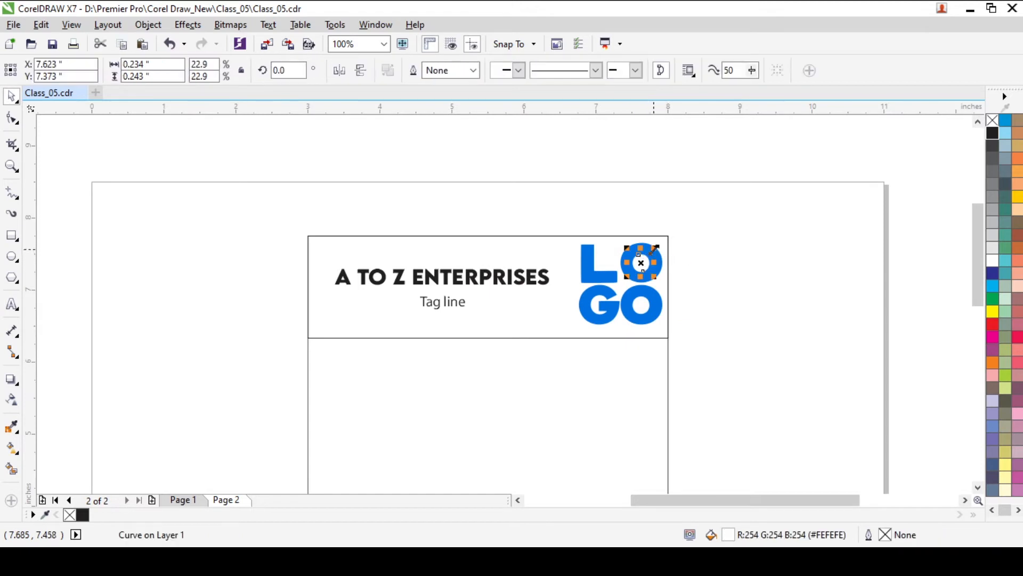
left_click(598, 269)
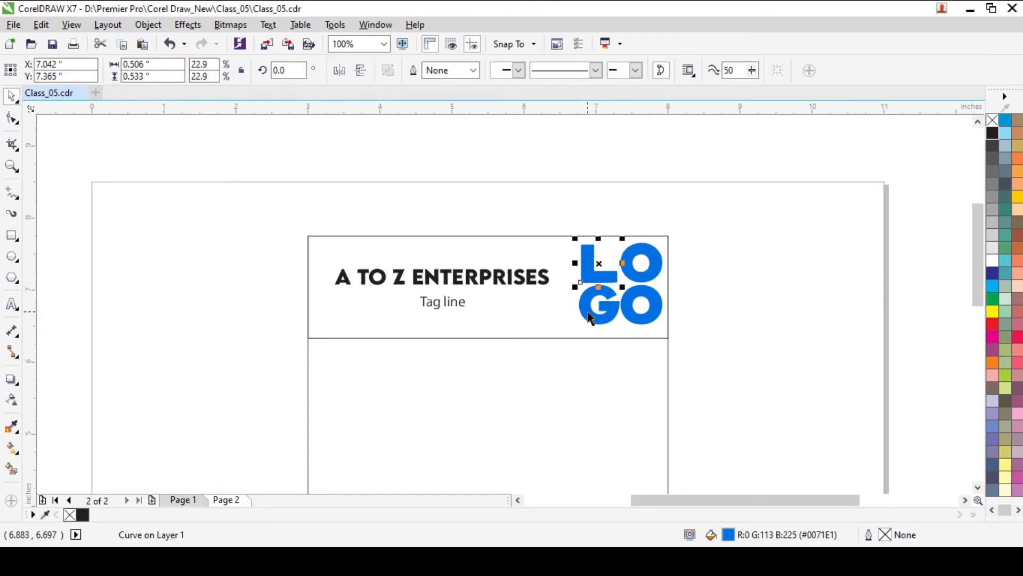
left_click(593, 308, "shift")
left_click(652, 291, "shift")
left_click(653, 248, "shift")
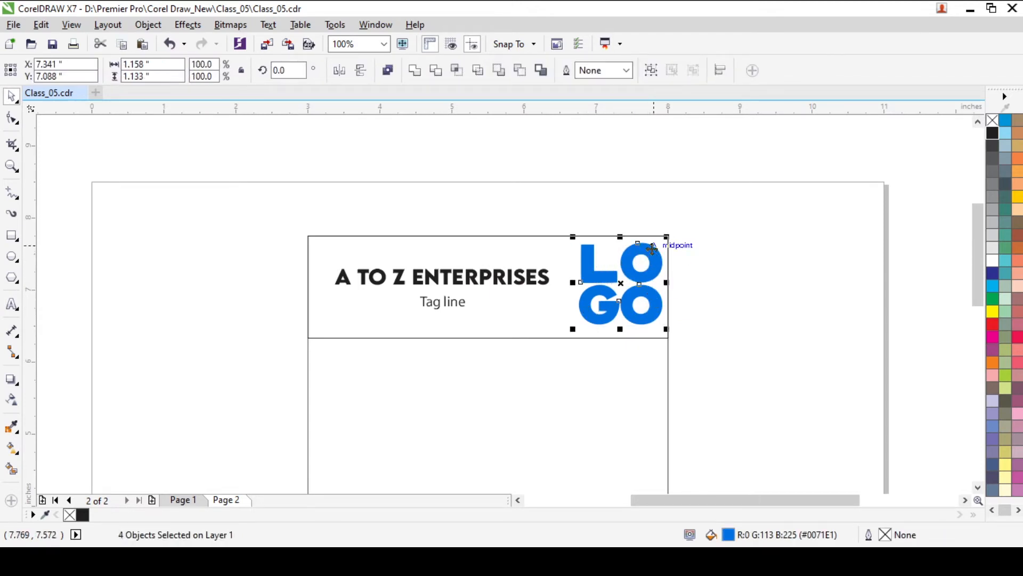
left_click(994, 133)
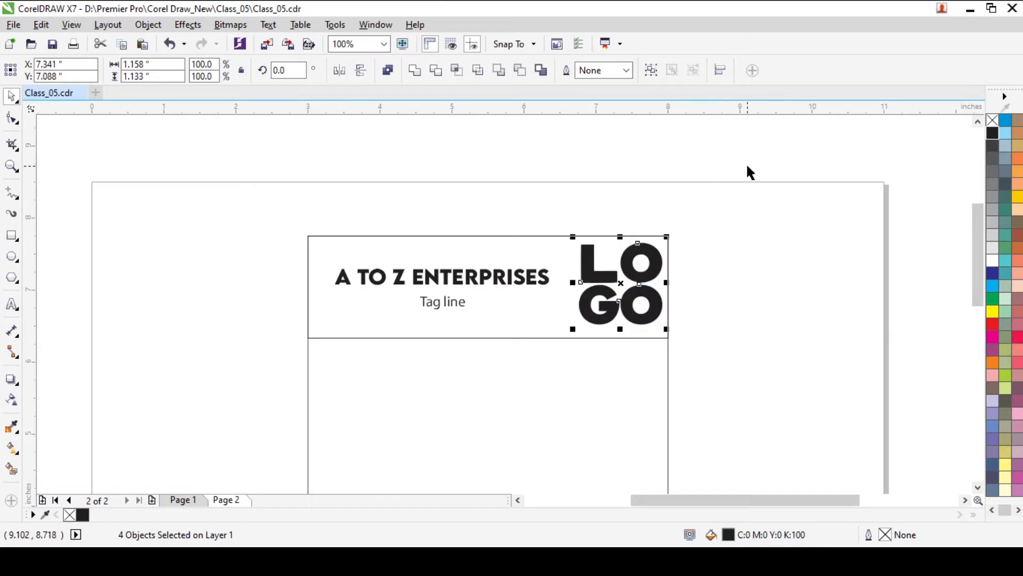
Group the logo's six shapes and scale the group down proportionally to about 0.64 by 0.62 inches.
left_click_drag(768, 155, 554, 399)
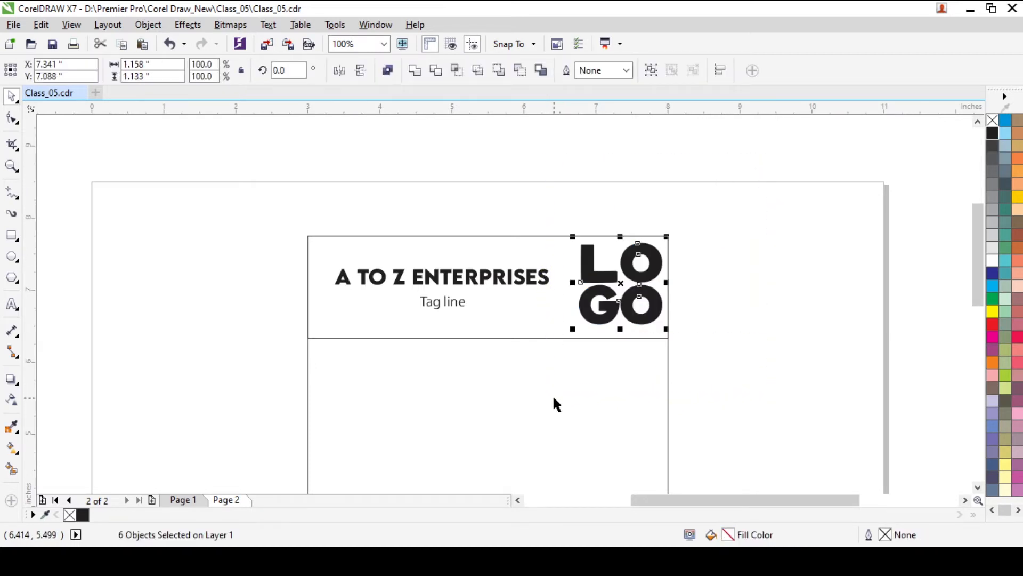
key("ctrl+g")
left_click_drag(666, 236, 659, 266)
left_click(672, 276)
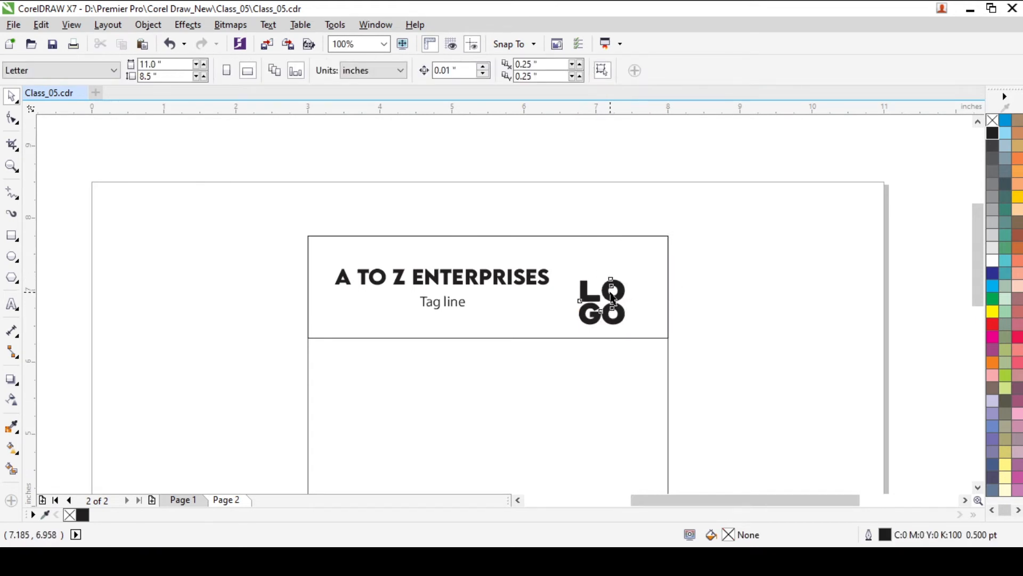
Move the logo up beside the company title and enlarge it slightly within the header.
left_click_drag(613, 299, 618, 277)
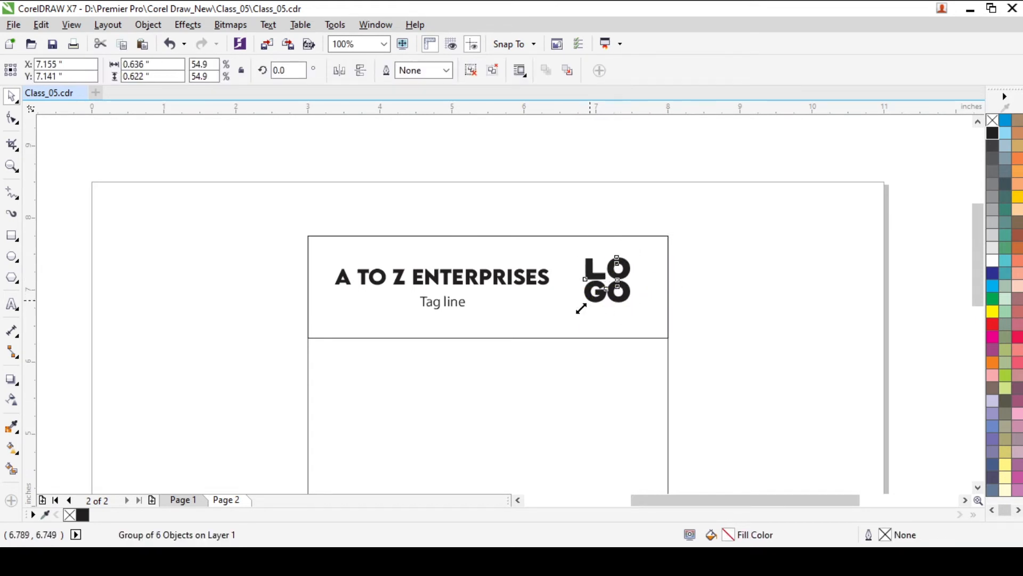
left_click_drag(581, 308, 580, 327)
left_click_drag(634, 307, 643, 318)
left_click(698, 282)
Extend the tag line to read "Tag line gose here" and realign its horizontal center with the company title.
scroll(582, 283, "up", 1)
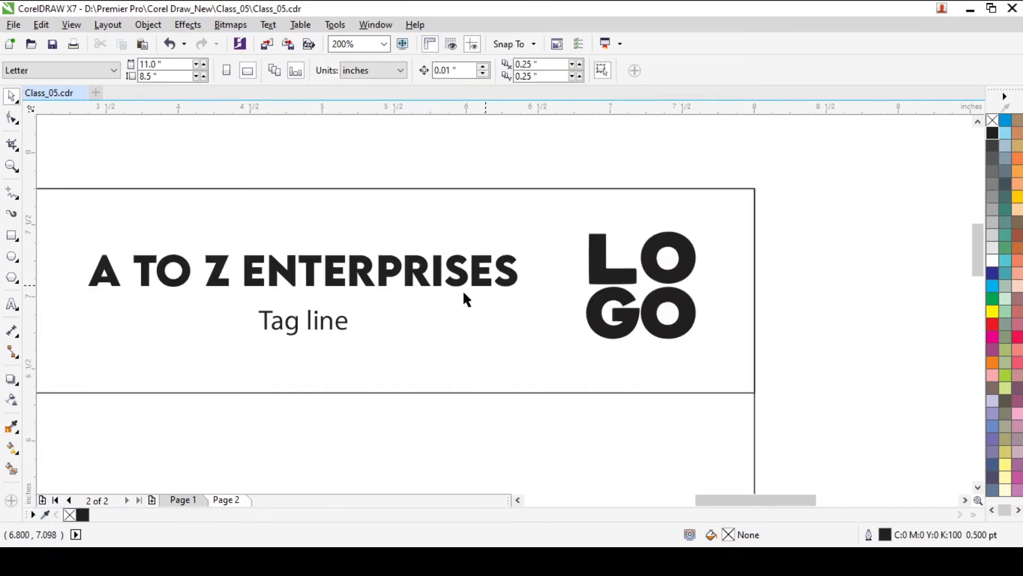
left_click(320, 334)
key("F8")
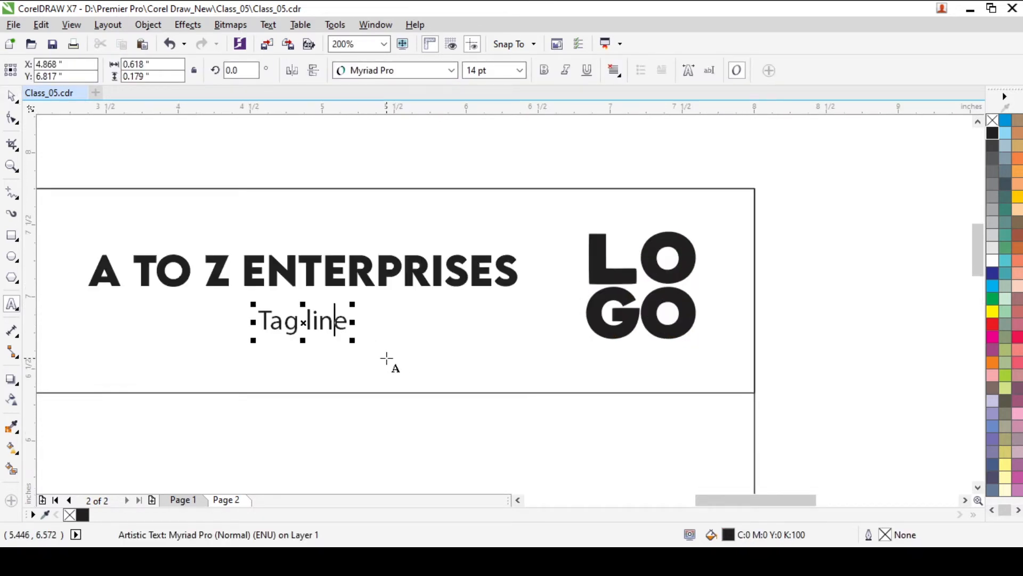
type("go")
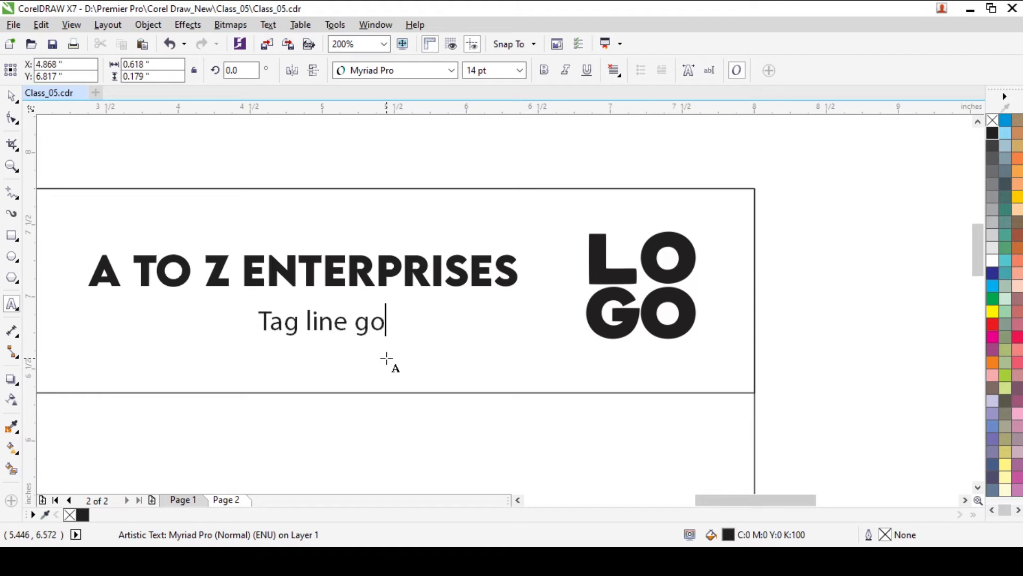
type("se here")
key("ctrl+space")
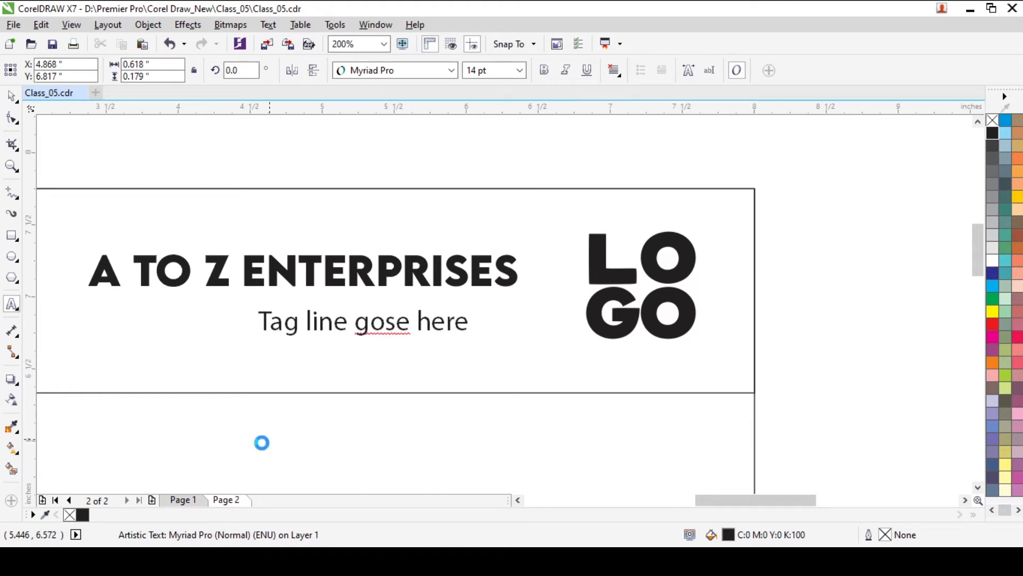
left_click(335, 271, "shift")
key("c")
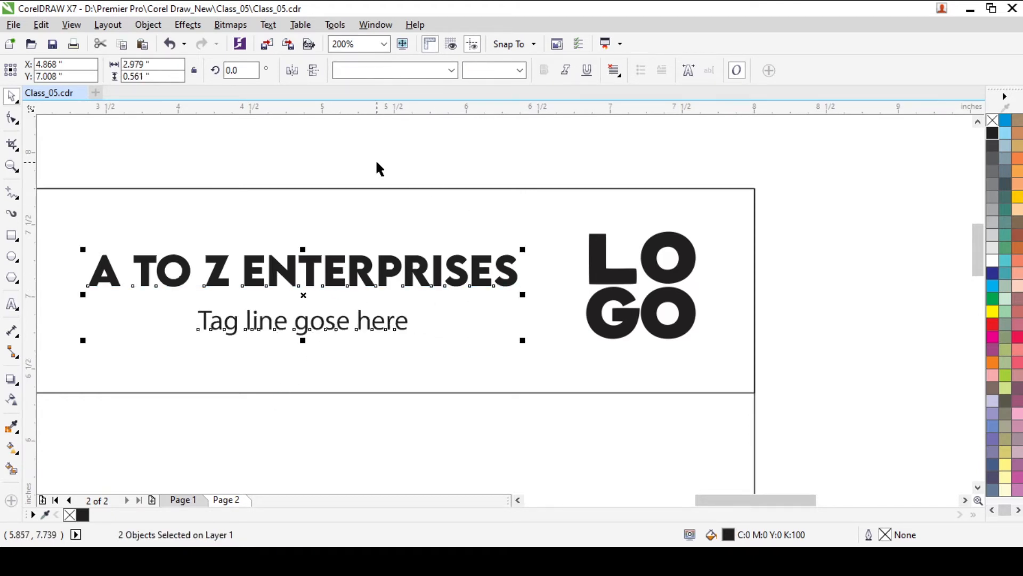
left_click(376, 166)
Copy the tag line to just below the header and replace its text with the lines Date, No., Name, Phone and Address.
scroll(435, 253, "down", 1)
scroll(353, 287, "left", 3)
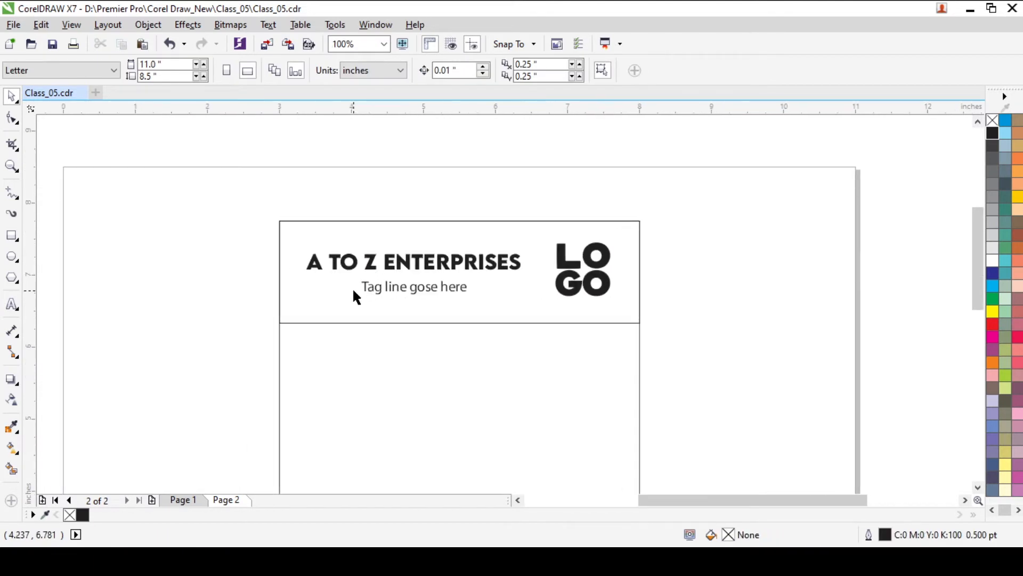
left_click_drag(373, 289, 338, 343)
right_click(338, 343)
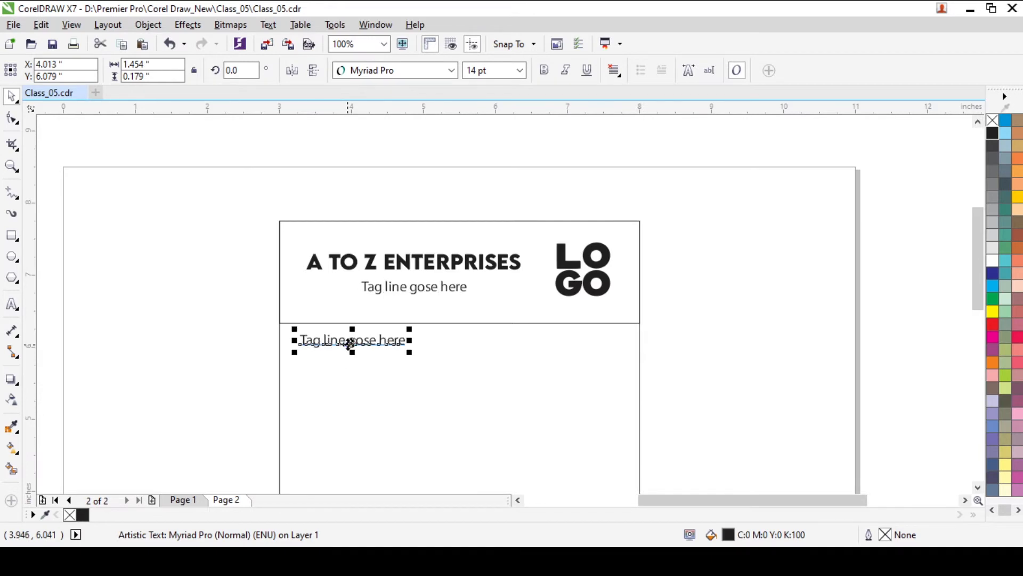
double_click(347, 342)
key("ctrl+a")
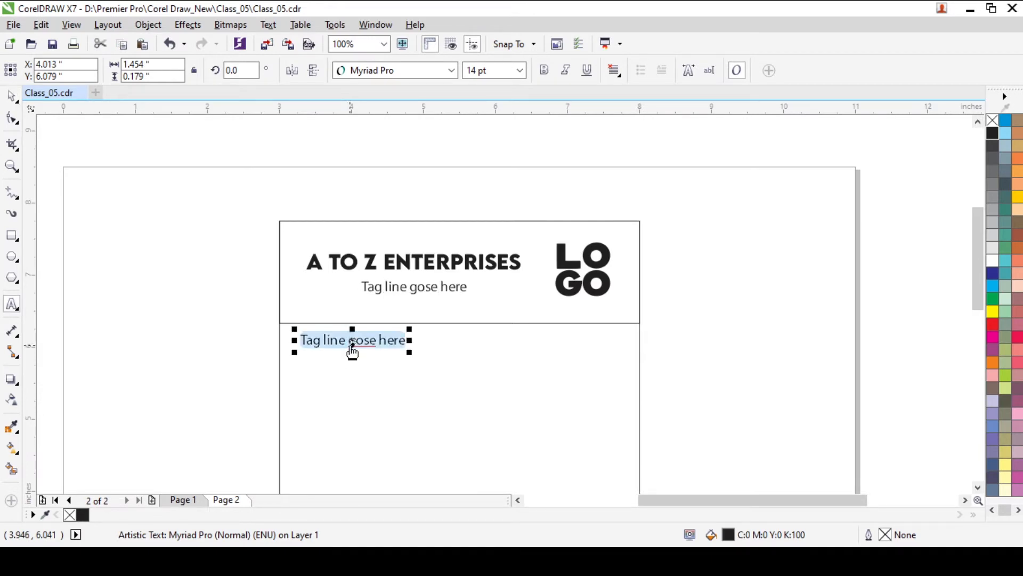
type("Date")
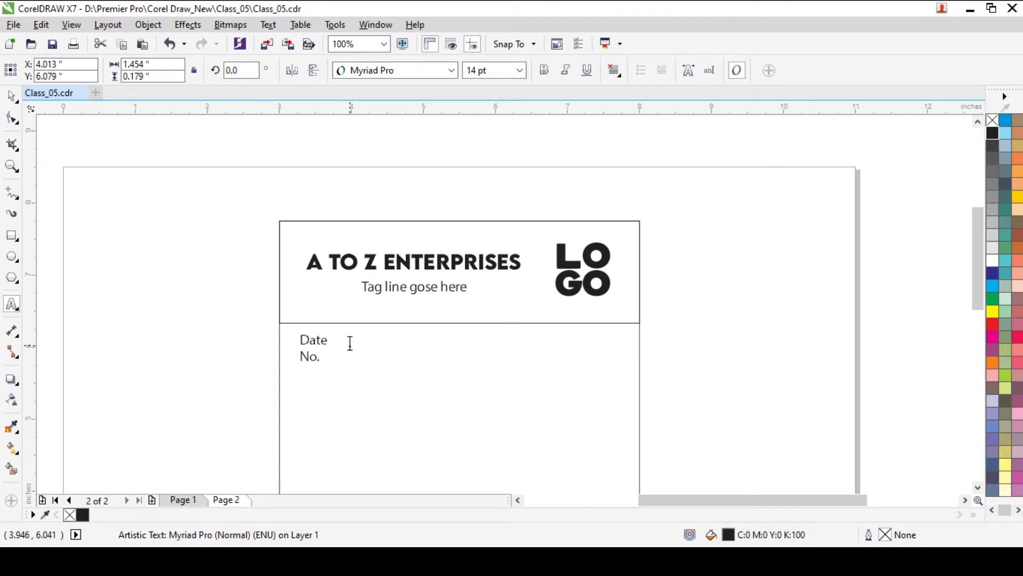
key("Return")
type("Name")
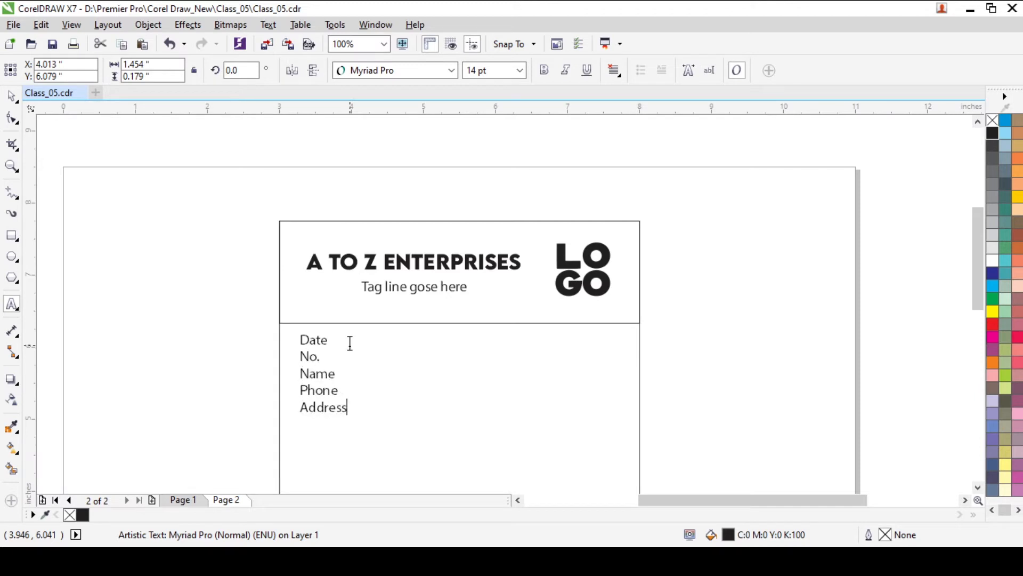
key("ctrl+space")
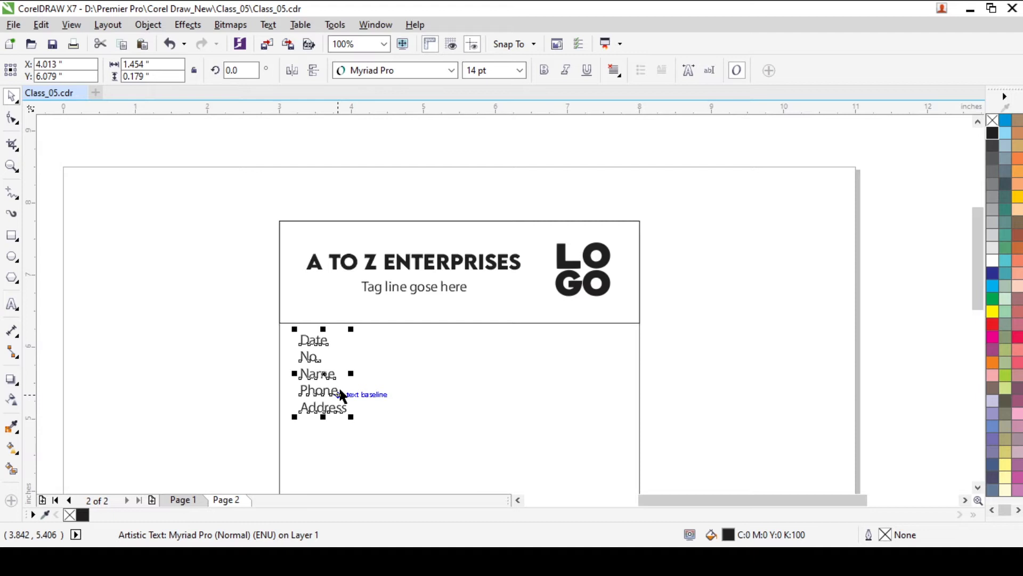
Break the label text into separate lines, then move No. to the right on the Date row and Phone onto the Name row.
key("ctrl+k")
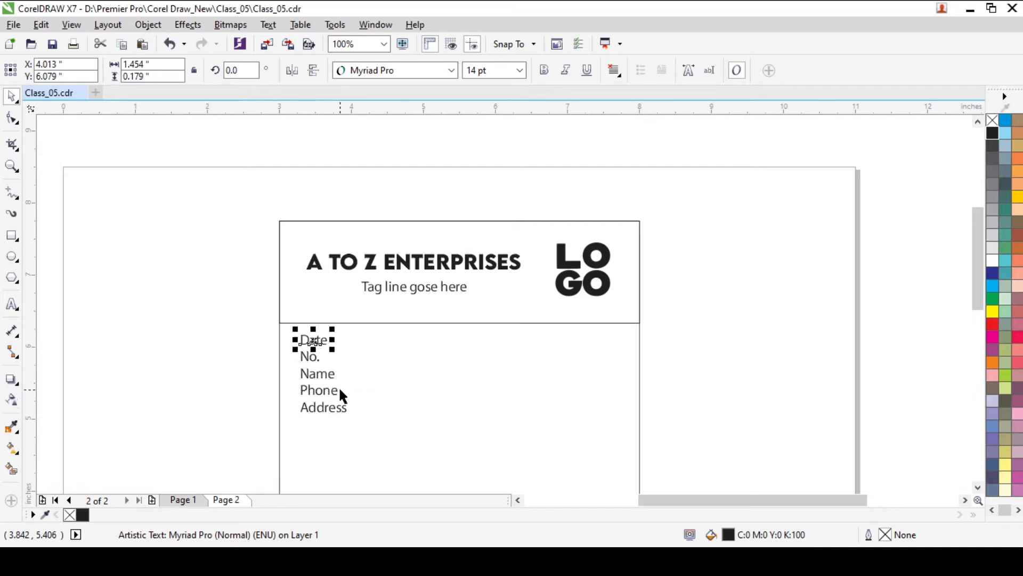
scroll(324, 373, "up", 2)
left_click_drag(316, 382, 563, 329)
scroll(317, 383, "down", 2)
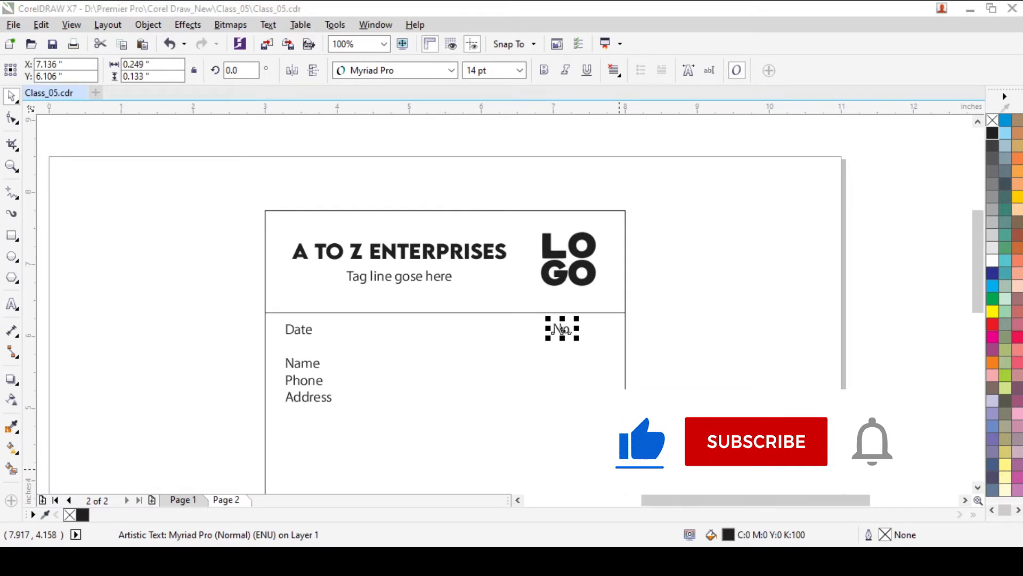
left_click_drag(305, 380, 492, 364)
left_click_drag(222, 348, 539, 380)
left_click_drag(192, 309, 596, 351)
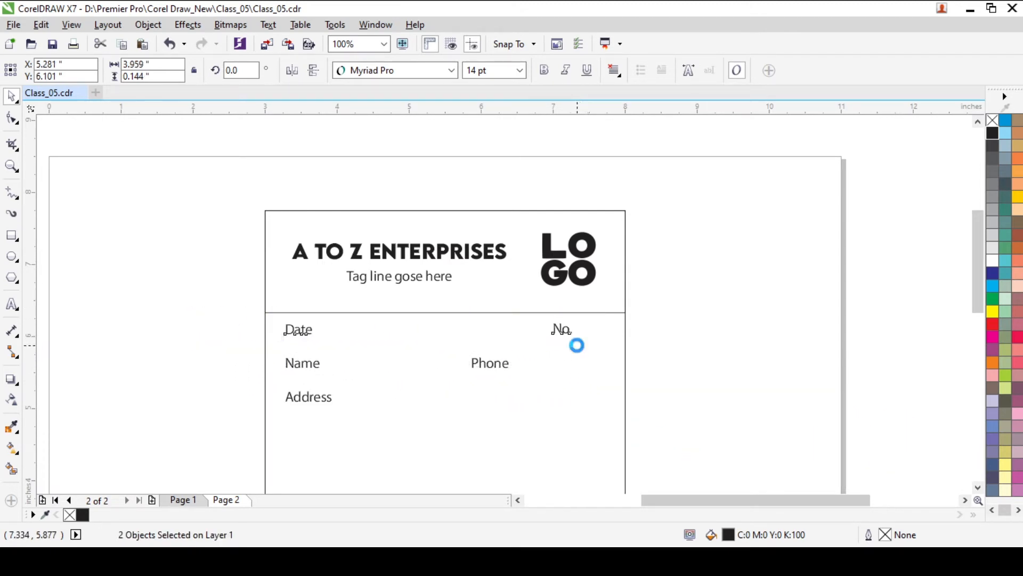
Move the Name and Phone labels together slightly upward, closer to the Date row.
left_click(303, 403)
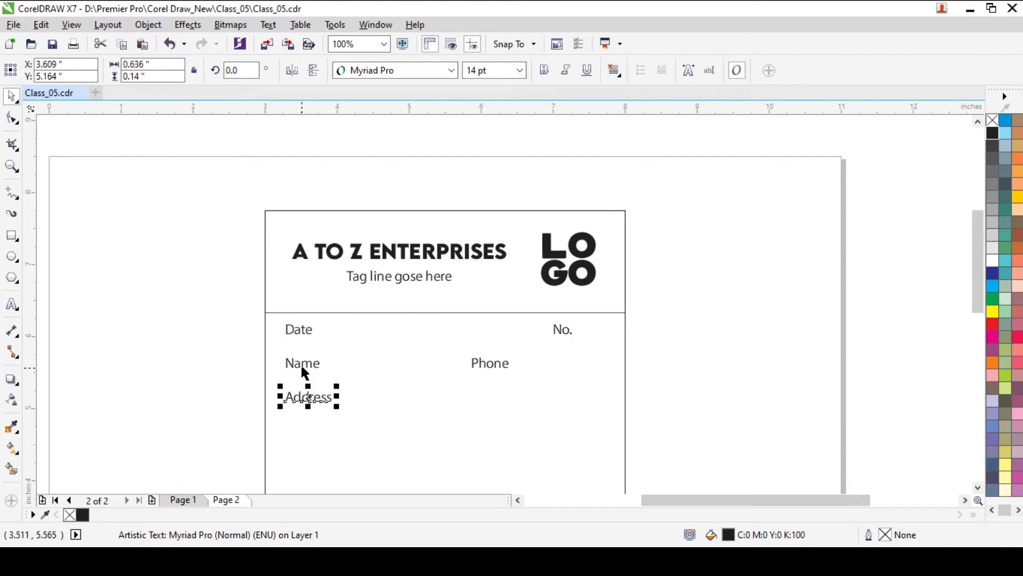
left_click(301, 364)
left_click(487, 367, "shift")
left_click_drag(486, 365, 496, 360)
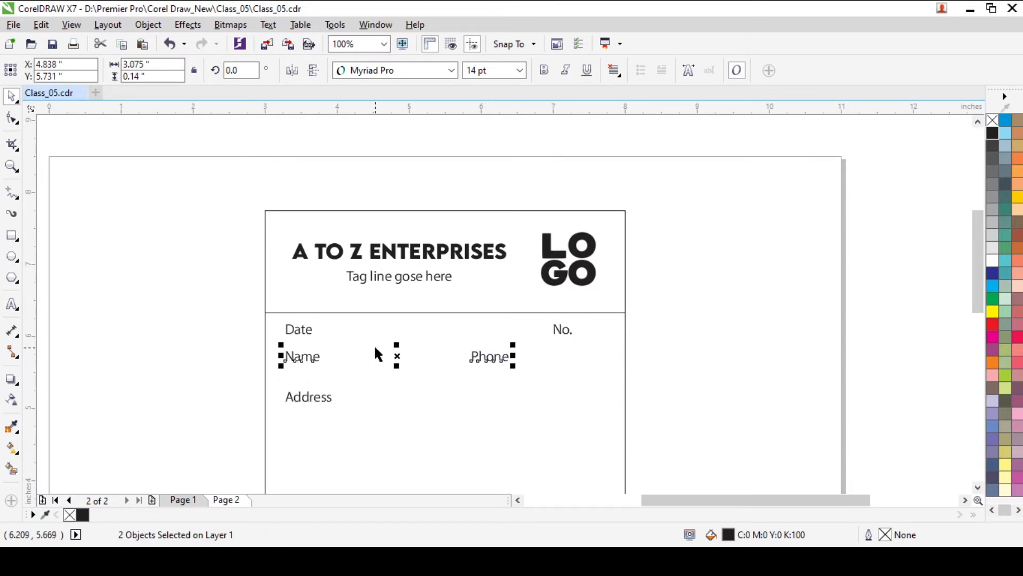
Nudge the Address label upward to a vertical position of 5.424 inches, just beneath Name.
left_click(322, 401)
key("Up")
key("Up")
key("Up")
key("Up")
key("Up")
key("Up")
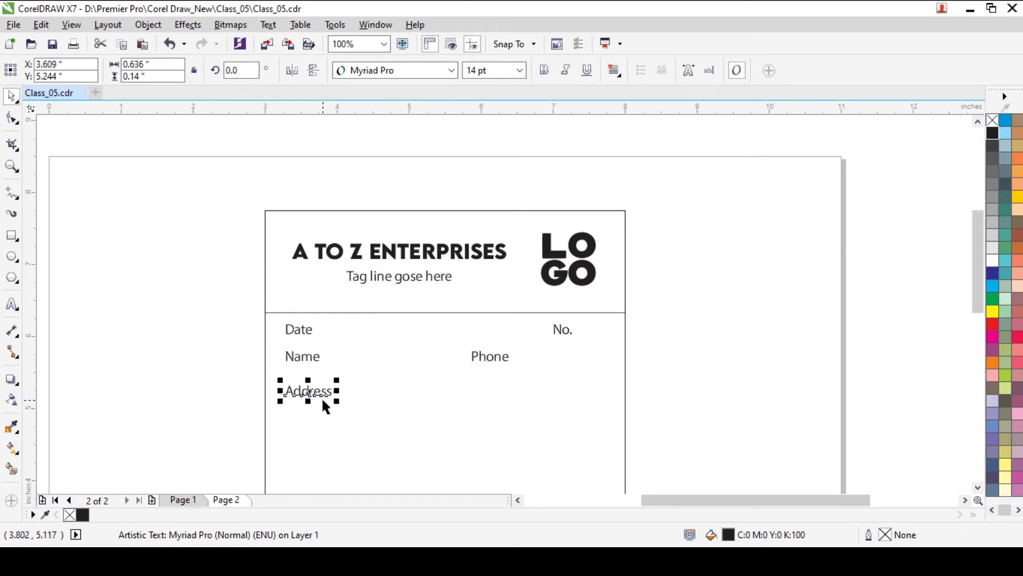
key("Up")
key("Up")
key("Up")
key("Up")
key("Up")
key("Up")
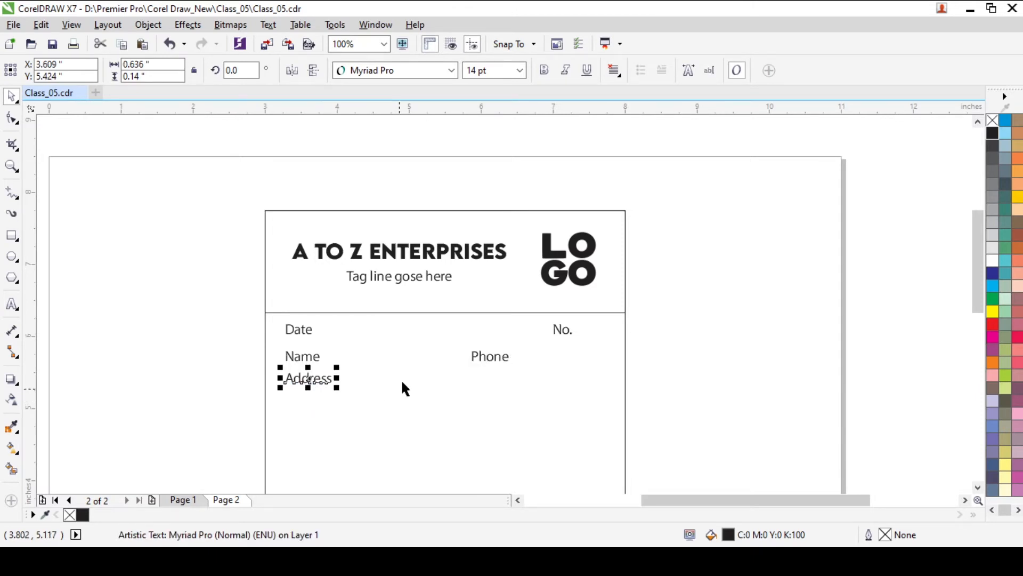
Draw a straight horizontal freehand line about 4.1 inches long from the end of Date's baseline past No.
left_click(483, 357)
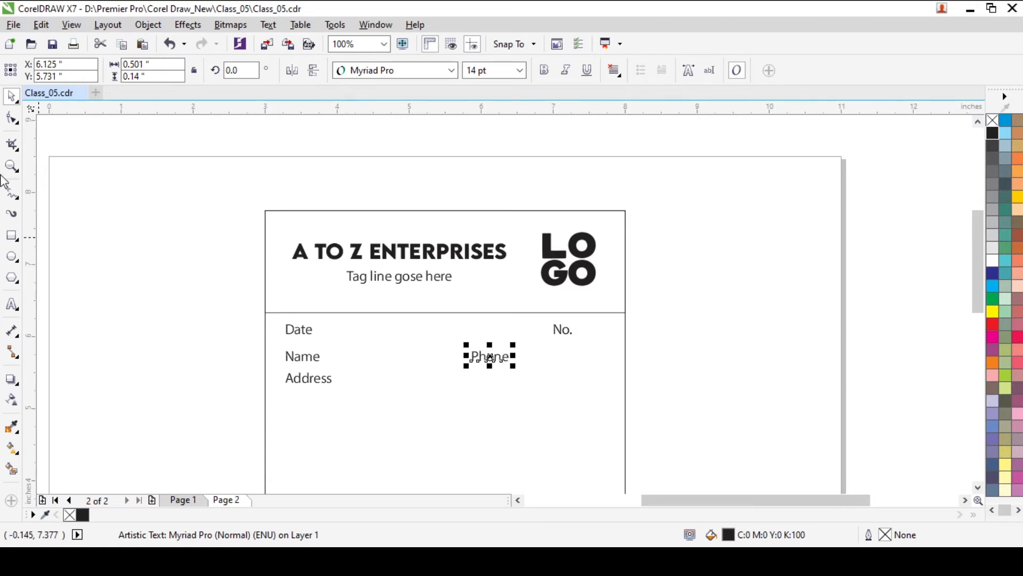
left_click(15, 198)
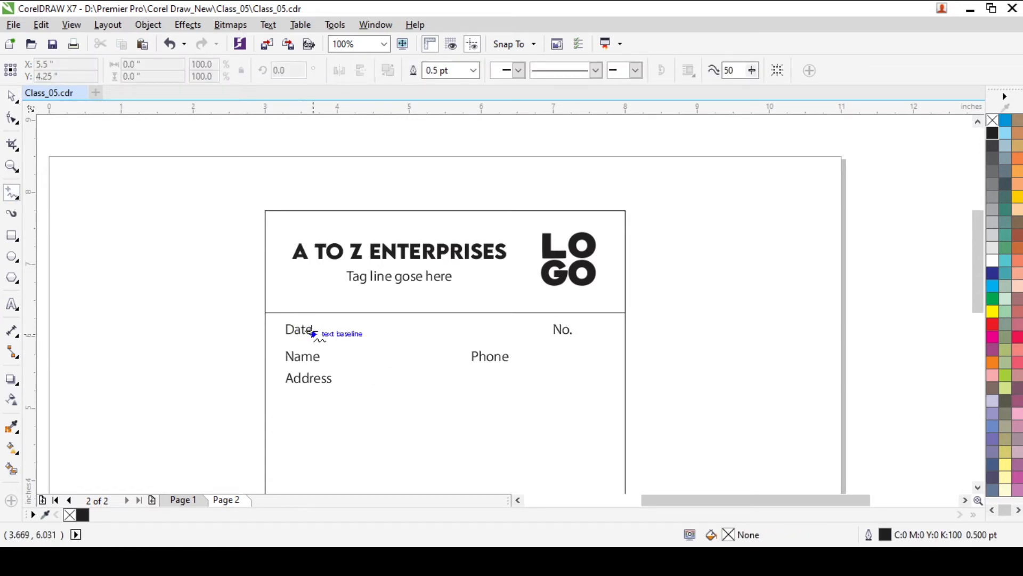
left_click_drag(315, 334, 636, 359)
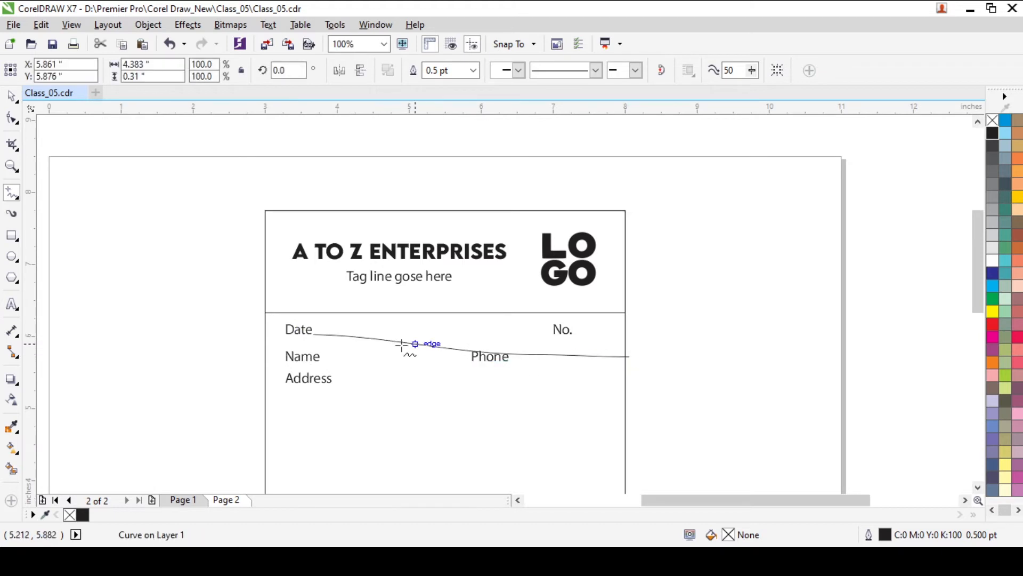
key("ctrl+z")
mouse_move(317, 334)
left_mouse_down()
mouse_move(625, 349)
mouse_move(609, 350)
left_mouse_up()
Duplicate the line at the bottom of the Name row and repeat the copy twice more downward at the same spacing.
scroll(475, 353, "up", 2)
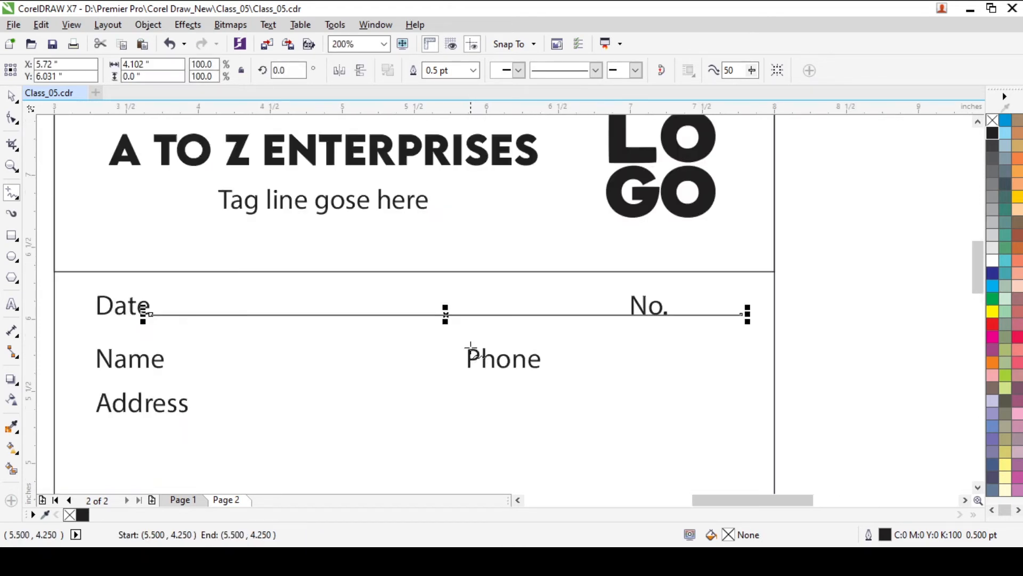
key("space")
left_click_drag(447, 314, 447, 367)
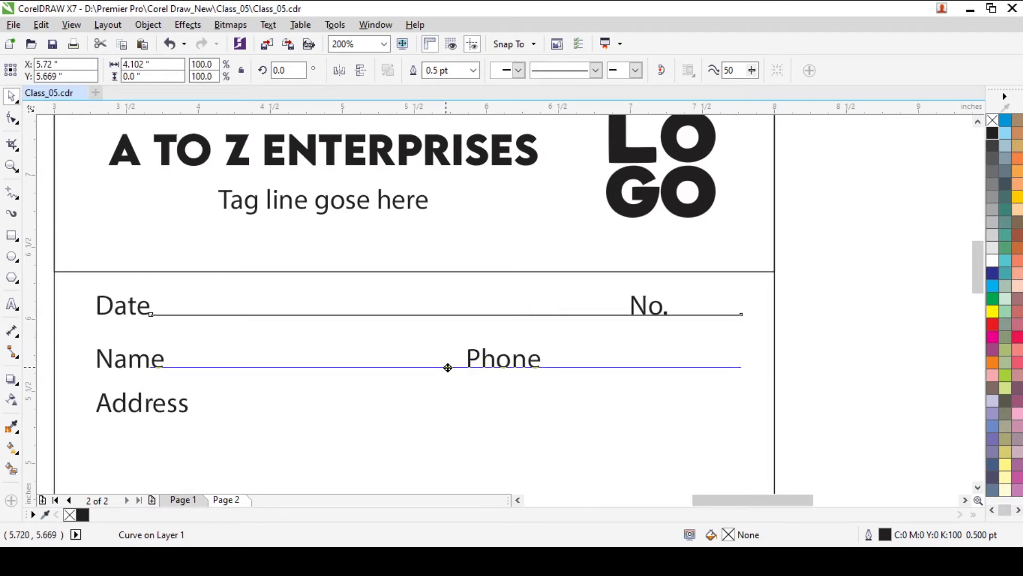
left_click_drag(448, 367, 448, 367)
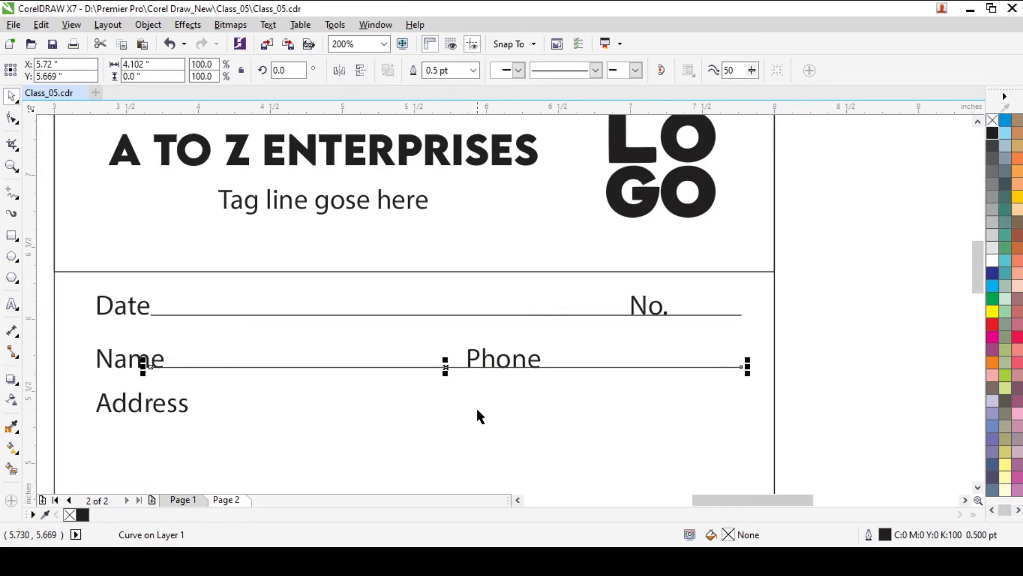
key("ctrl+r")
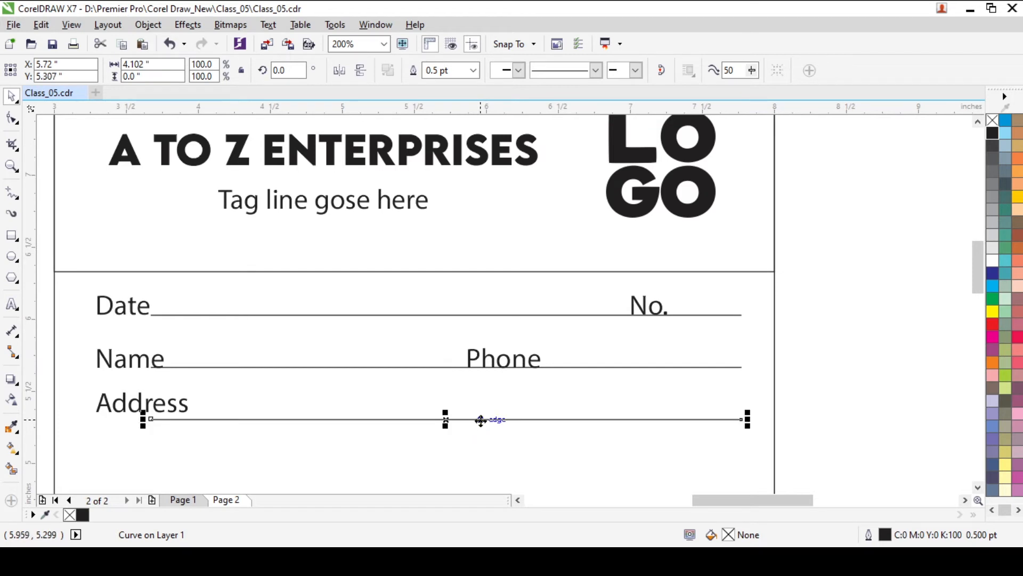
key("ctrl+r")
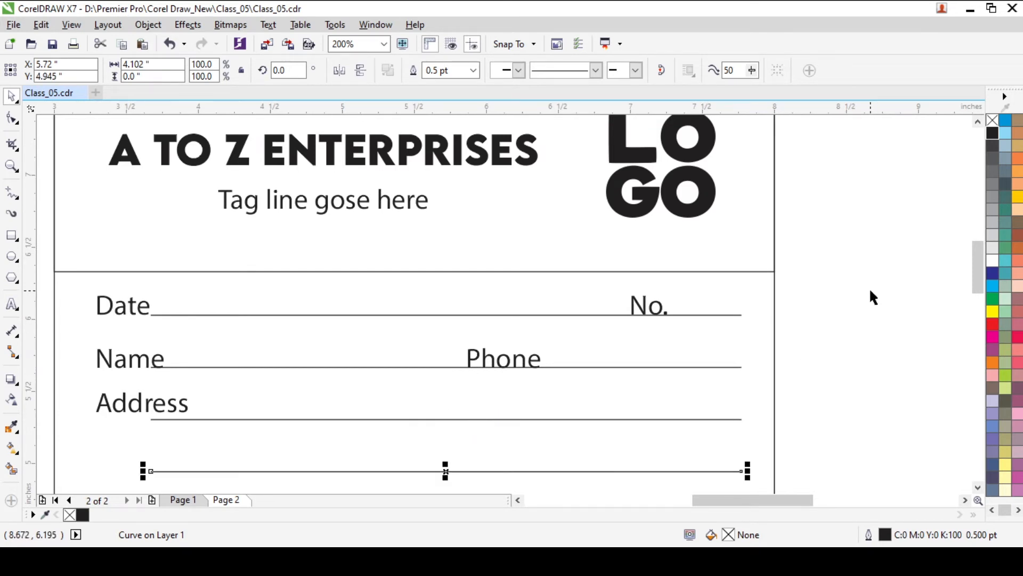
Combine the four ruled lines into a single curve and reduce its overall height to about 1.02 inches, keeping the first line in place.
left_click_drag(858, 286, 139, 455)
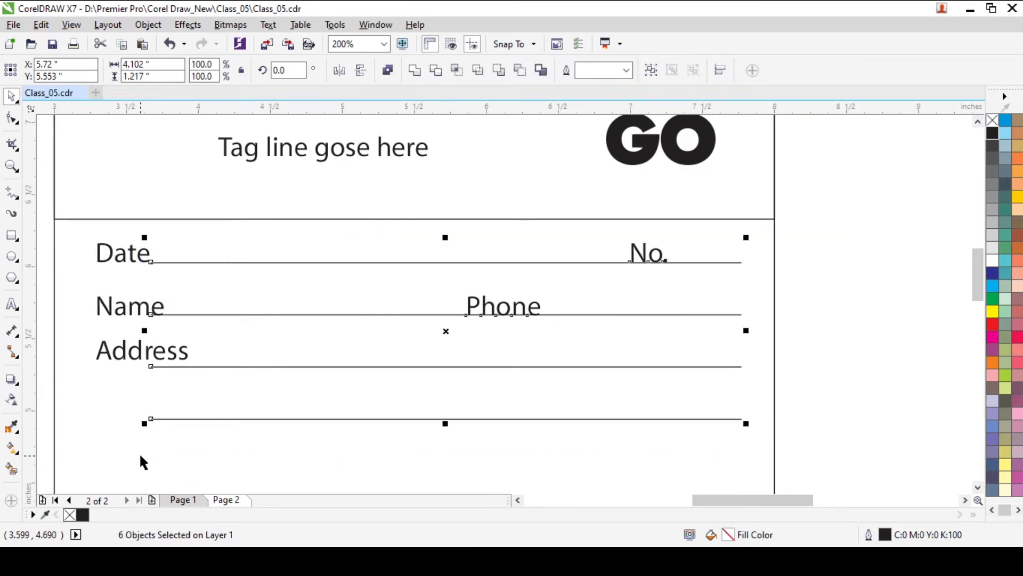
left_click(647, 253, "shift")
left_click(513, 306, "shift")
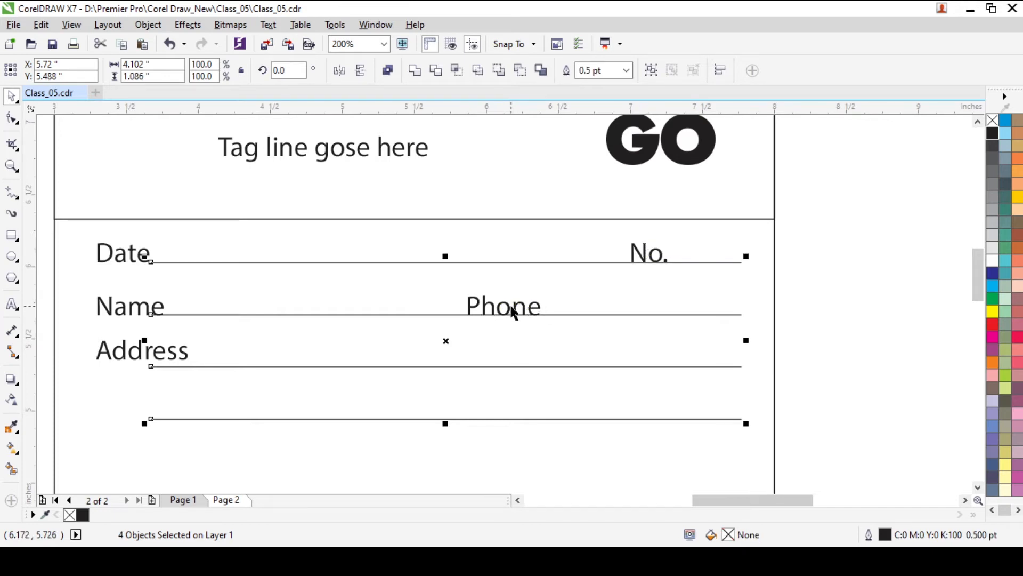
left_click_drag(445, 340, 568, 428)
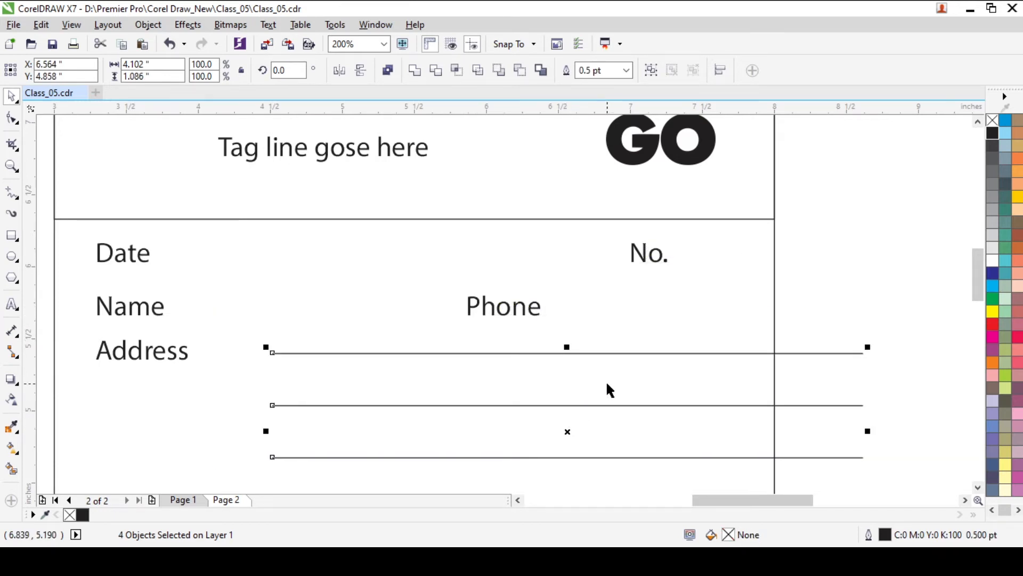
key("ctrl+z")
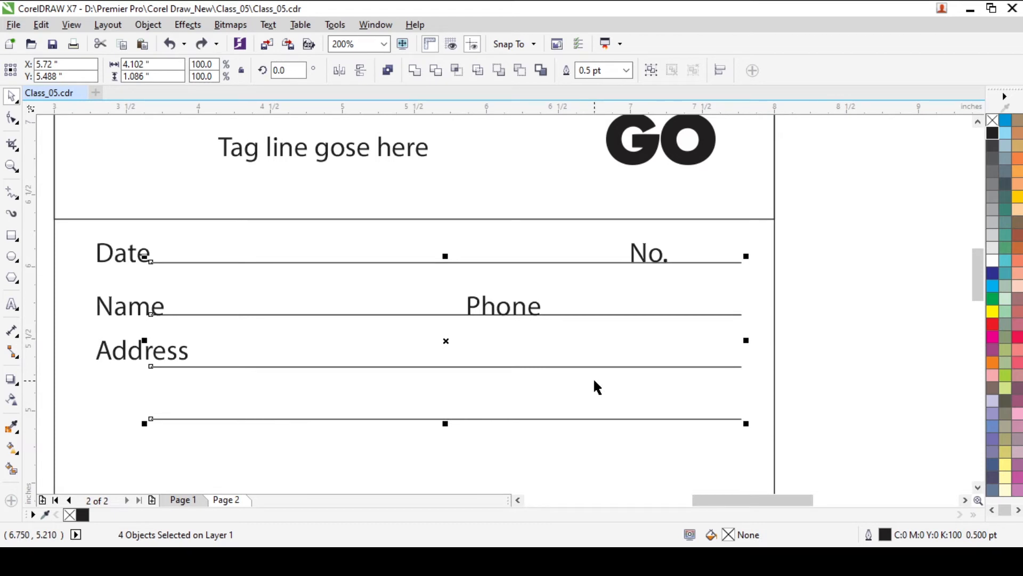
key("ctrl+l")
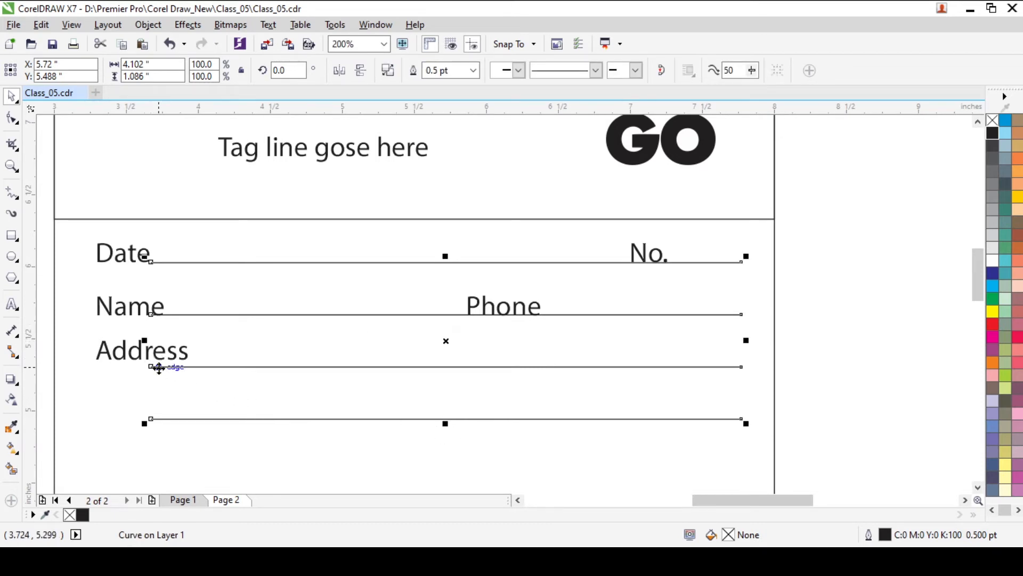
left_click_drag(447, 423, 447, 414)
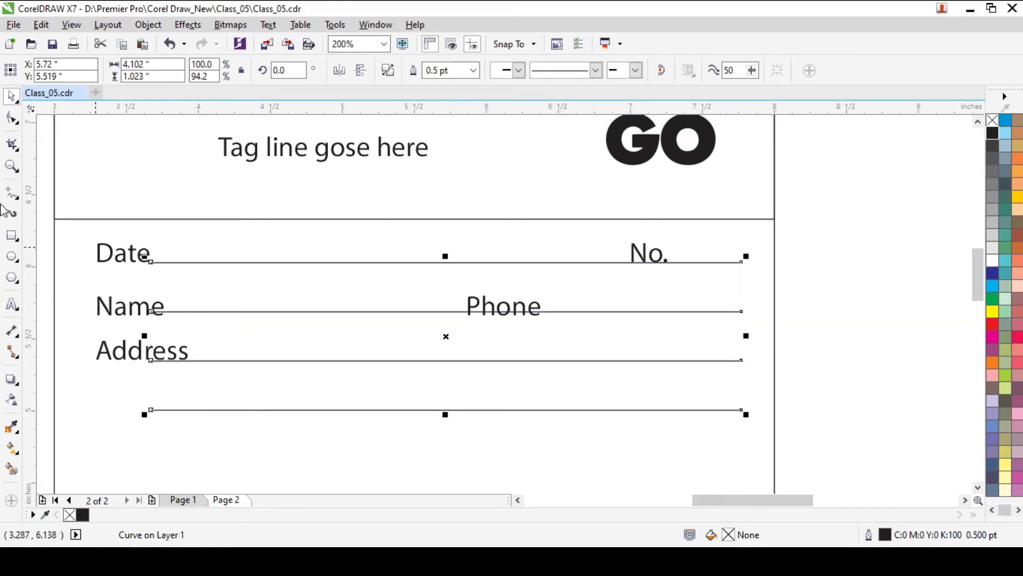
Move the start node of the Address line to the end of its label, and extend the last line's start out to beneath the labels' left edge.
left_click(11, 119)
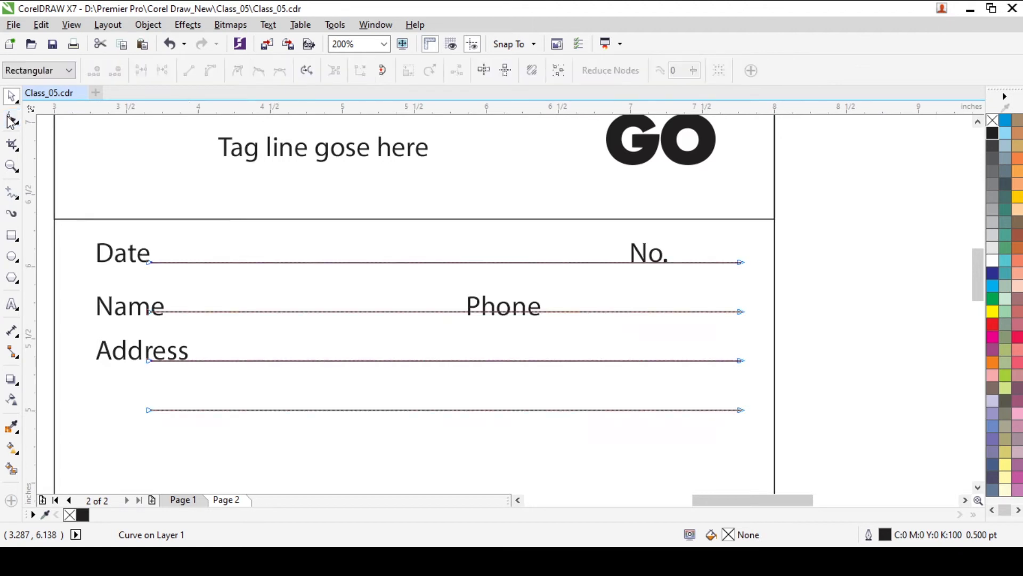
left_click_drag(148, 359, 190, 360)
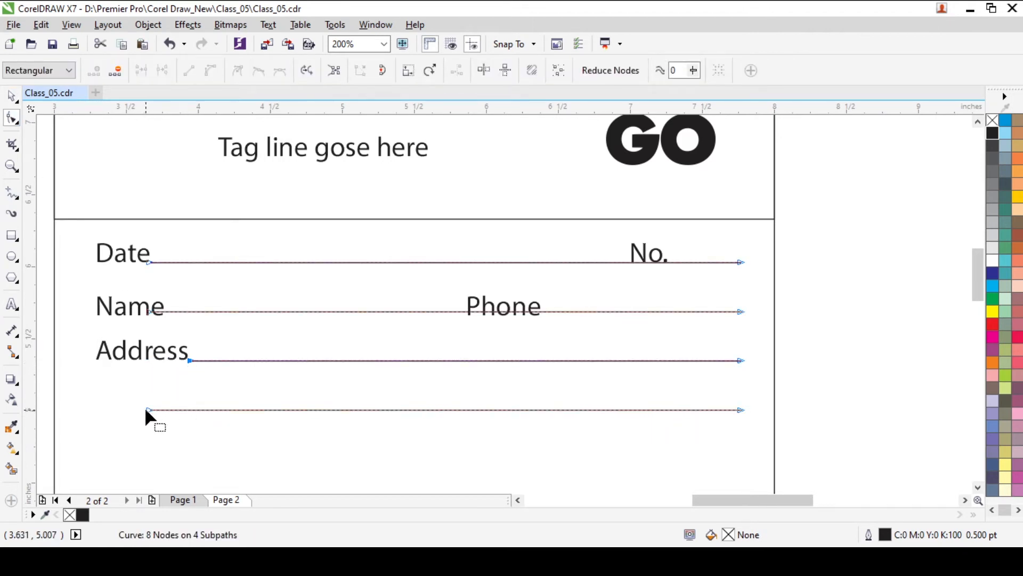
left_click_drag(148, 409, 100, 409)
key("space")
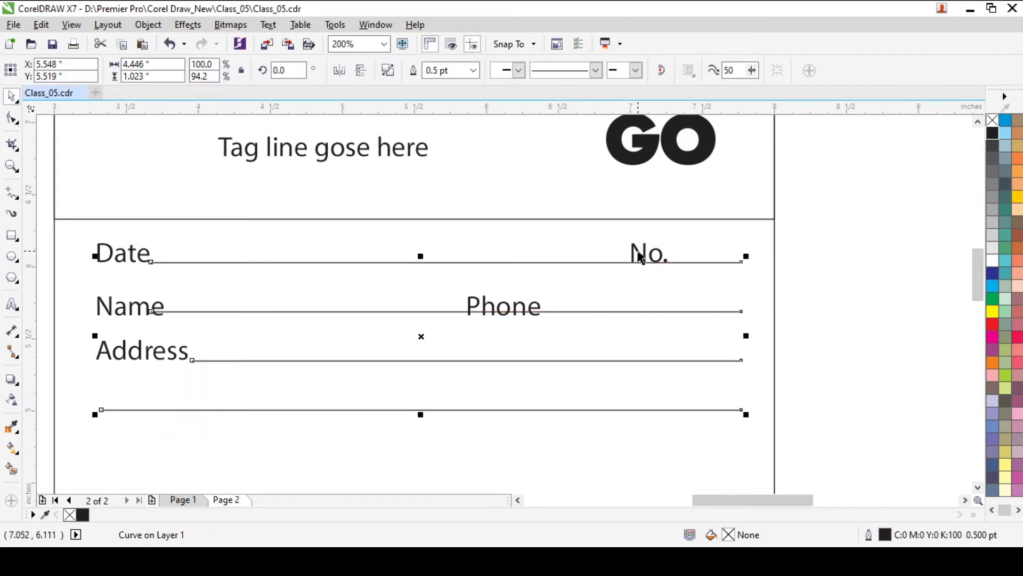
Nudge the No. label left to a horizontal position of 6.996 inches.
left_click(647, 257)
key("Left")
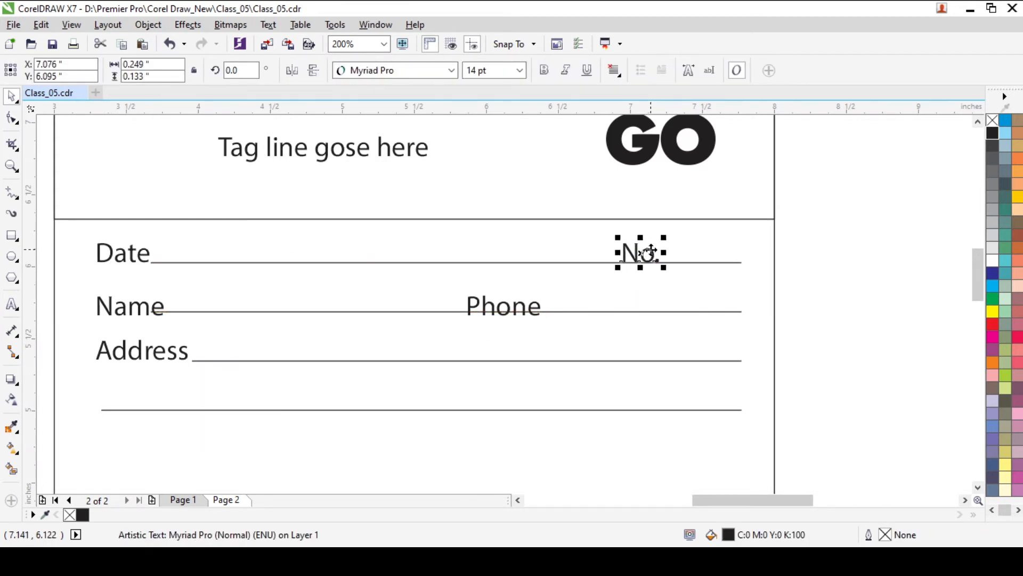
key("Left")
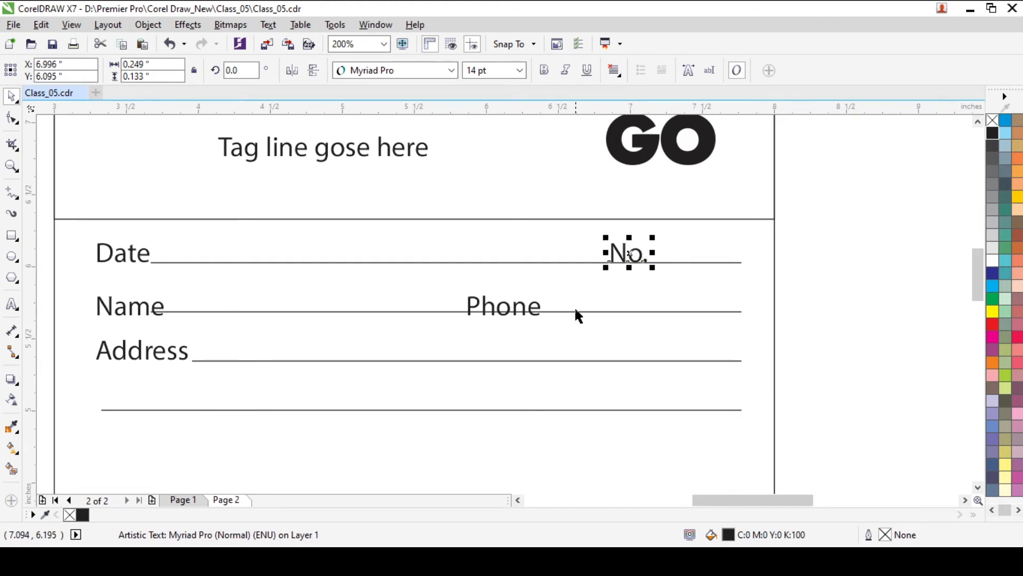
left_click(117, 254)
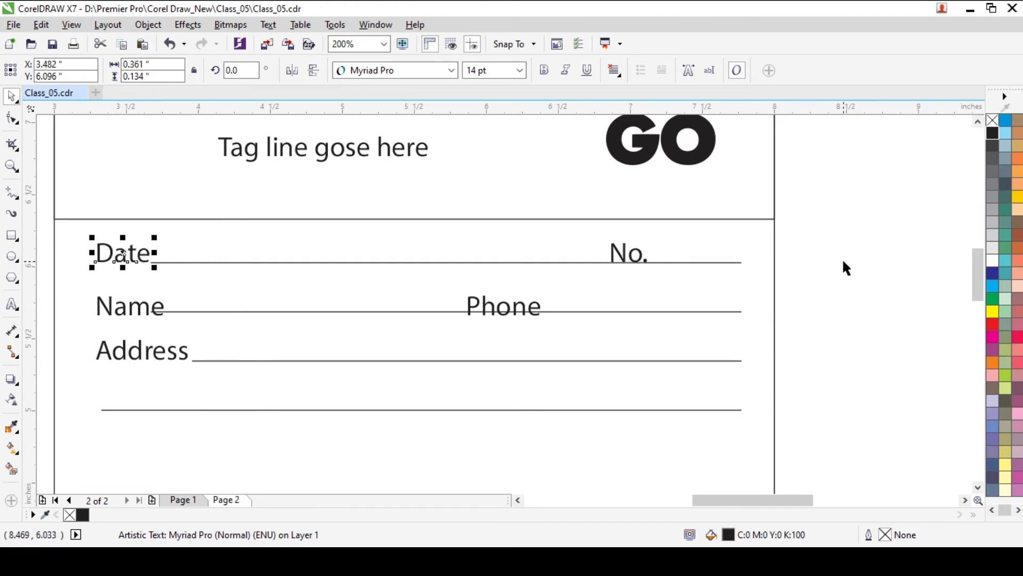
left_click(701, 263)
scroll(669, 297, "down", 2)
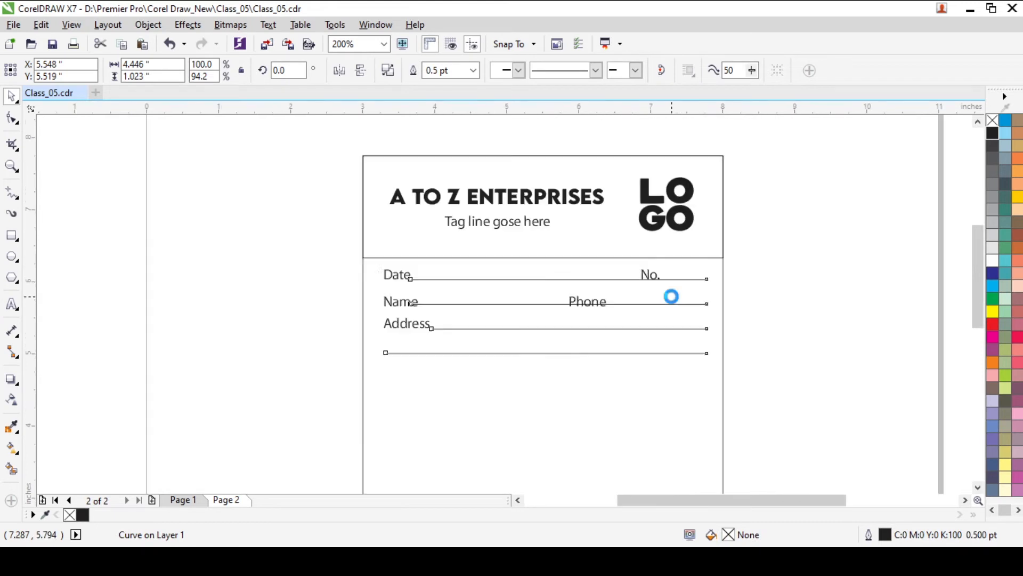
scroll(636, 298, "up", 2)
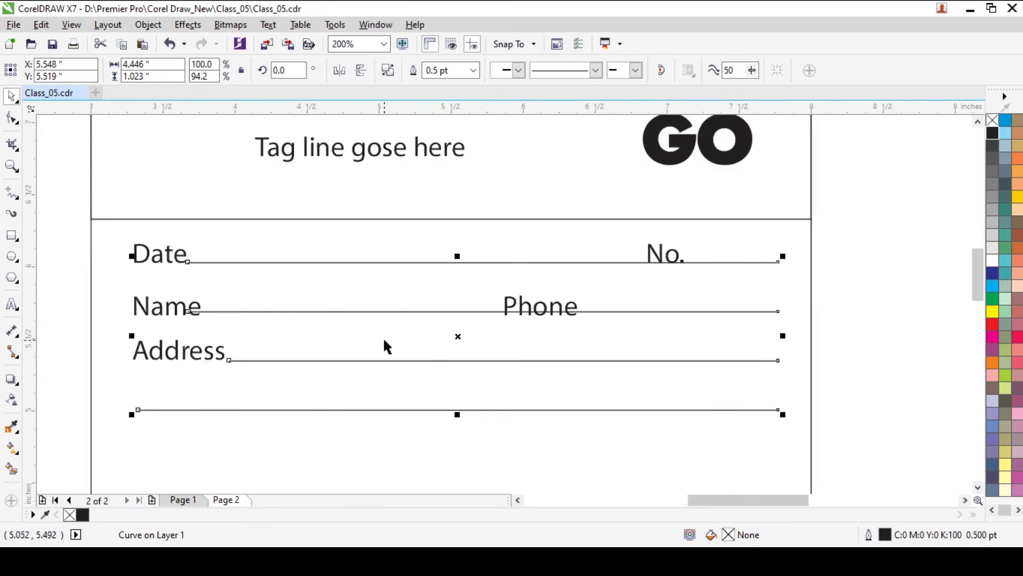
left_click(534, 309)
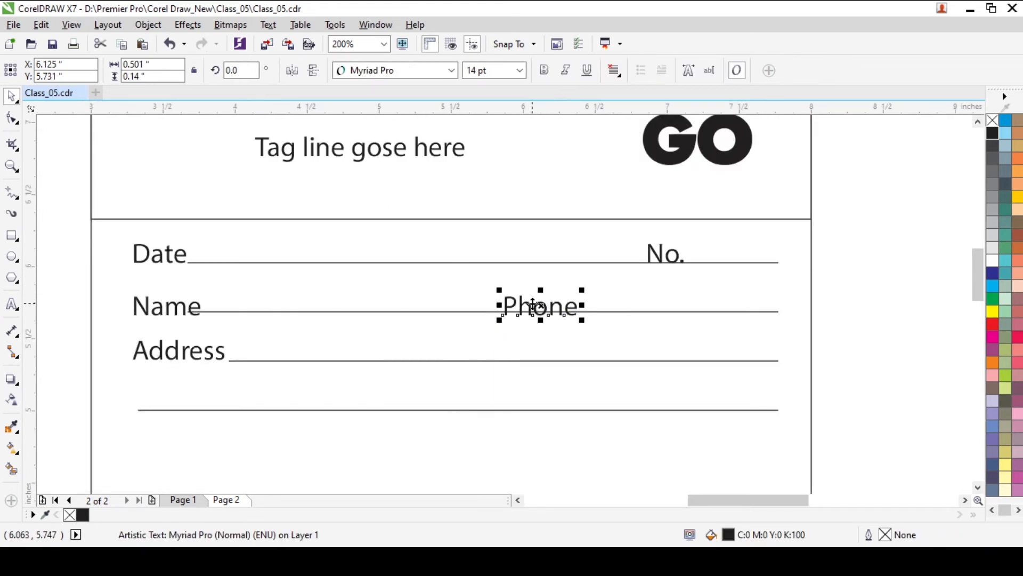
left_click(297, 311)
scroll(571, 323, "up", 1)
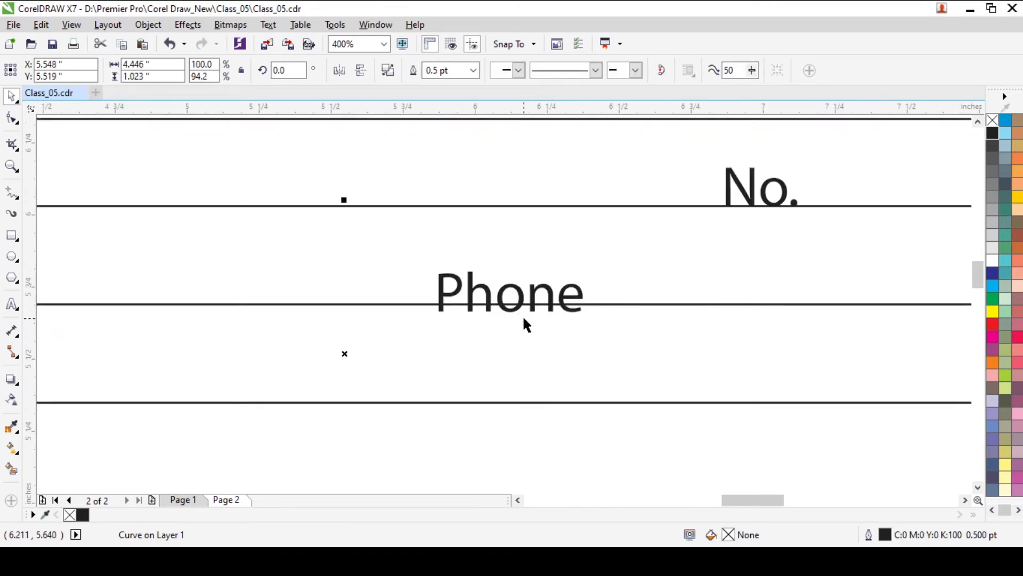
scroll(724, 253, "down", 1)
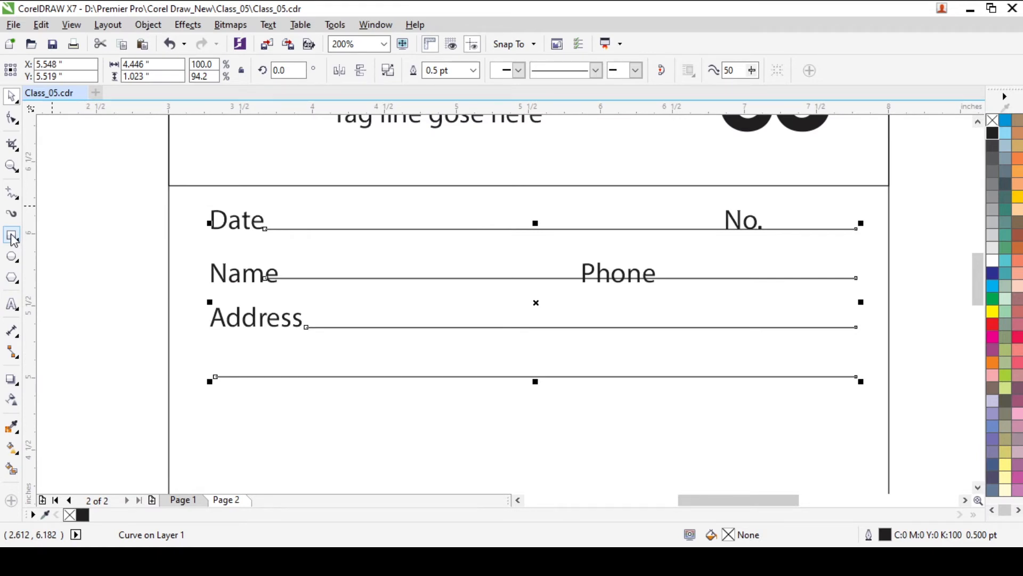
Draw a rectangle about 0.67 by 0.23 inches around the Phone label and one about 0.37 by 0.27 inches around No.
left_click(12, 237)
left_click_drag(569, 256, 665, 289)
mouse_move(720, 205)
left_mouse_down()
mouse_move(760, 251)
mouse_move(768, 242)
left_mouse_up()
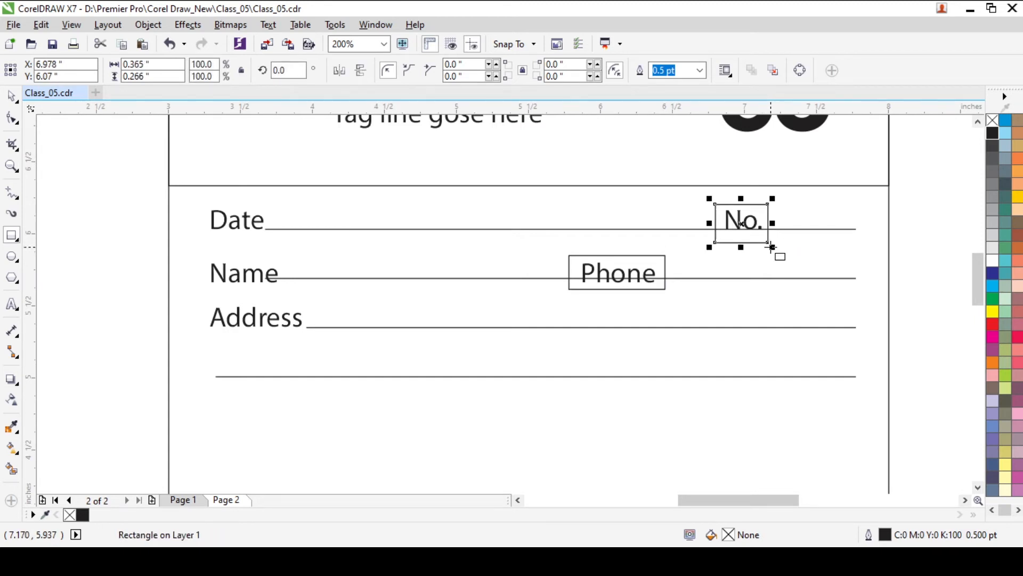
Trim the combined ruled lines with the rectangles around the No. and Phone labels.
key("space")
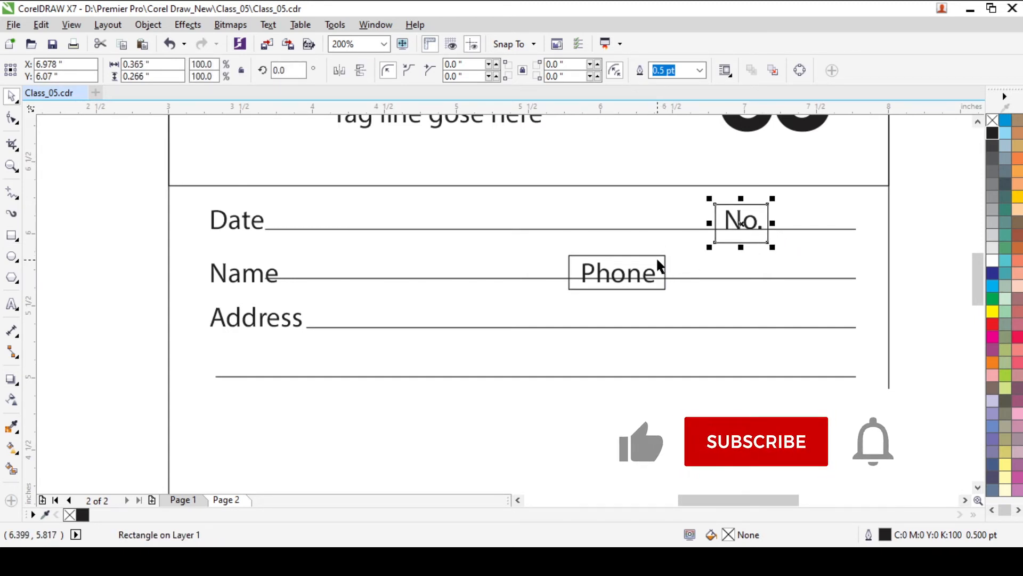
left_click(656, 256, "shift")
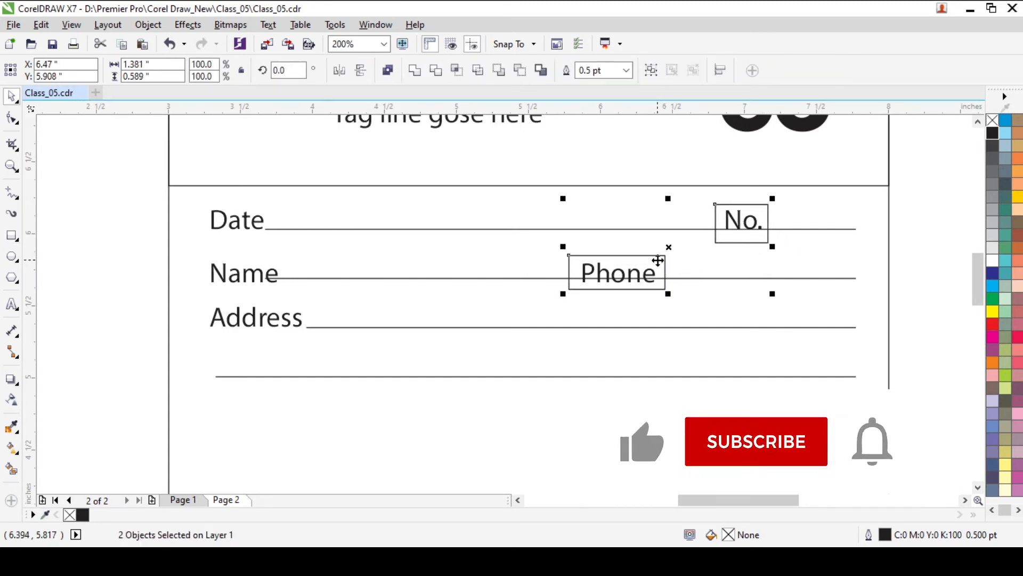
left_click(628, 228, "shift")
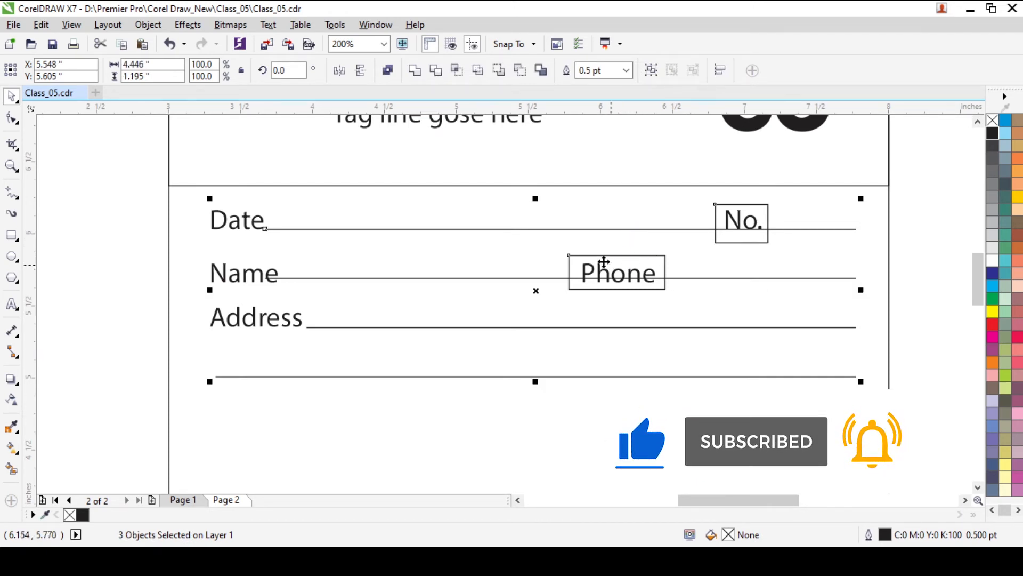
left_click(437, 71)
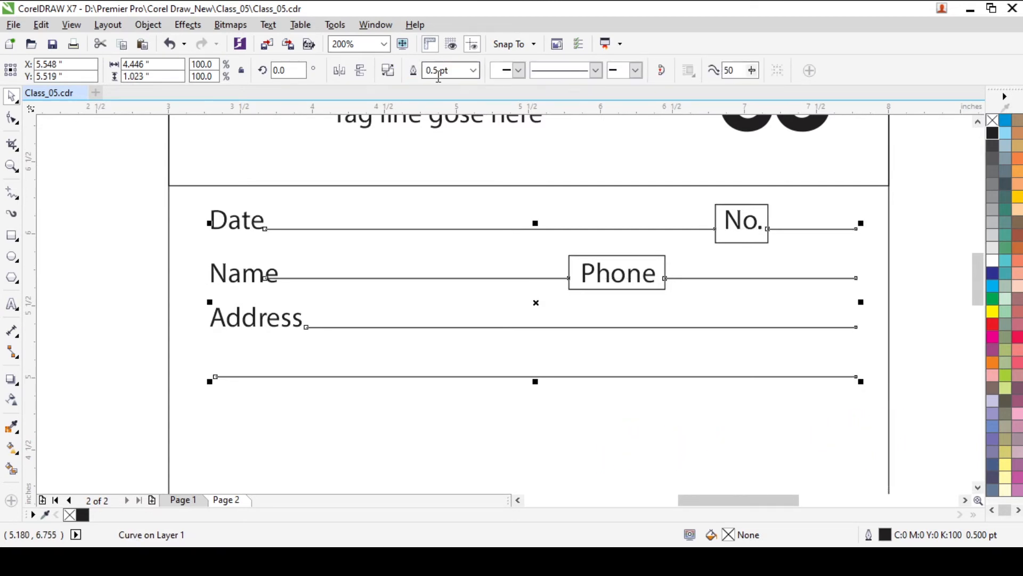
left_click(895, 284)
Delete the two rectangles surrounding the Phone and No. labels.
left_click(655, 268)
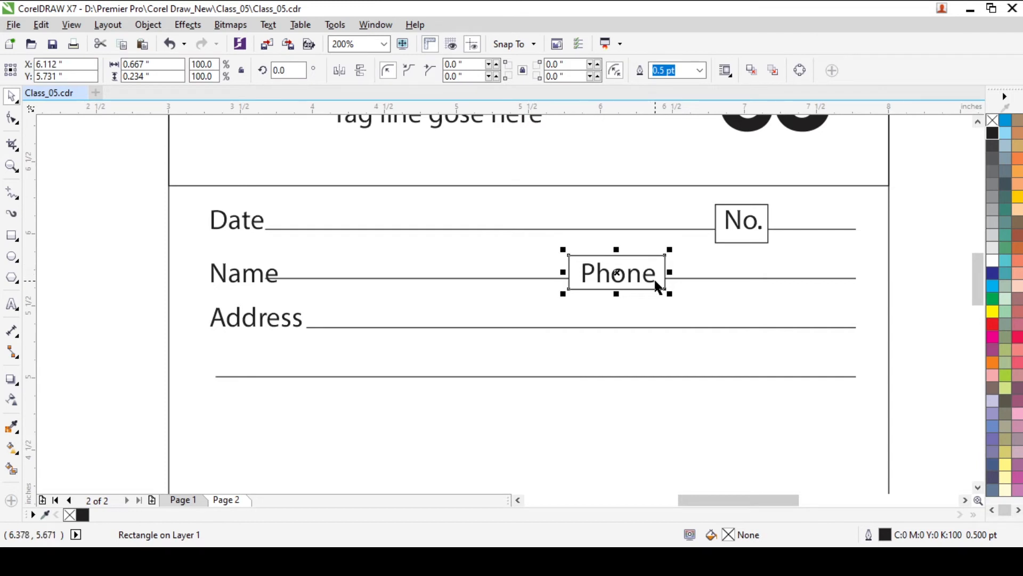
key("Delete")
left_click(766, 215)
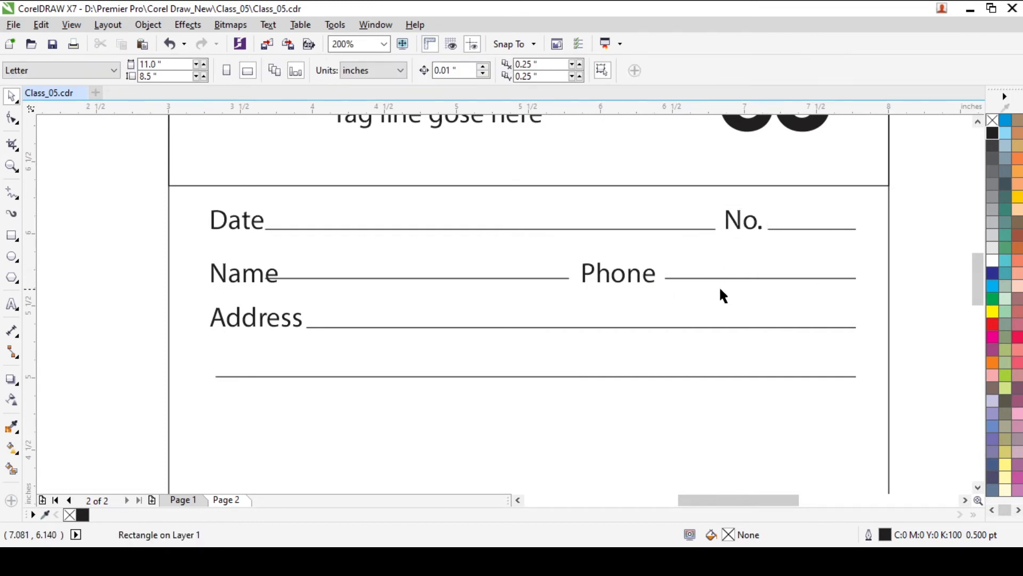
key("Delete")
Nudge all field labels and ruled lines together left and down to a position of X 5.511 and Y 5.585 inches.
scroll(709, 298, "down", 2)
left_click_drag(791, 373, 453, 266)
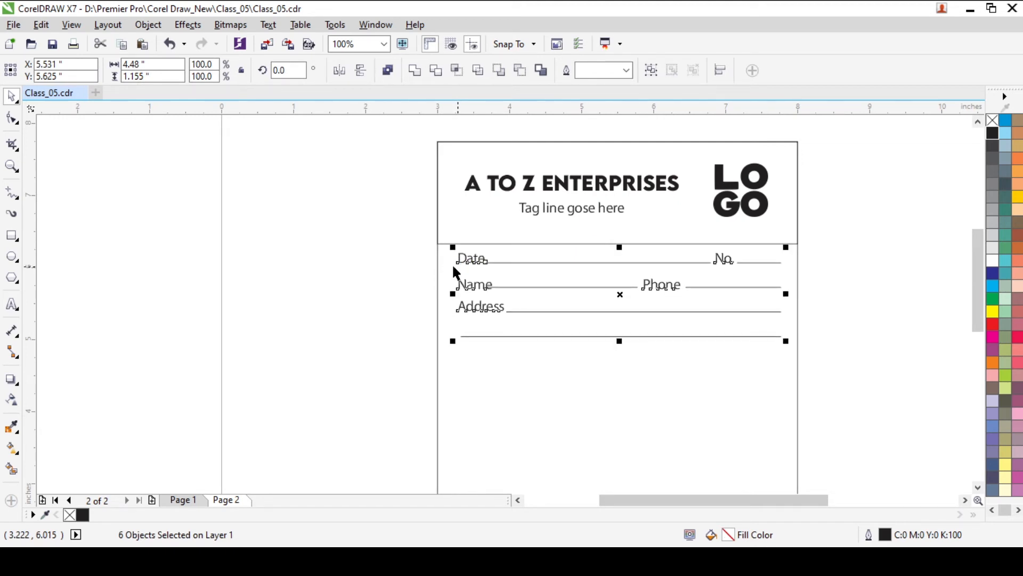
key("Left")
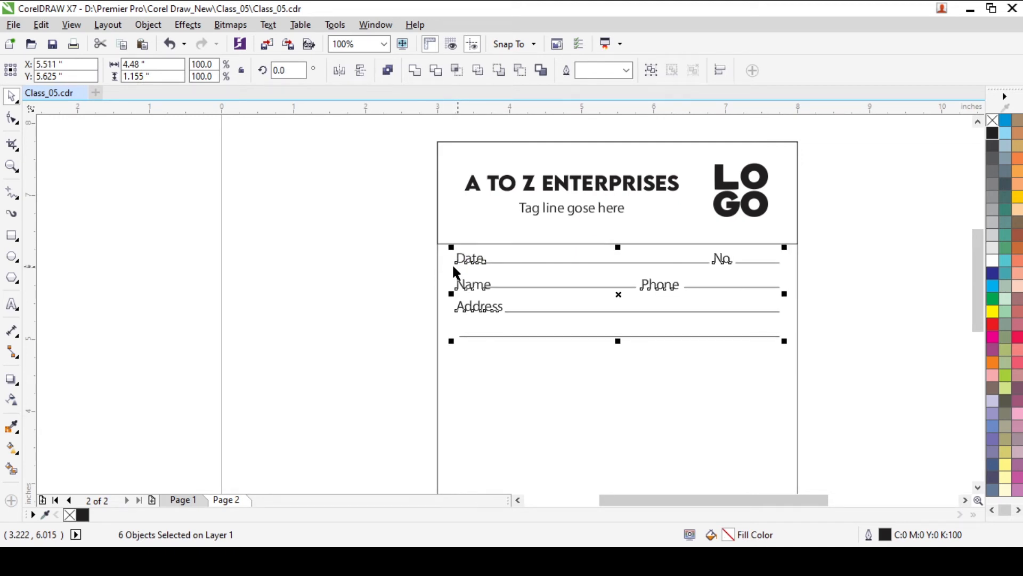
key("Down")
key("Down")
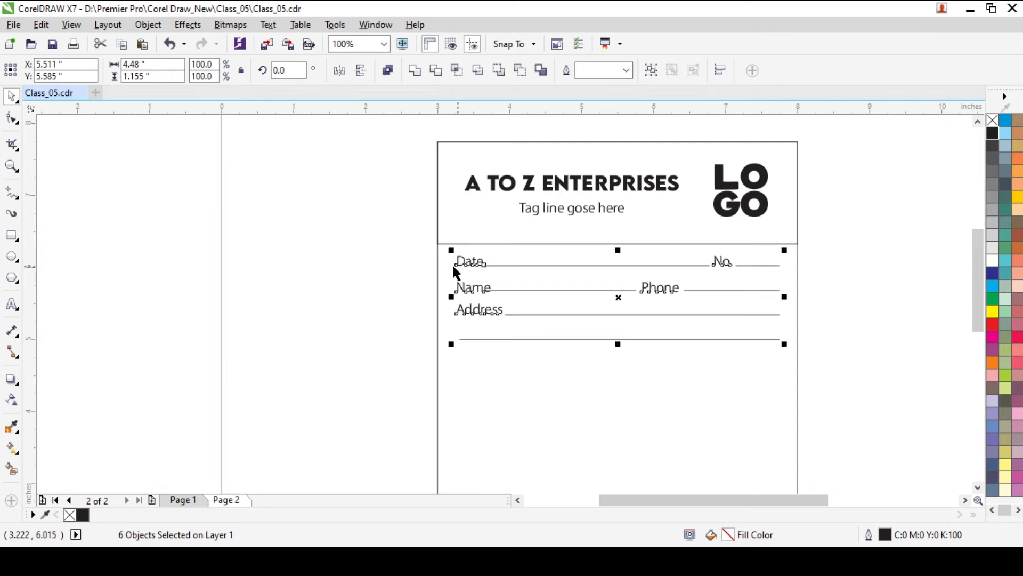
Shorten the header rectangle by raising its bottom edge slightly, widening the gap above the Date row.
left_click(620, 244)
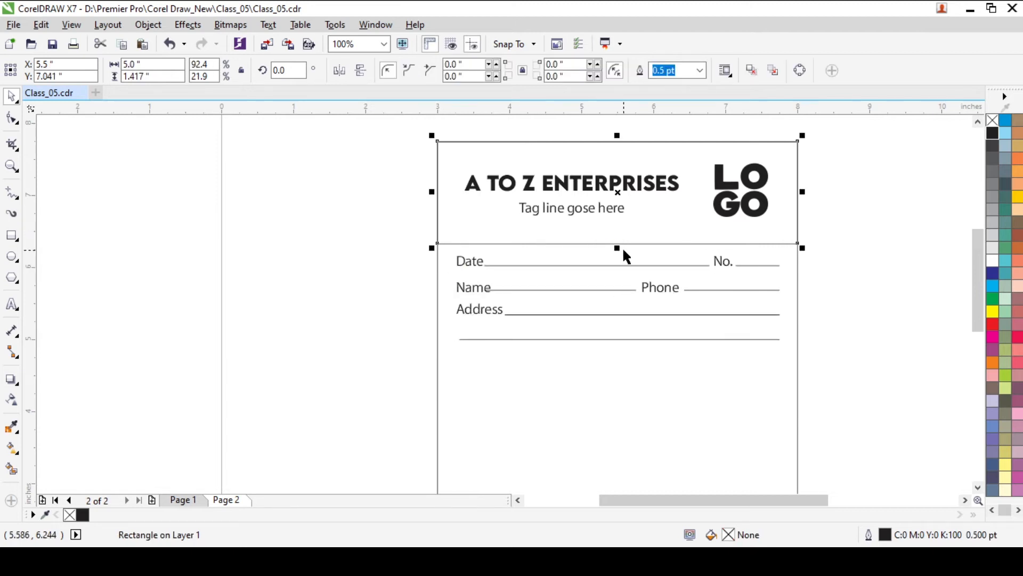
left_click_drag(619, 248, 617, 238)
left_click(861, 244)
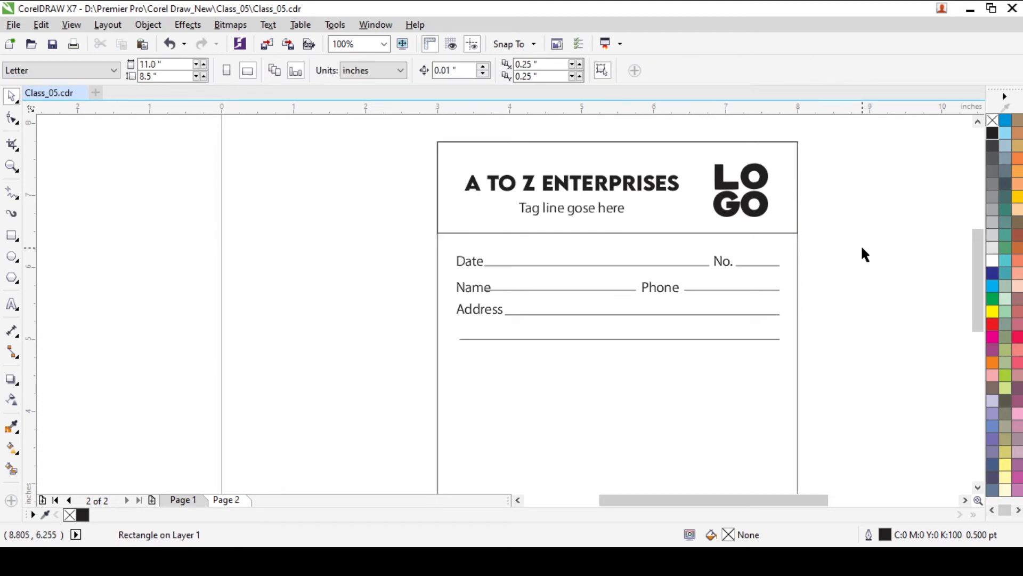
Make a shortened copy of the outer form rectangle, about 3.94 inches high, with its top edge just below the last ruled line.
left_click(553, 384)
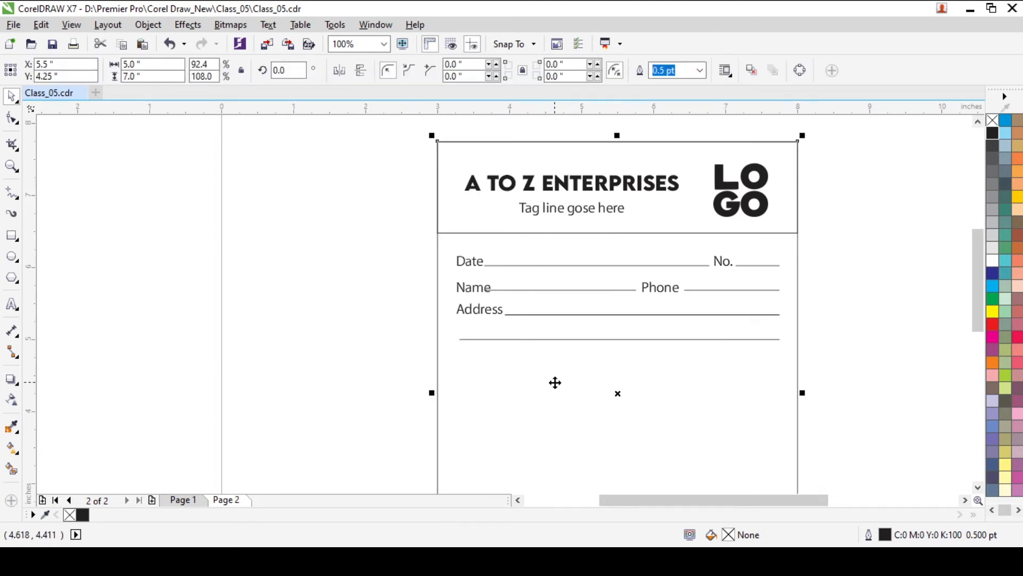
scroll(610, 365, "down", 1)
scroll(606, 368, "up", 1)
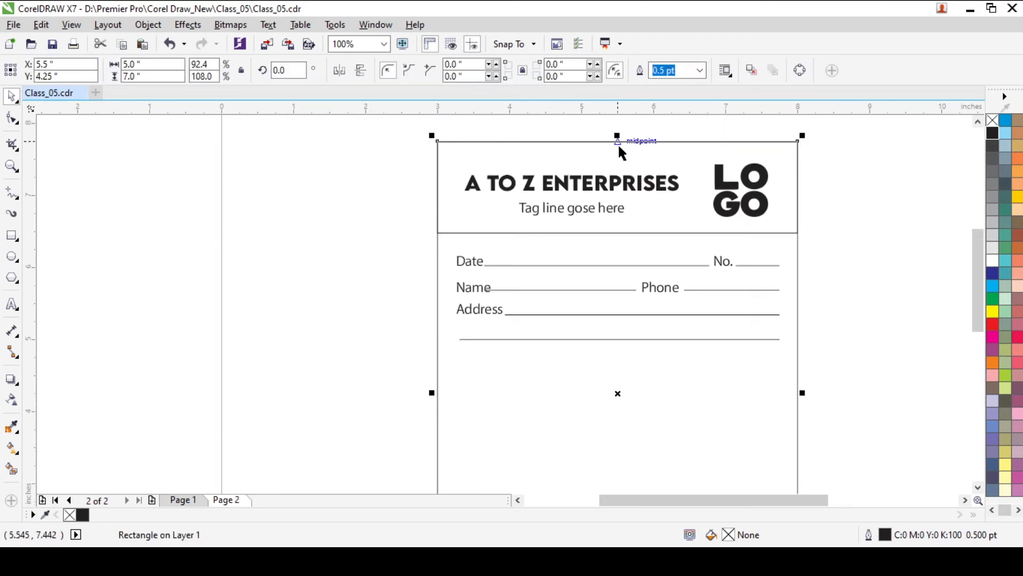
left_click_drag(617, 136, 620, 354)
scroll(623, 353, "down", 1)
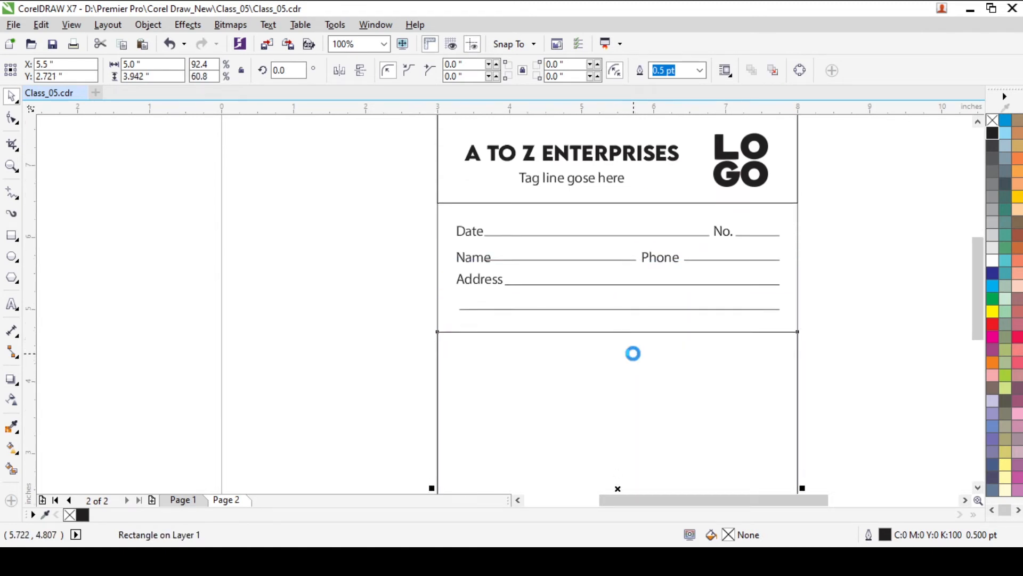
scroll(626, 353, "down", 2)
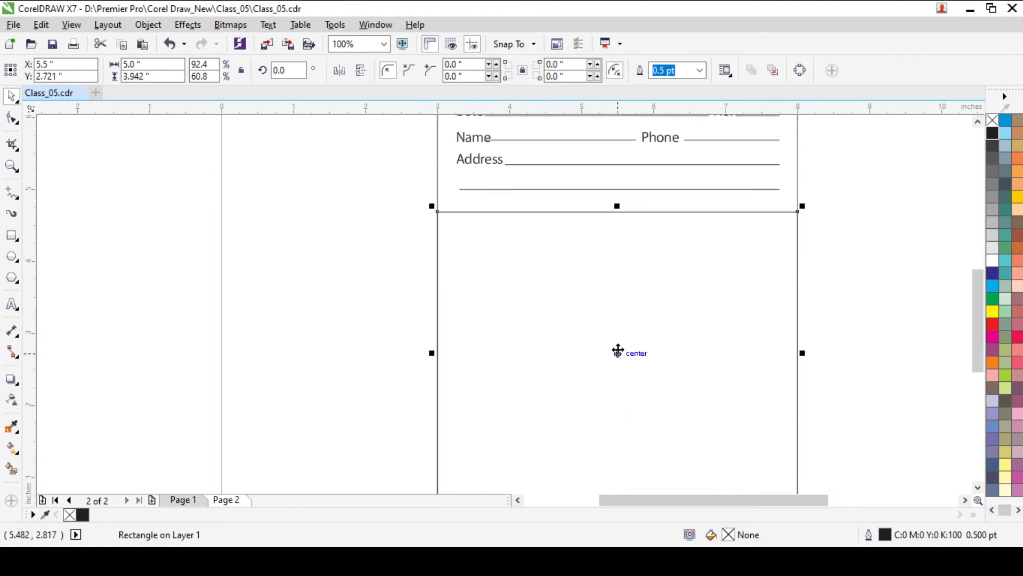
Copy the Address label into the upper-left corner of the lower box and change the copy's text to "Qty.".
left_click(11, 305)
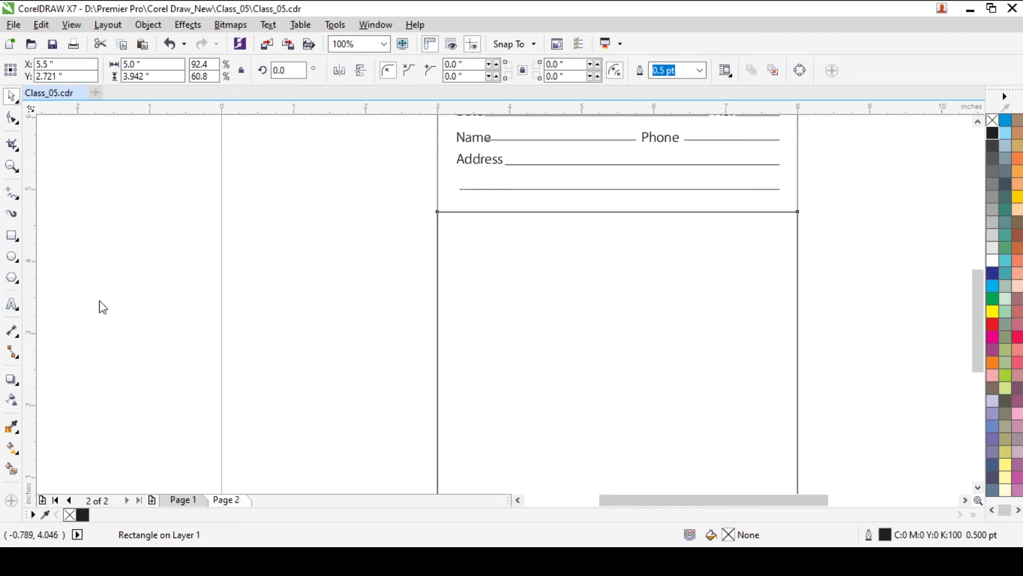
key("ctrl+space")
left_click(482, 158)
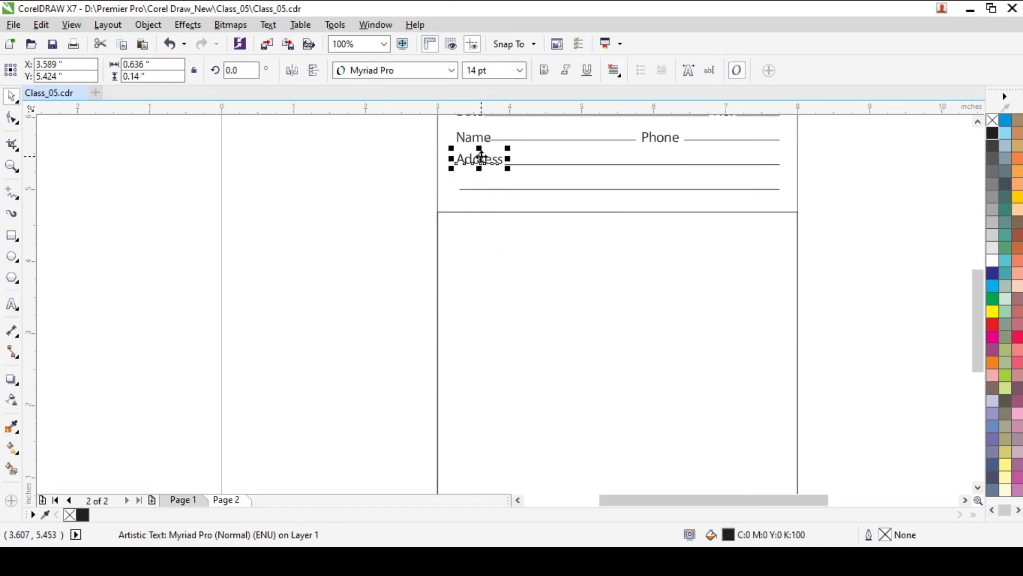
left_click_drag(481, 158, 481, 233)
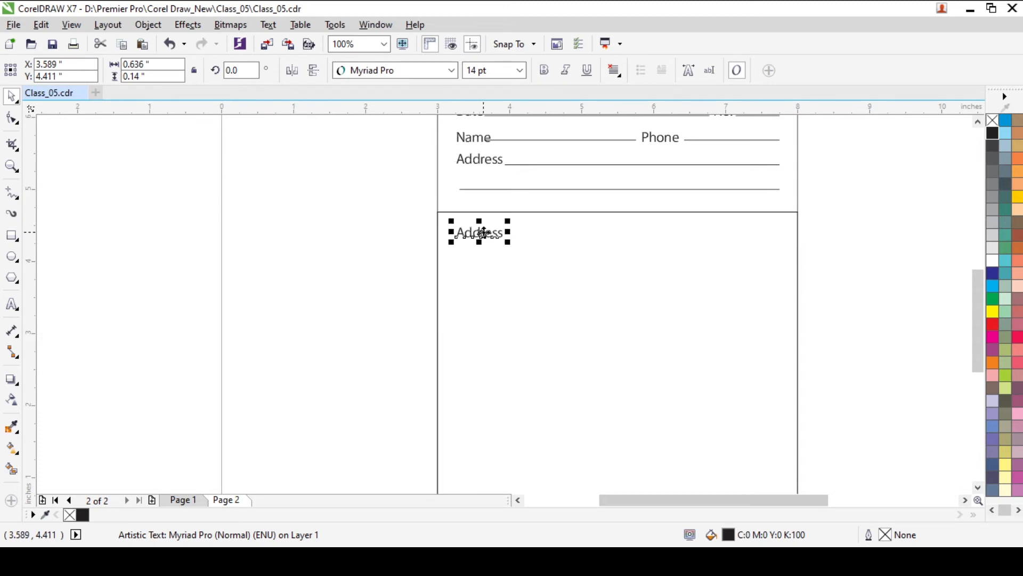
key("ctrl+space")
key("ctrl+a")
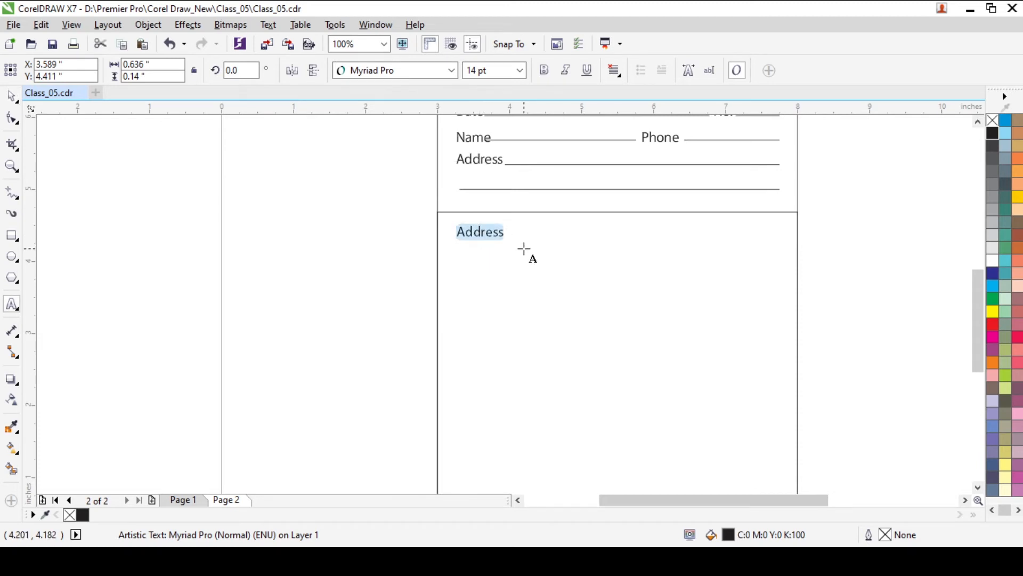
type("C")
key("ctrl+a")
type("Qt")
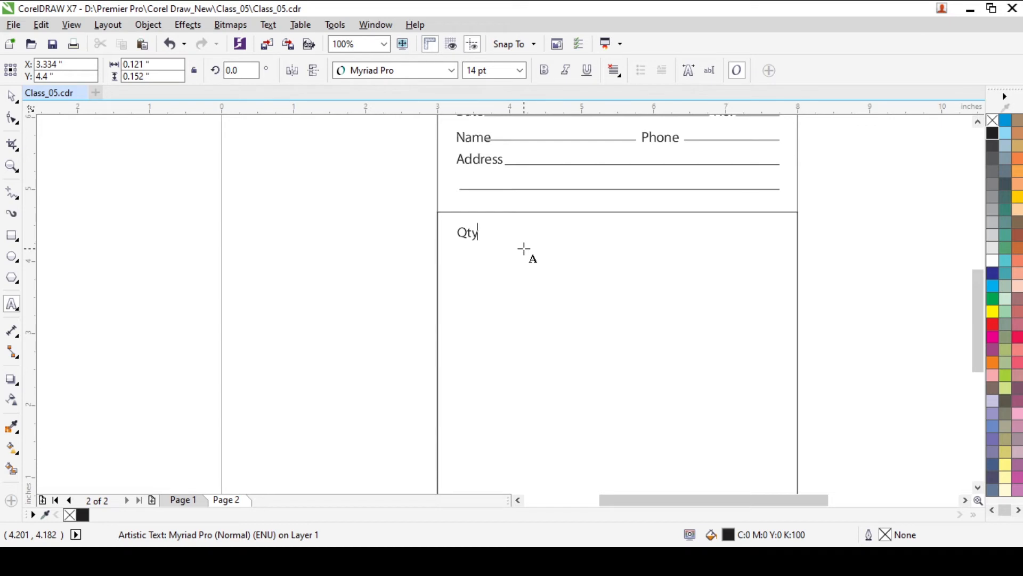
type("y.")
key("ctrl+space")
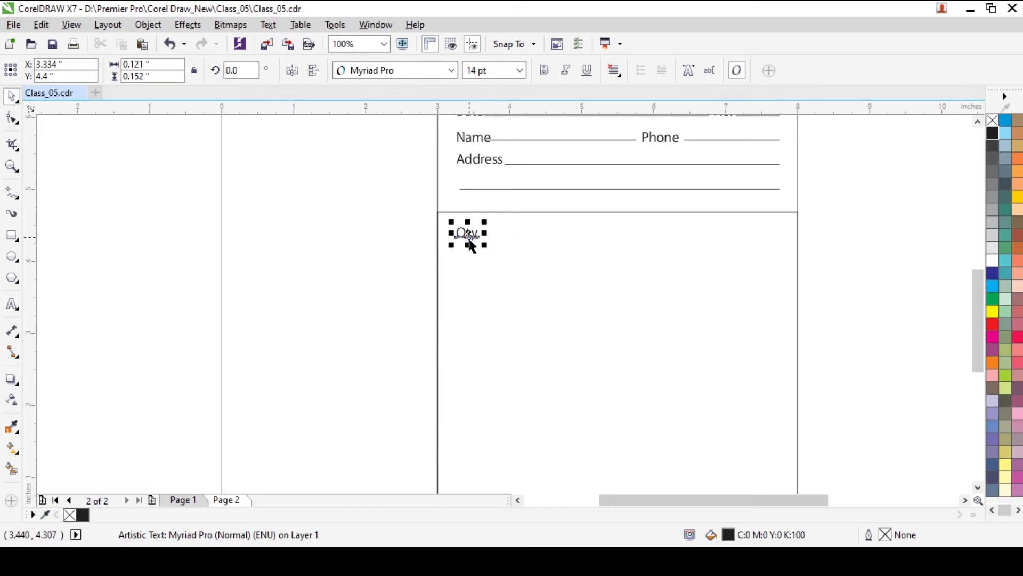
Copy the Qty. label to the middle of the same row and change the copy's text to "Description".
left_click_drag(469, 236, 584, 249)
right_click(585, 248)
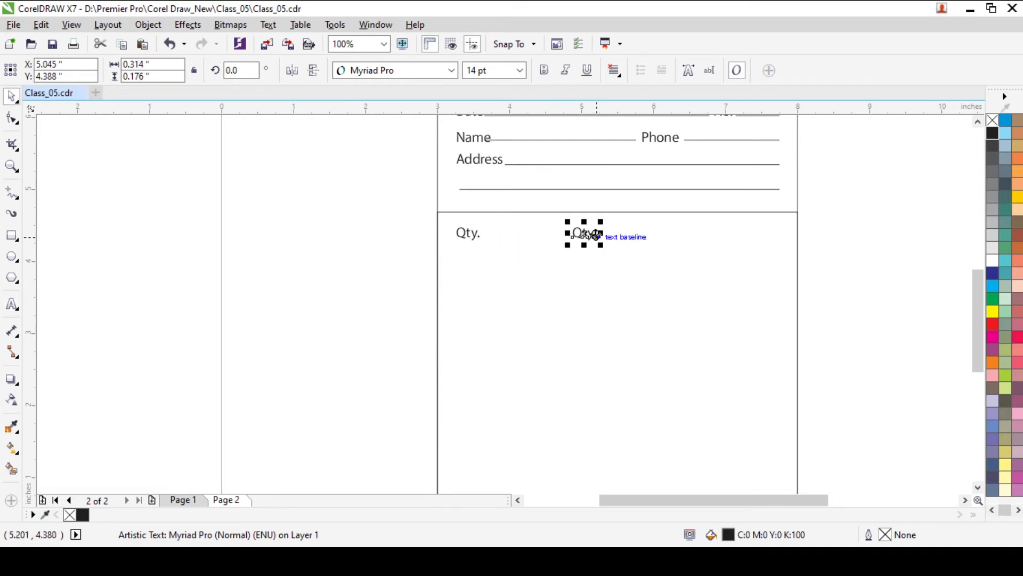
key("F8")
key("ctrl+a")
type("De")
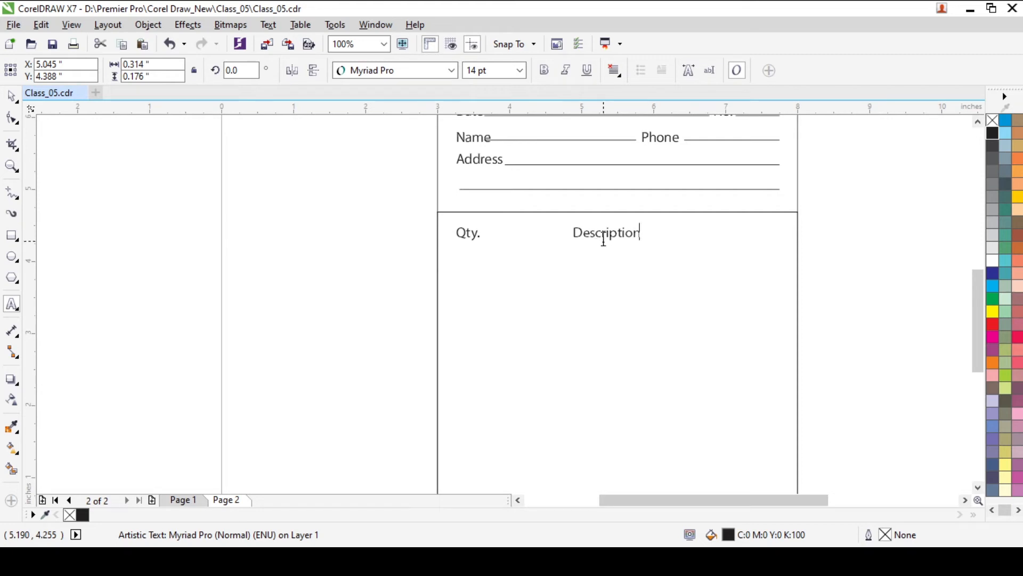
key("ctrl+space")
Copy the Description label further right along the row and change the copy's text to "Price".
left_click_drag(605, 237, 716, 240)
right_click(715, 240)
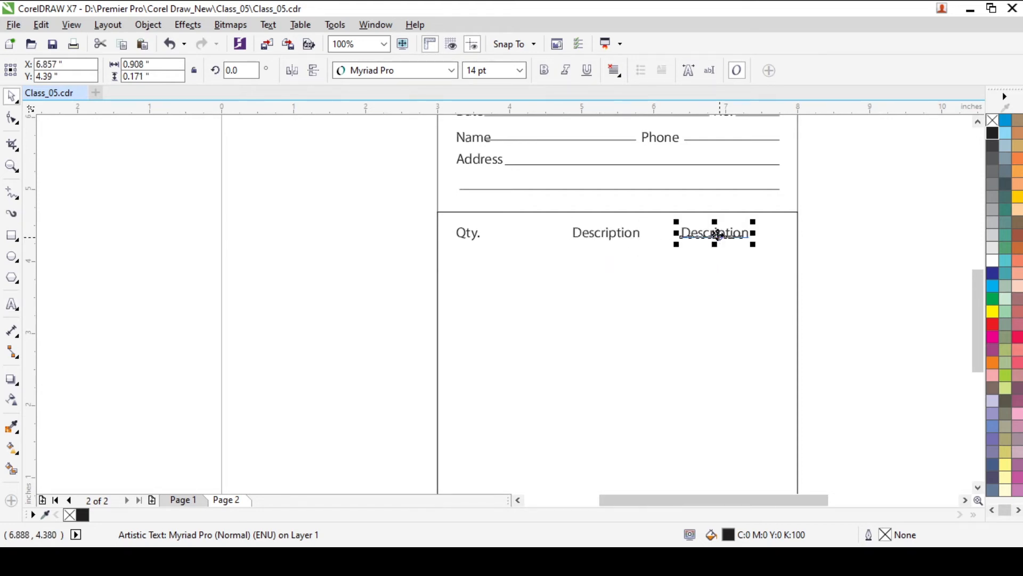
key("F8")
key("ctrl+a")
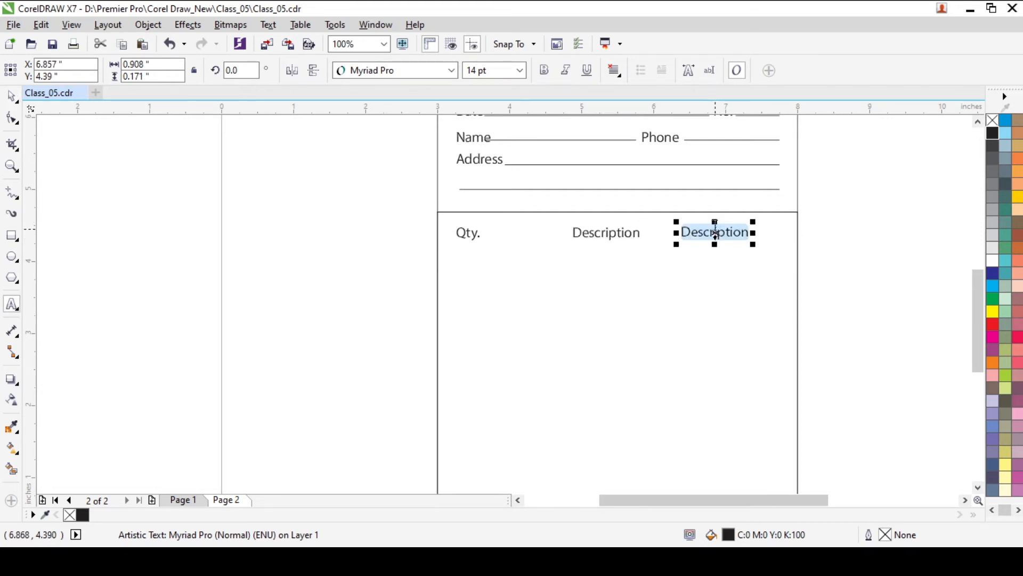
type("Price")
key("ctrl+space")
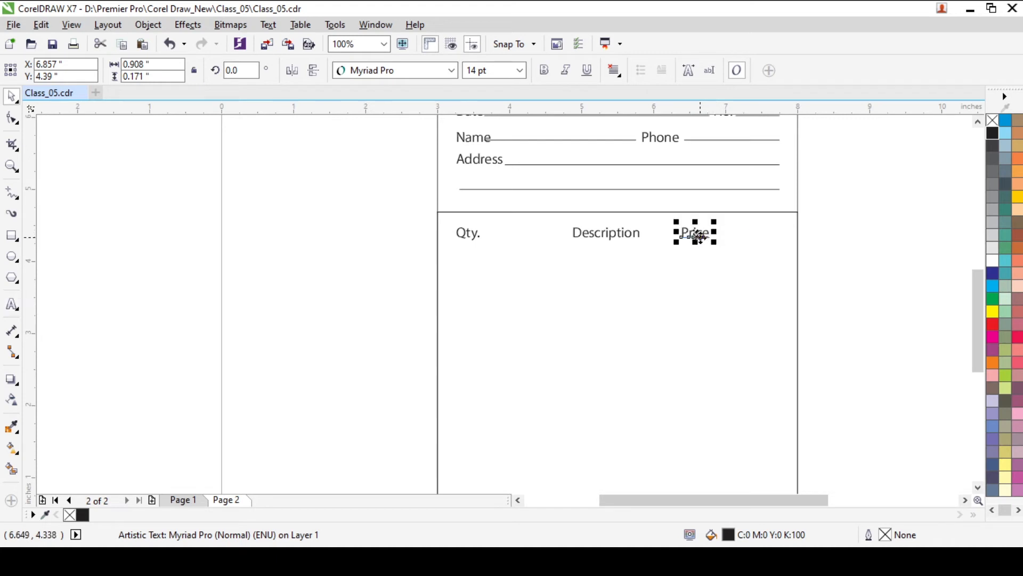
Copy the Price label toward the box's right edge, change the text to "Amount", and shift it left to fit inside the box.
left_click_drag(713, 234, 778, 234)
right_click(778, 234)
key("F8")
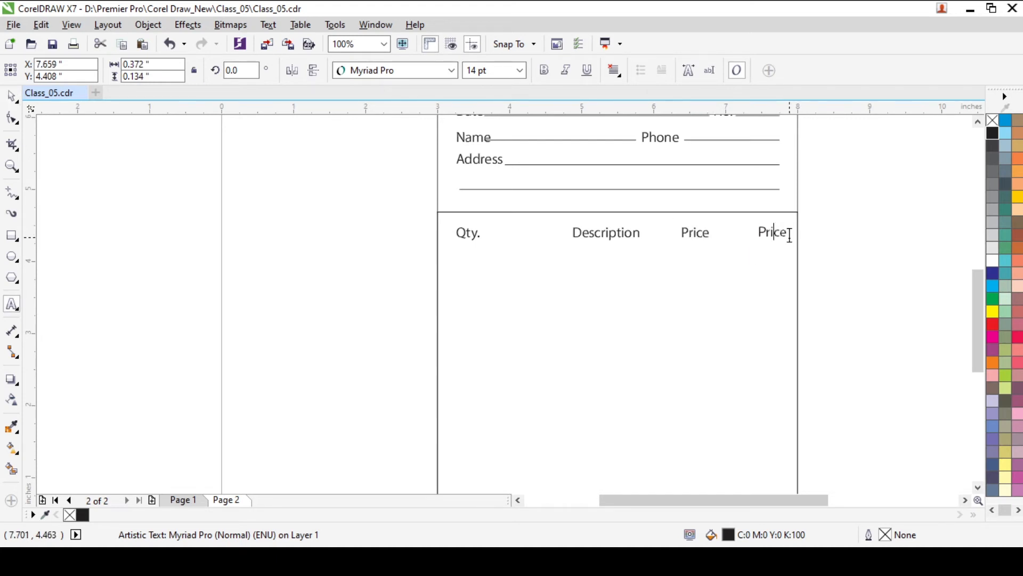
key("ctrl+a")
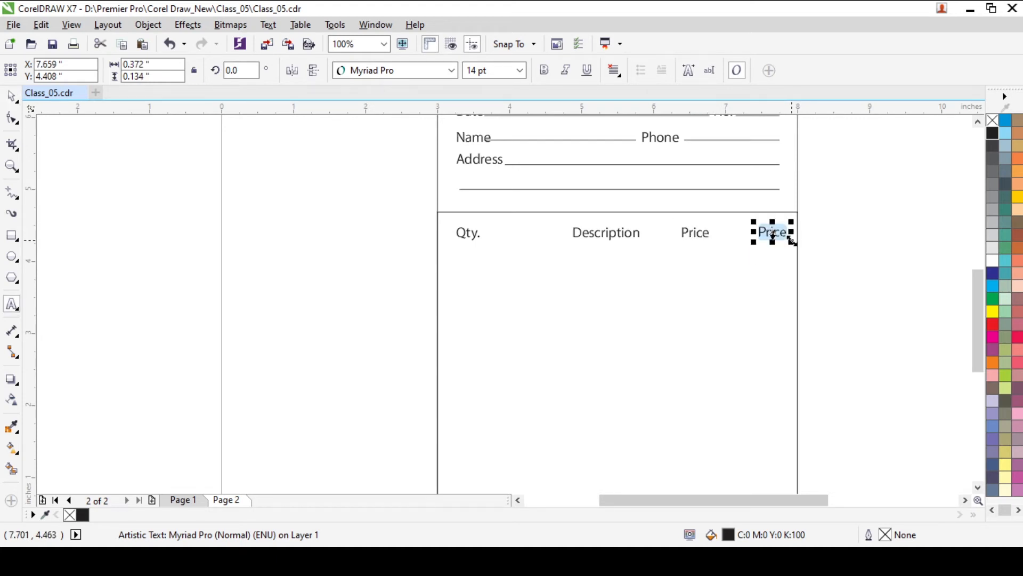
type("Amount")
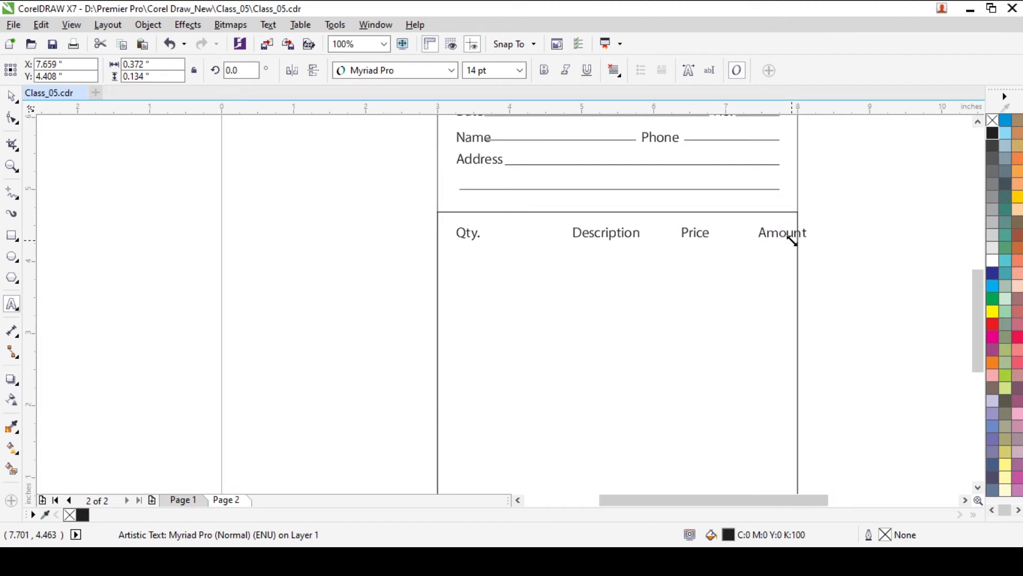
key("ctrl+space")
left_click_drag(791, 238, 791, 240)
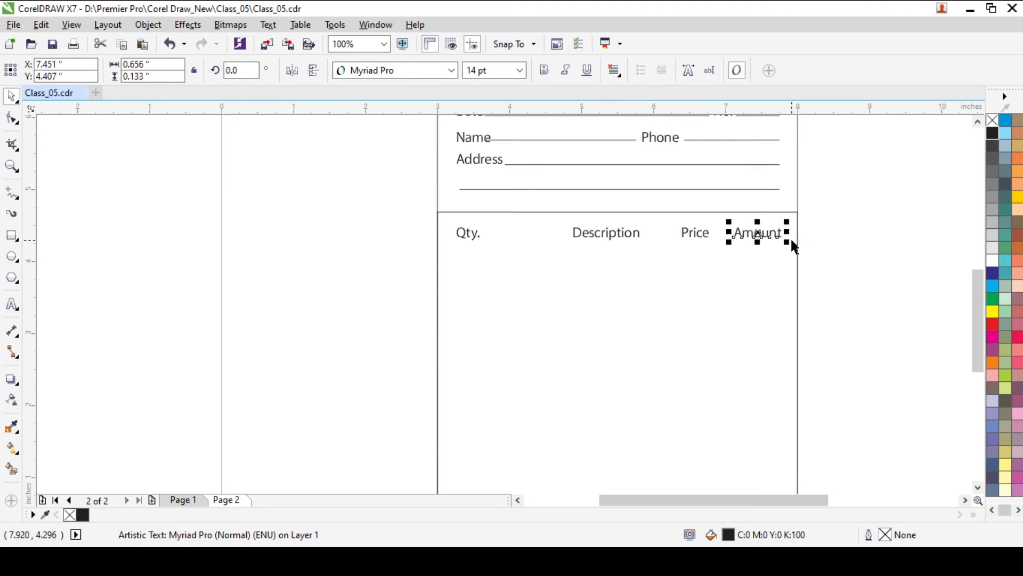
left_click(842, 219)
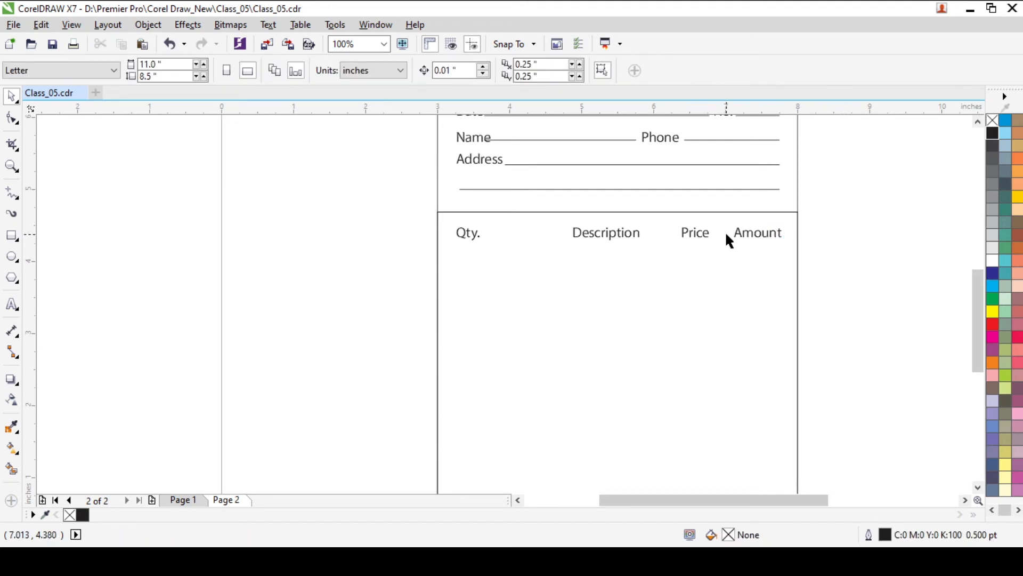
Move the Description label left to about X 5.09 inches and nudge all four column headings up to Y 4.428 inches.
left_click(699, 233)
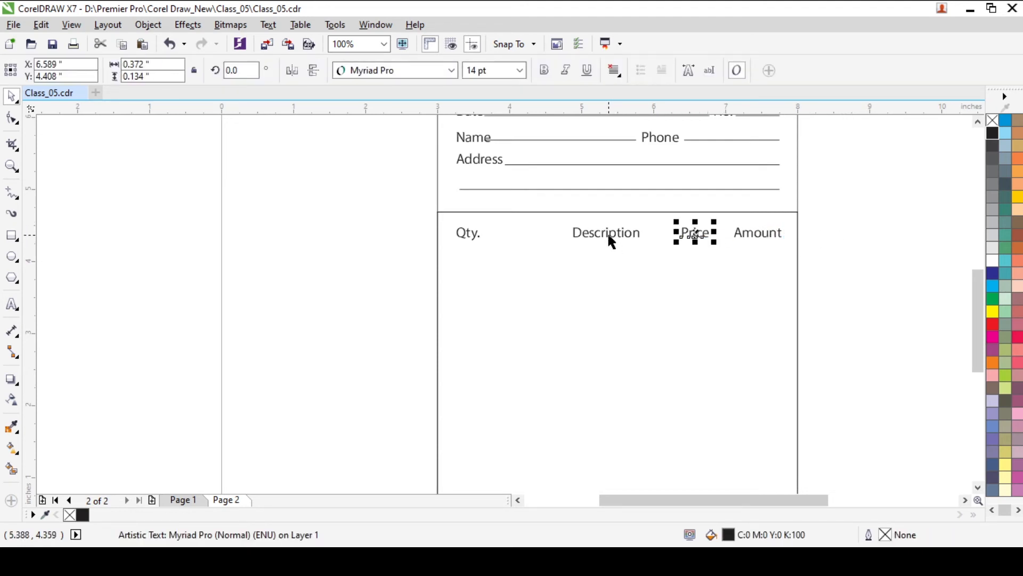
left_click(611, 241)
left_click_drag(614, 233, 615, 233)
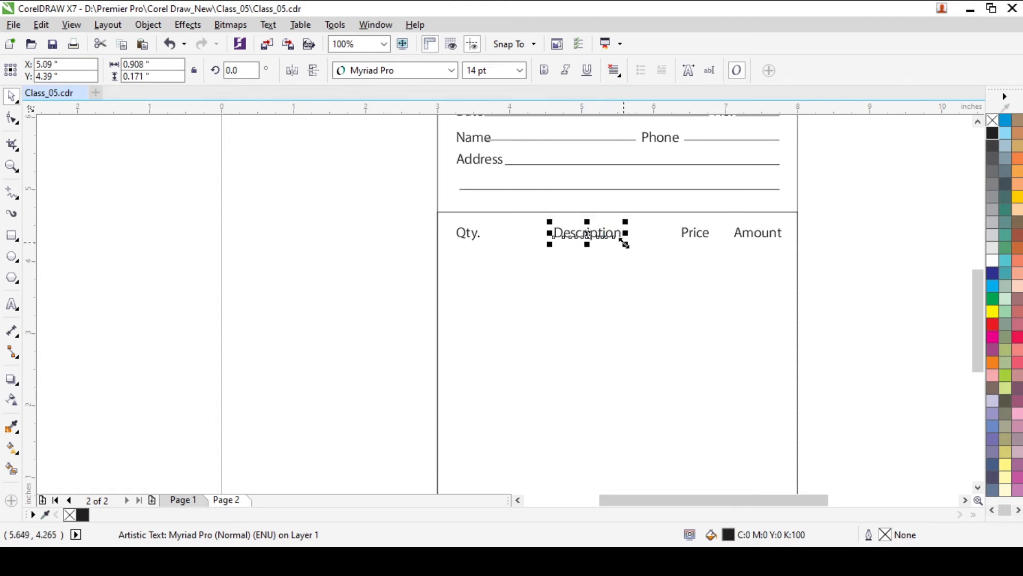
left_click_drag(351, 219, 854, 258)
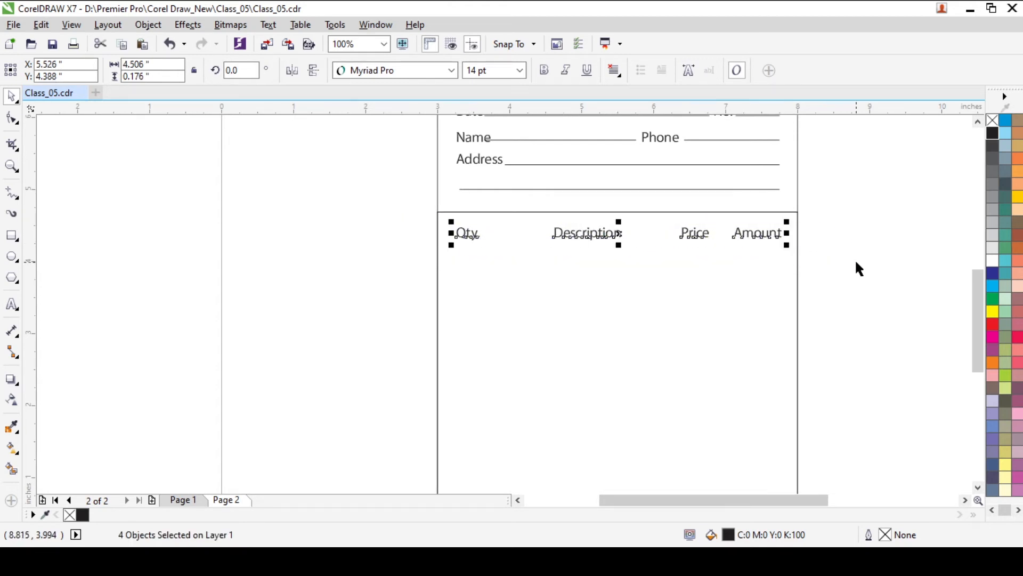
key("Up")
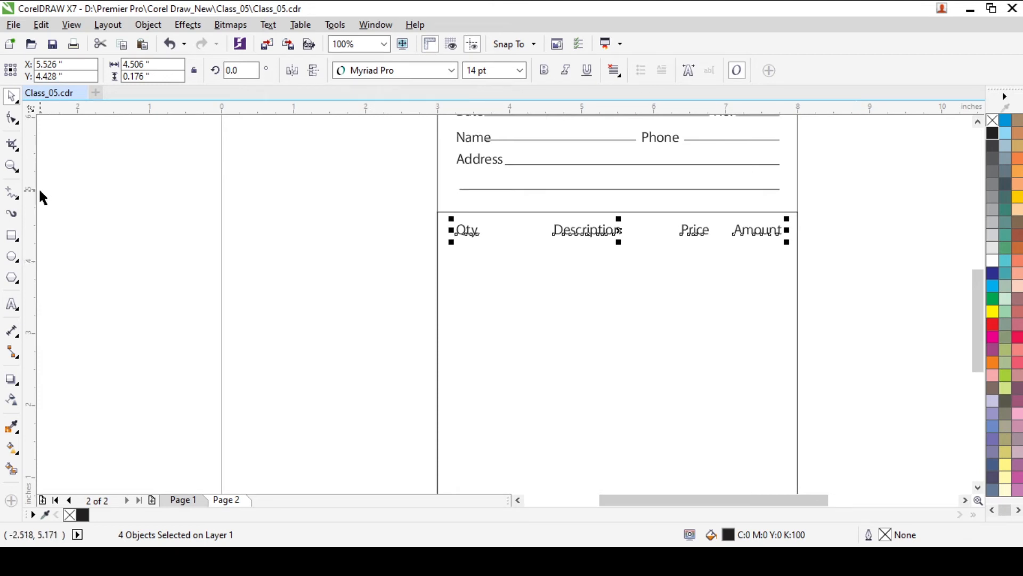
Draw a straight horizontal line 5 inches long across the full box width, just below the column headings.
left_click(9, 198)
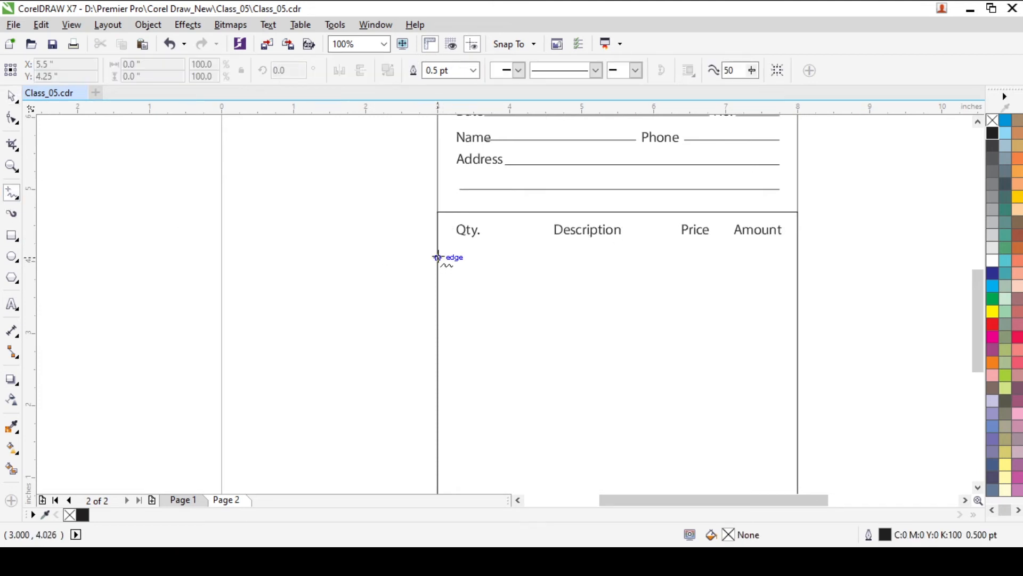
left_click_drag(437, 238, 437, 241)
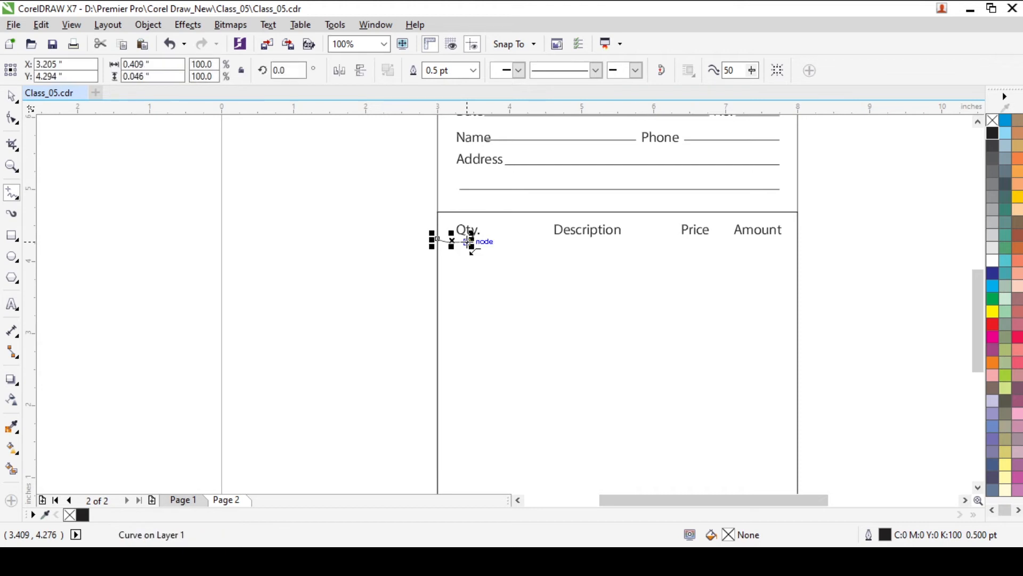
key("ctrl+z")
left_click(436, 240)
left_click(798, 240)
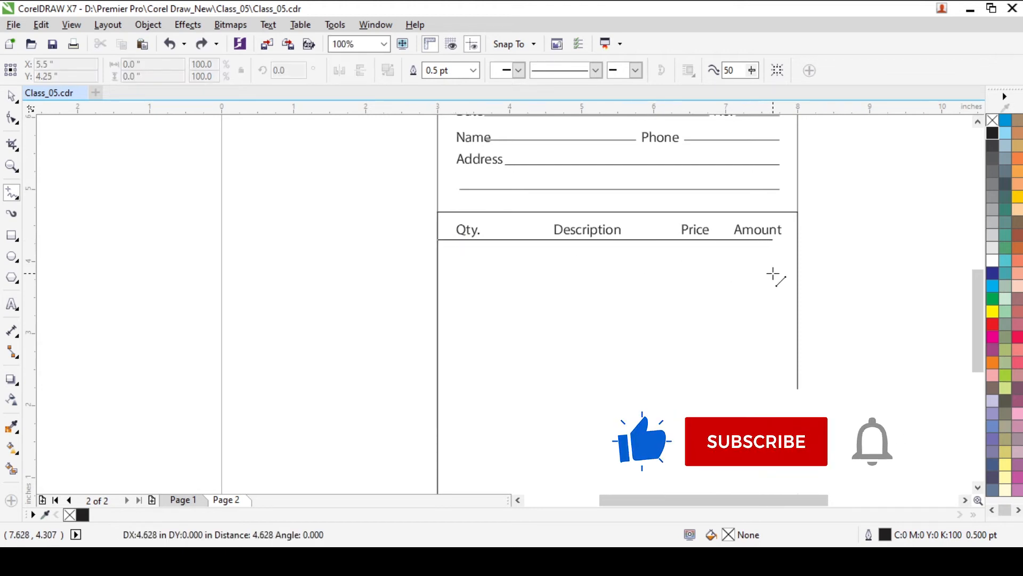
left_click(796, 275)
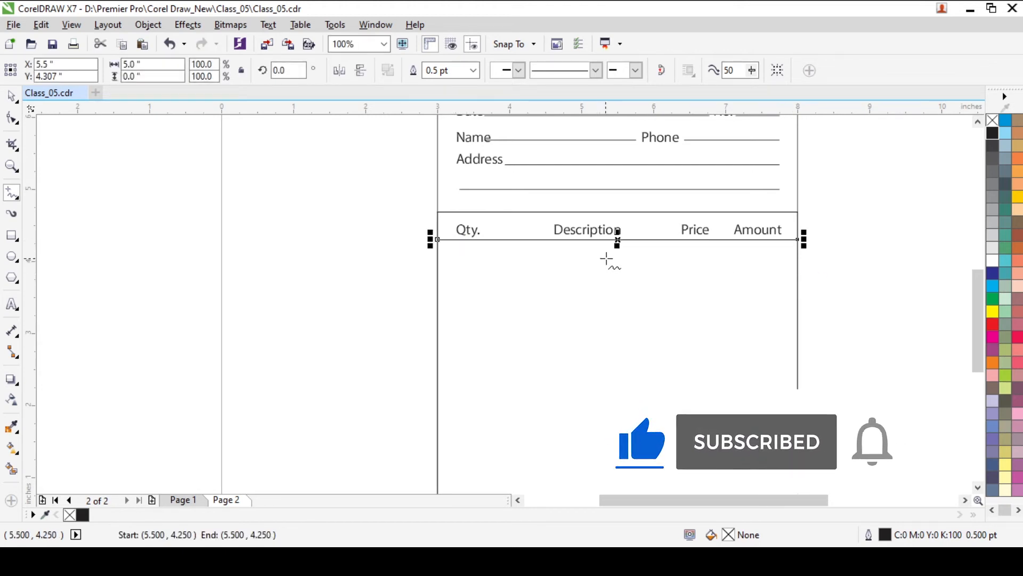
scroll(606, 259, "up", 2)
scroll(605, 260, "down", 2)
Nudge the four column headings up to Y 4.468 inches, between the box's top edge and the line below.
key("space")
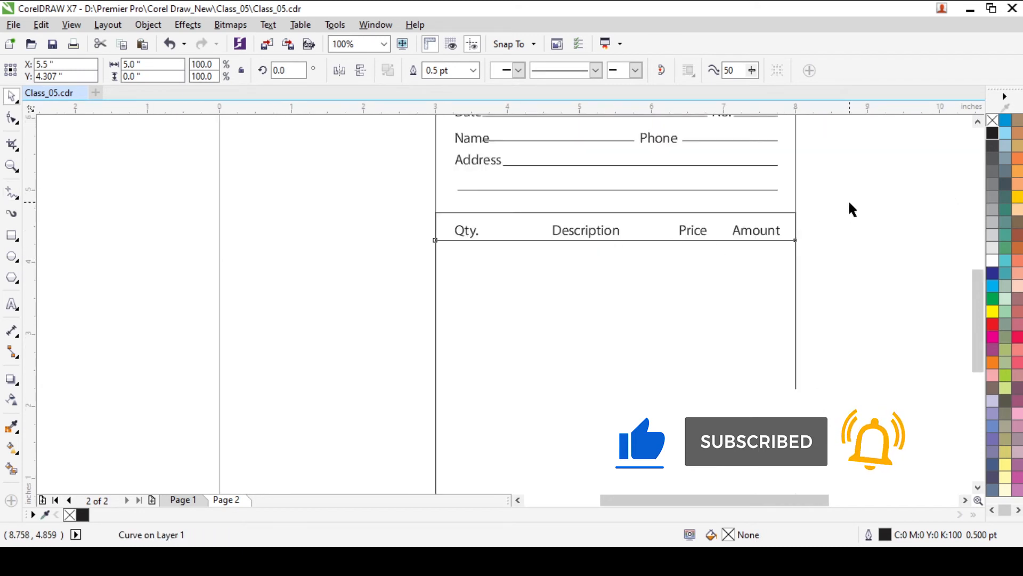
left_click_drag(851, 201, 448, 267)
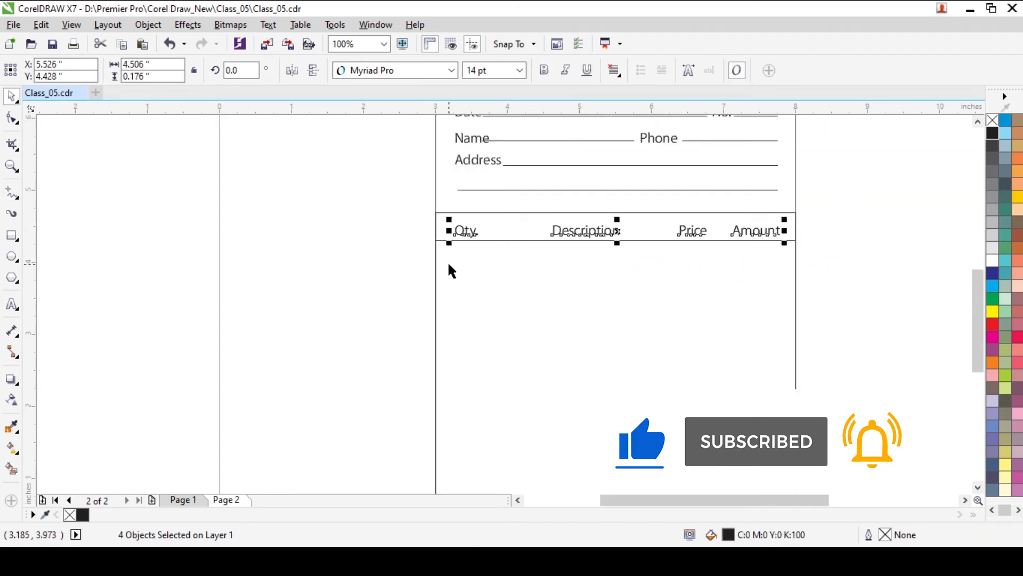
key("Up")
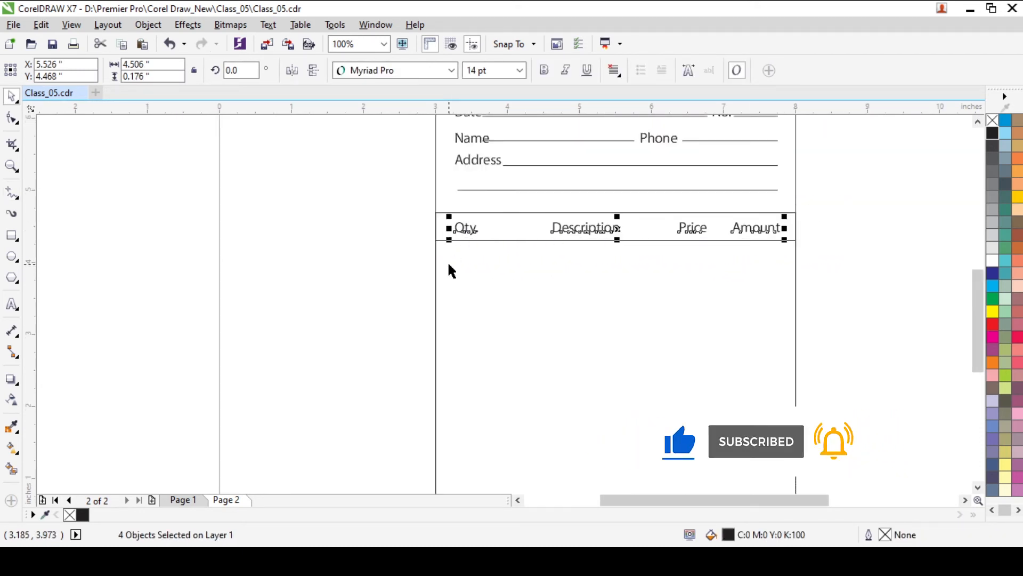
left_click(11, 193)
left_click_drag(391, 293, 926, 308)
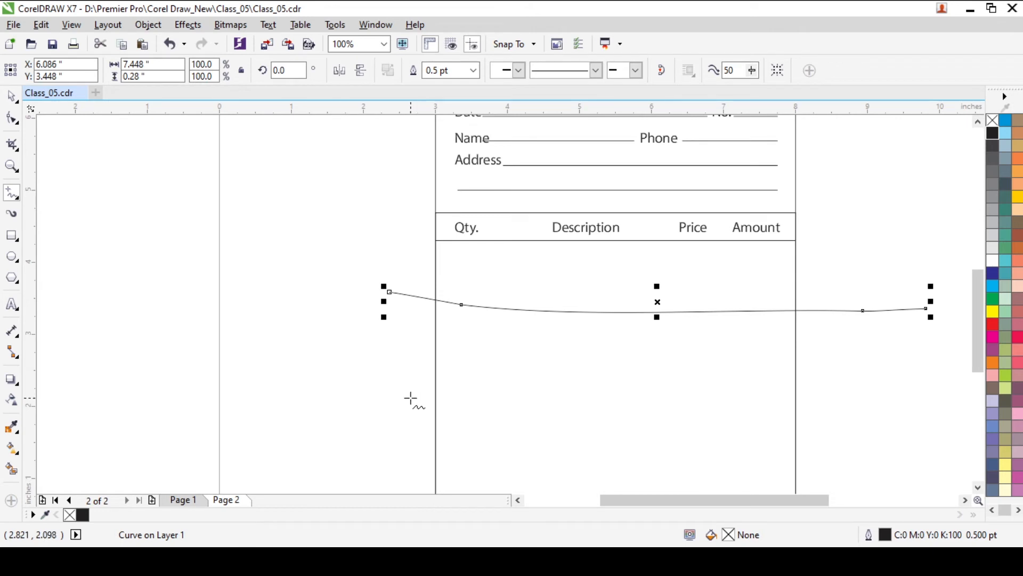
key("Delete")
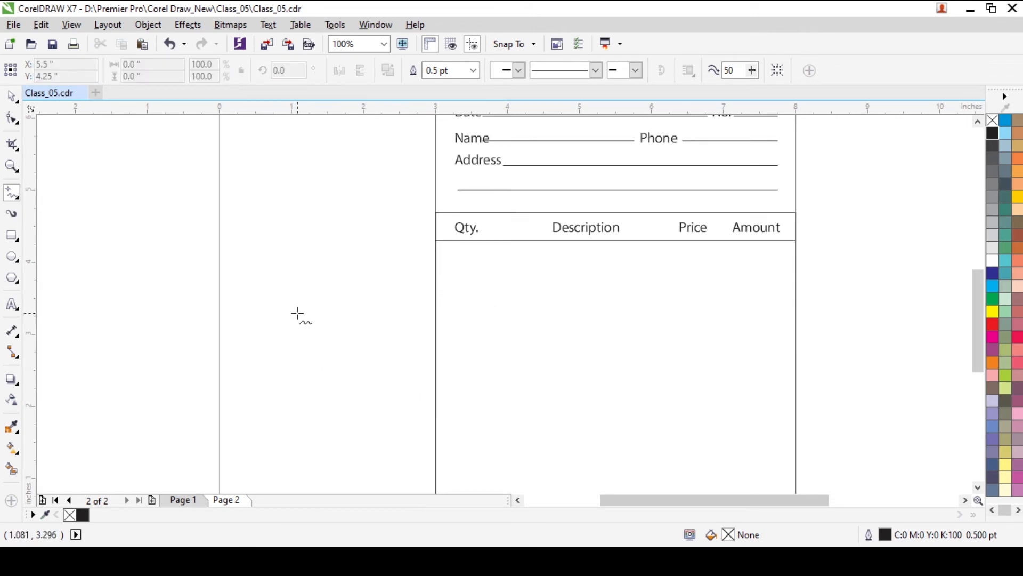
left_click(297, 313)
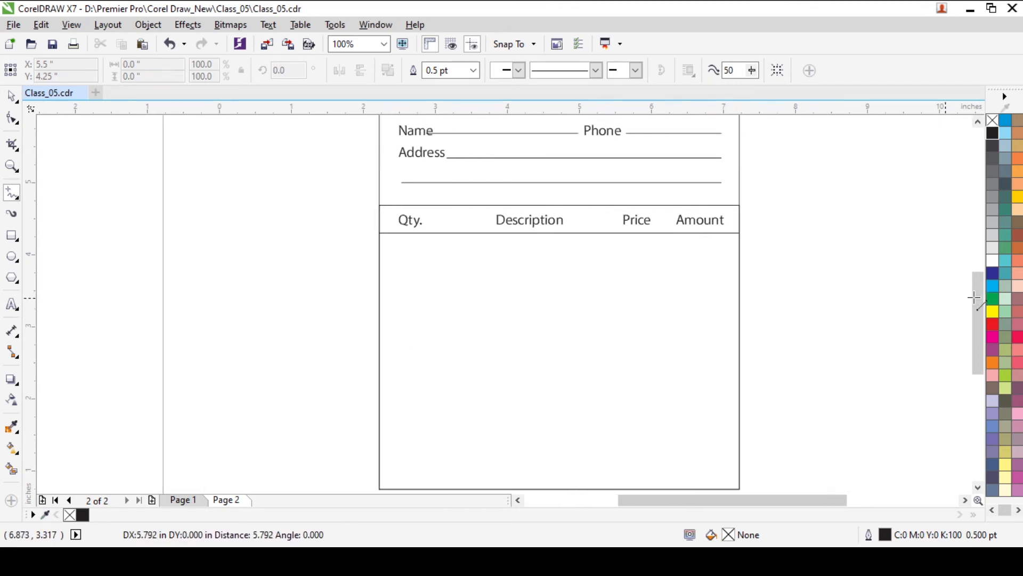
left_click(578, 325)
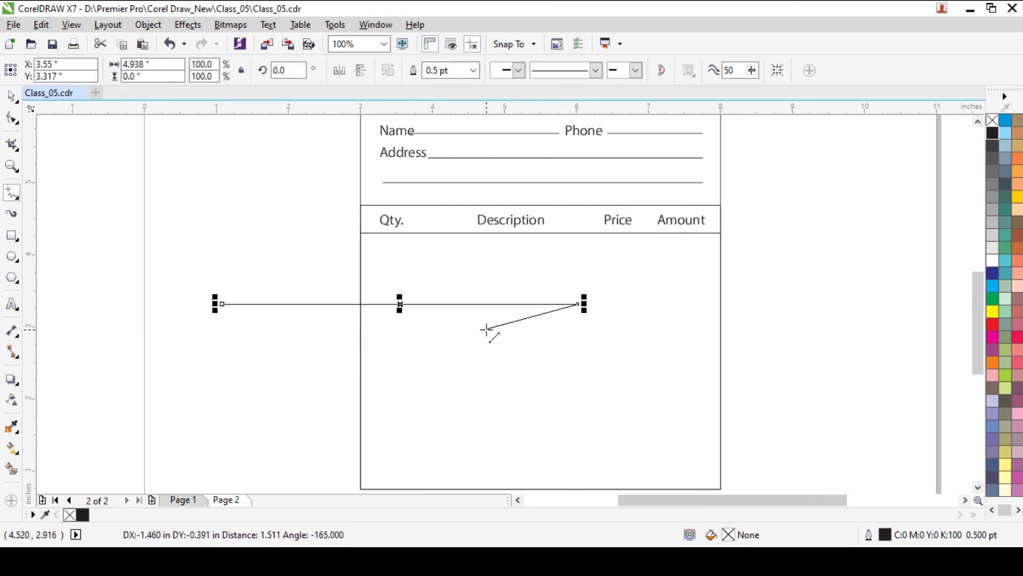
key("space")
key("Delete")
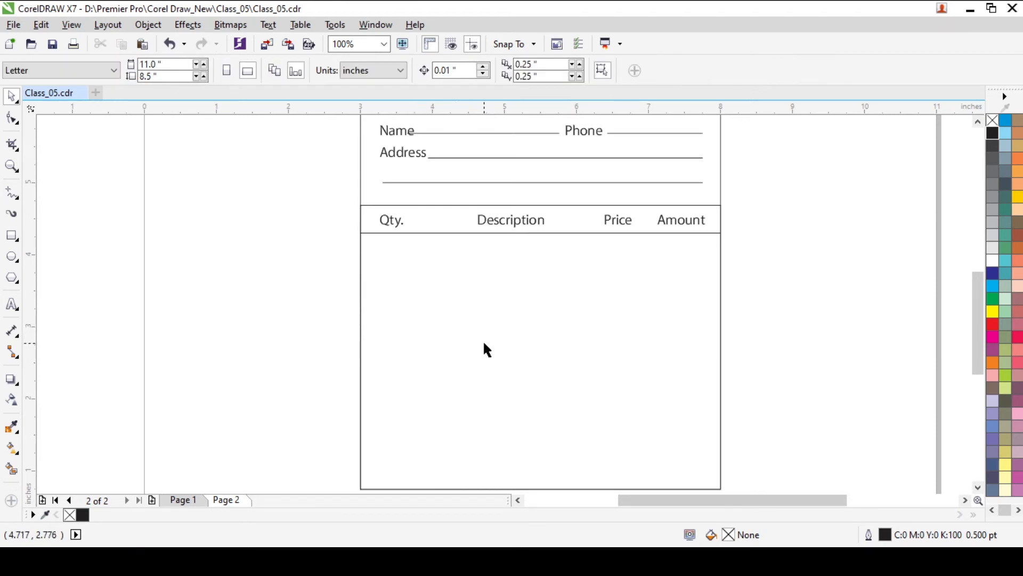
Copy the horizontal line under the column headings straight down to Y 1.671 inches.
left_click_drag(808, 196, 376, 270)
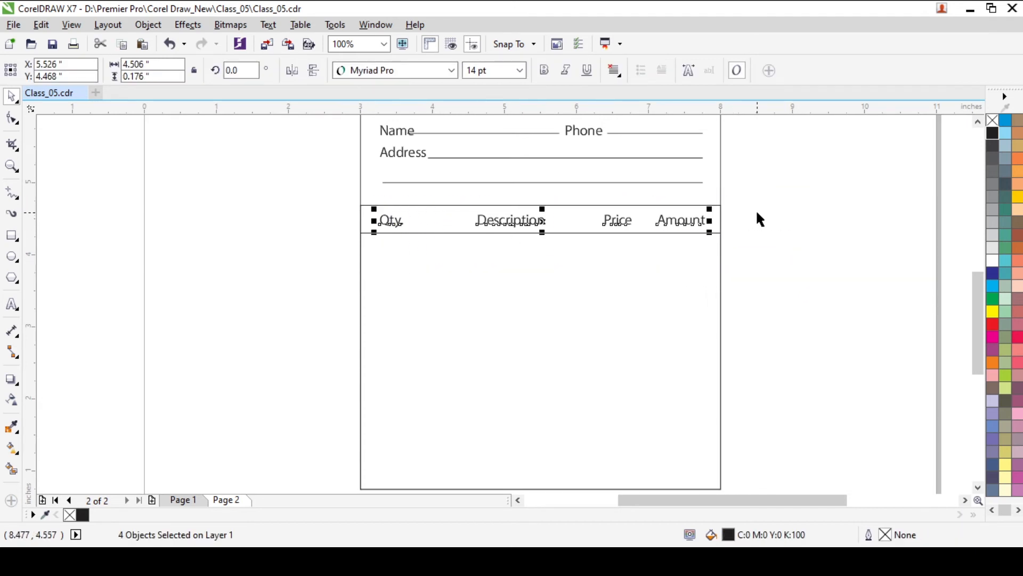
left_click_drag(778, 191, 384, 287)
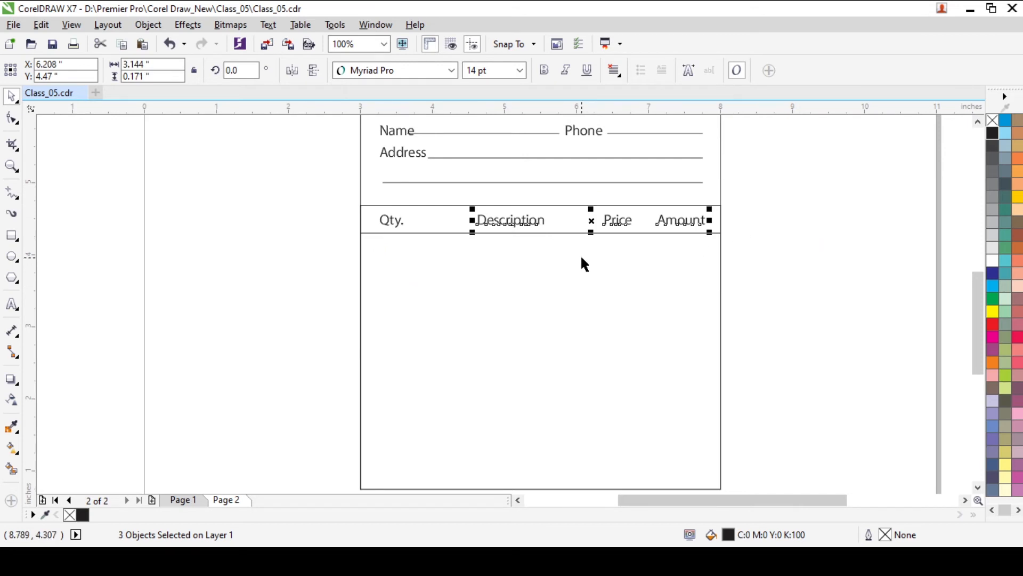
left_click(530, 239)
left_click(532, 234)
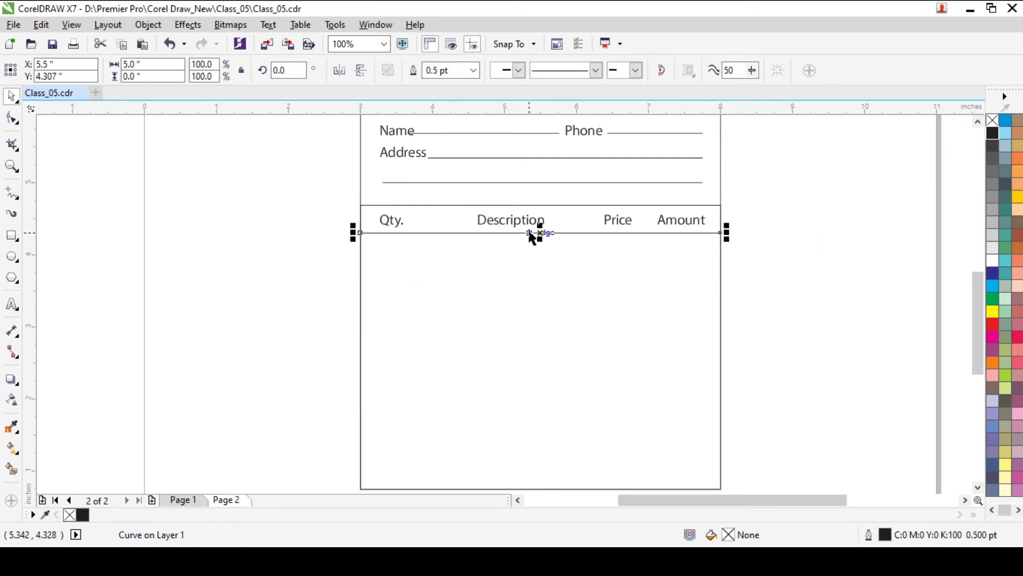
left_click_drag(541, 233, 556, 423)
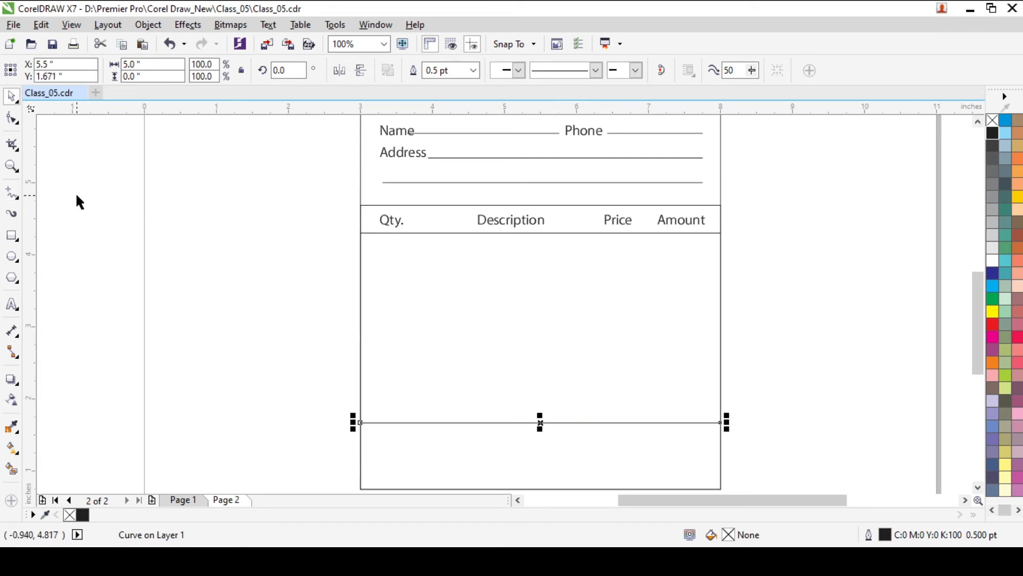
Draw a vertical line about 3.02 inches long between Qty. and Description, from the box's top edge to the lower horizontal line.
key("F5")
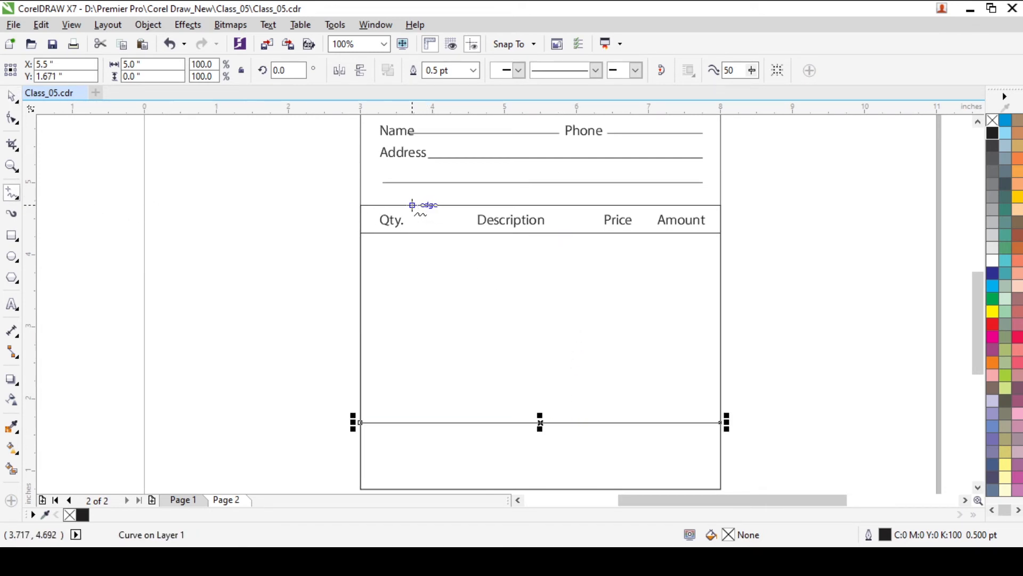
left_click(412, 204)
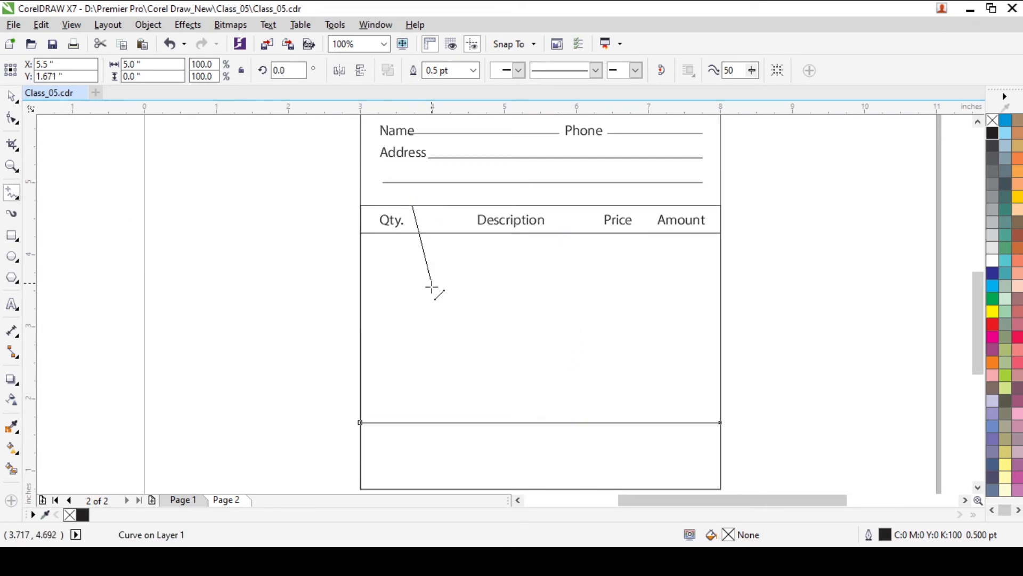
left_click(438, 422)
key("space")
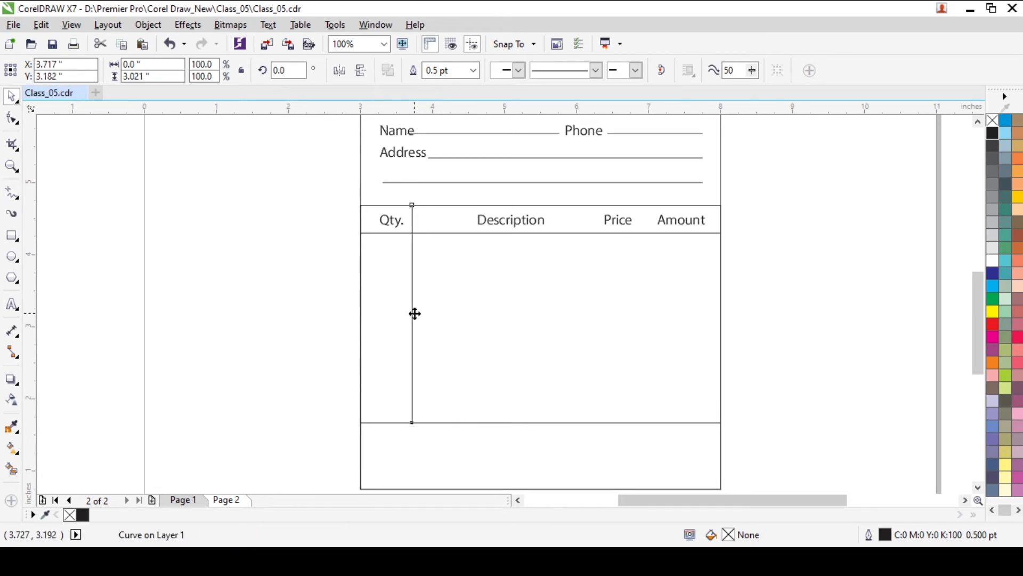
left_click_drag(414, 313, 642, 313)
key("ctrl+z")
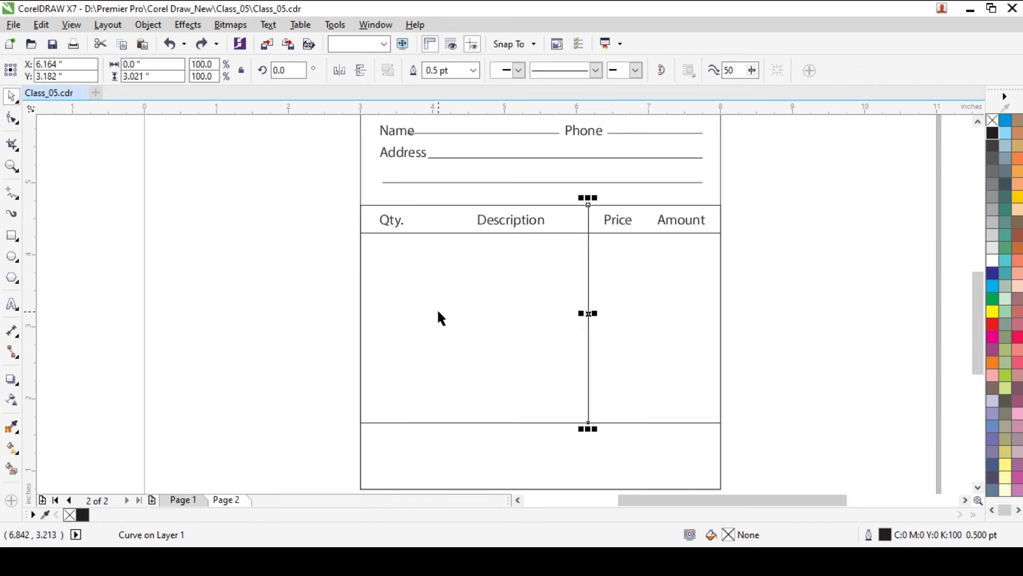
key("ctrl+z")
Copy the vertical line to both sides of the Price heading, the second at about X 7.008 inches, and centre the Price label between them.
left_click_drag(413, 313, 649, 319)
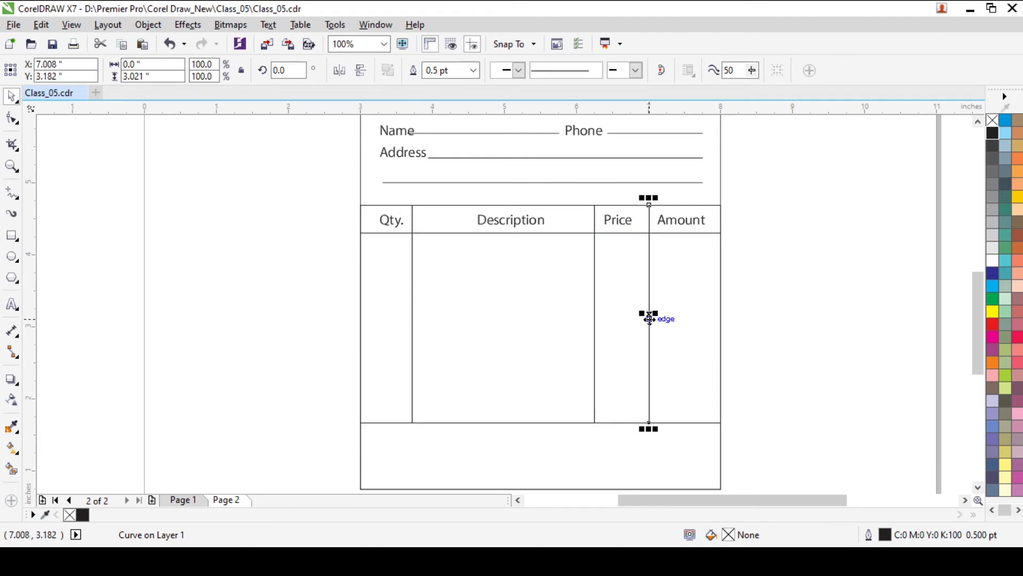
left_click(623, 224)
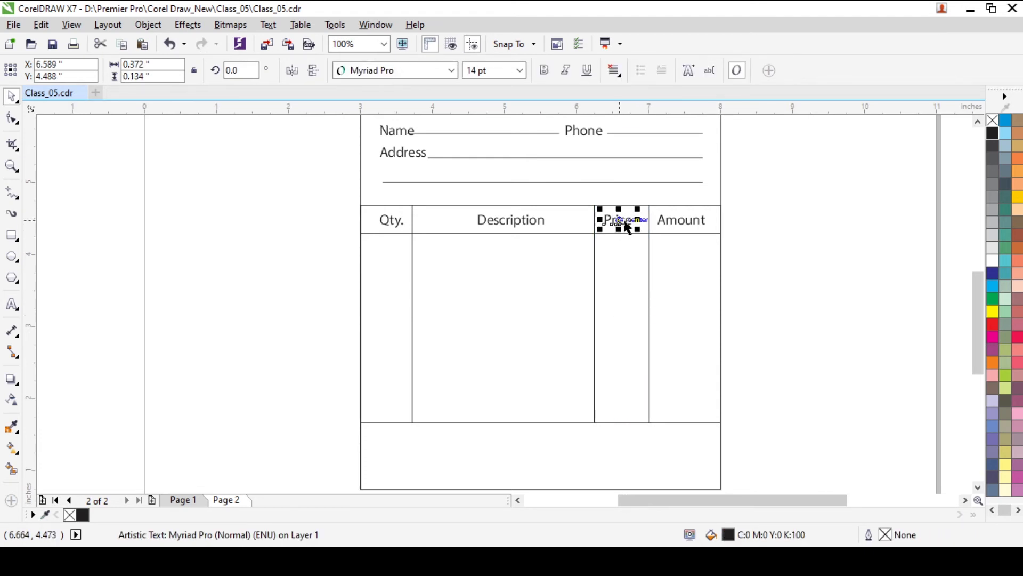
left_click_drag(629, 228, 623, 223)
Move the Qty. label left to X 3.35 inches and nudge its column divider left to X 3.577 inches.
left_click(684, 231)
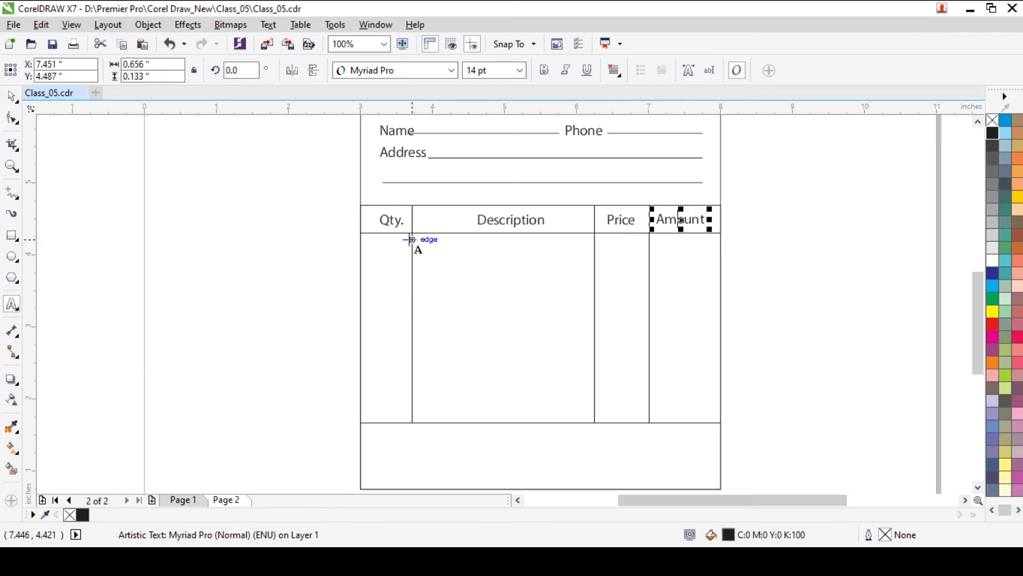
left_click(389, 221)
left_click_drag(391, 220, 386, 220)
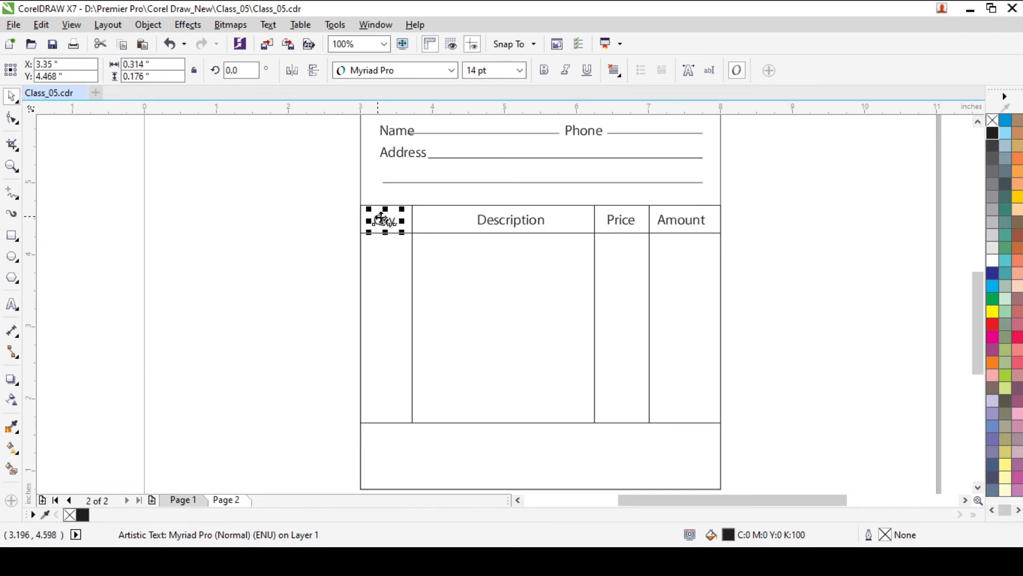
left_click(413, 215)
key("Left")
key("Left")
key("Left")
key("Left")
key("Left")
key("Left")
key("Left")
key("Left")
key("Left")
key("Left")
key("Left")
key("Left")
key("Left")
key("Left")
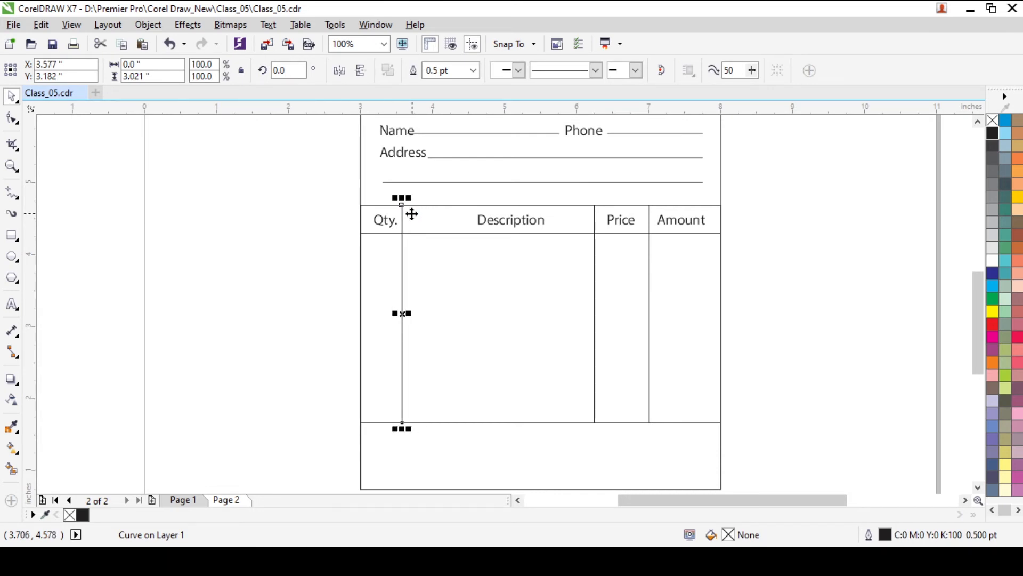
Nudge the Description heading left to X 4.95 inches to centre it in its column.
left_click(529, 223)
key("Left")
key("Left")
key("Left")
key("Left")
key("Left")
key("Left")
key("Left")
key("Left")
key("Left")
key("Left")
key("Left")
key("Left")
key("Left")
key("Left")
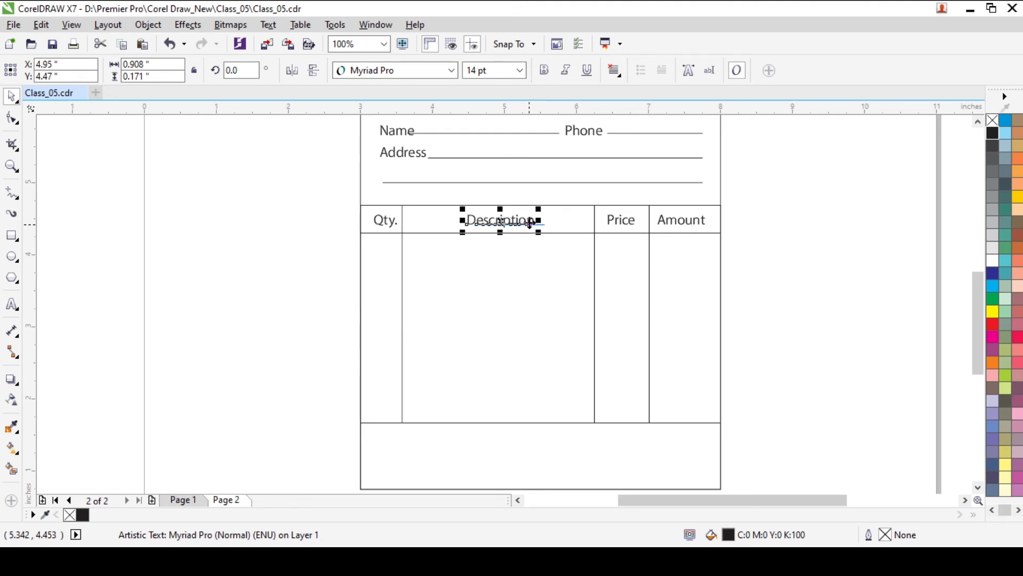
Copy the Price label straight down to the bottom of its column and change the text to "TOTAL".
left_click_drag(624, 225, 636, 412)
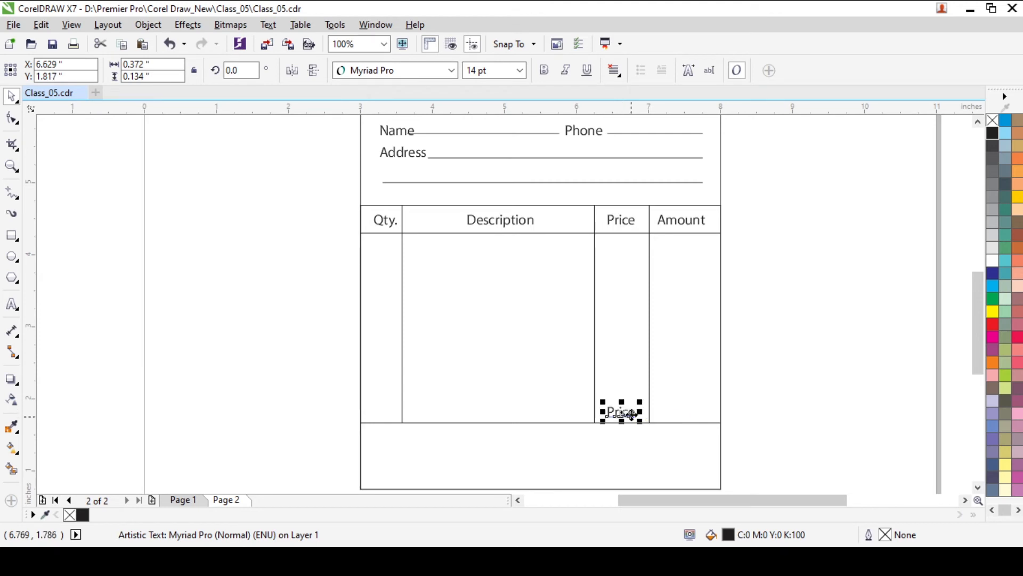
double_click(629, 411)
double_click(623, 413)
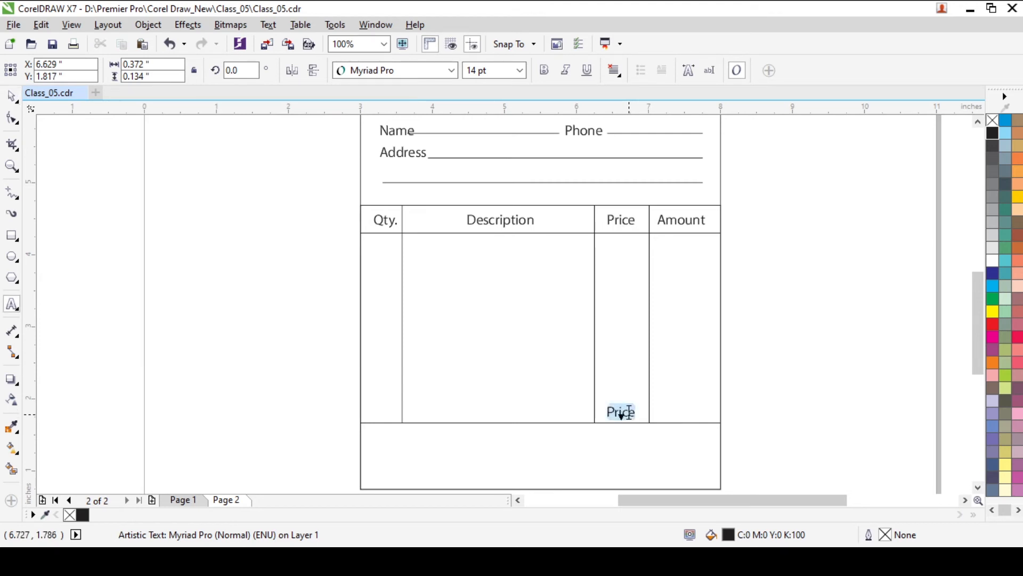
type("TOTAL")
Make the TOTAL label bold and move it left to X 6.619 inches, between the column lines.
double_click(629, 411)
left_click(544, 70)
left_click(13, 96)
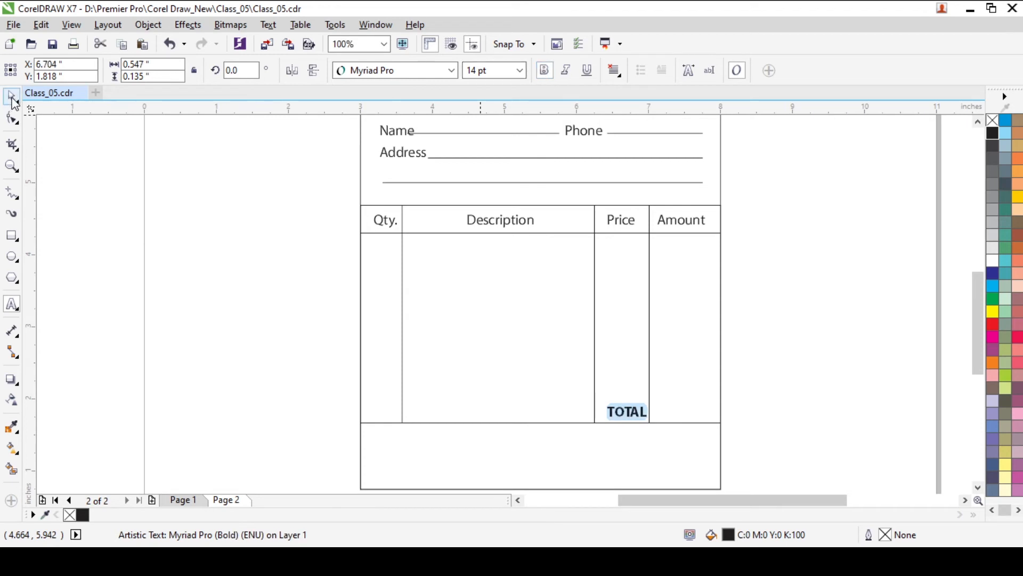
scroll(633, 413, "up", 3)
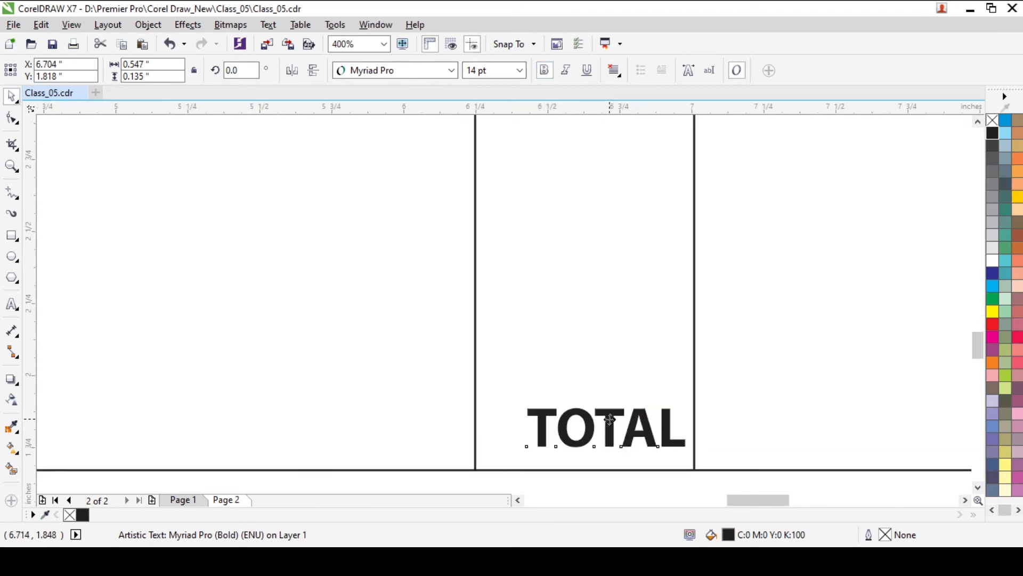
left_click_drag(628, 420, 604, 422)
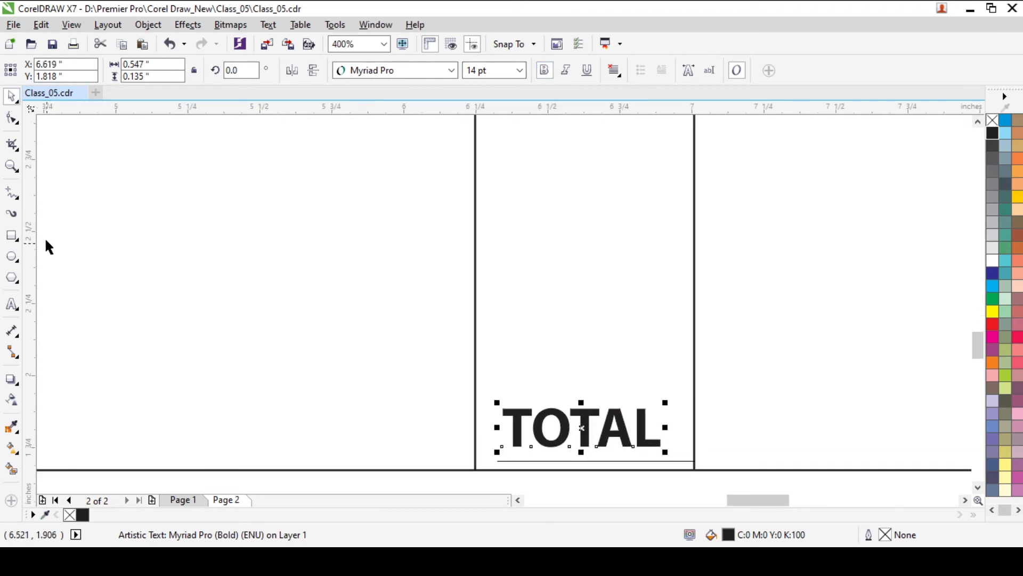
Draw a horizontal line just above TOTAL across the Price column and stretch it to the box's right edge, about 1.752 inches long.
left_click(12, 193)
left_click(475, 390)
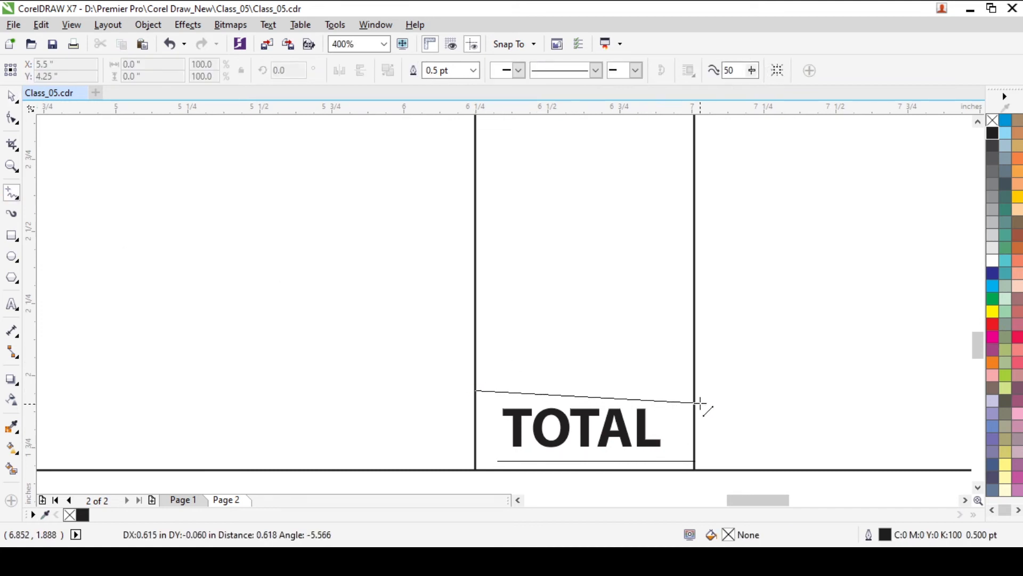
left_click(694, 390)
key("space")
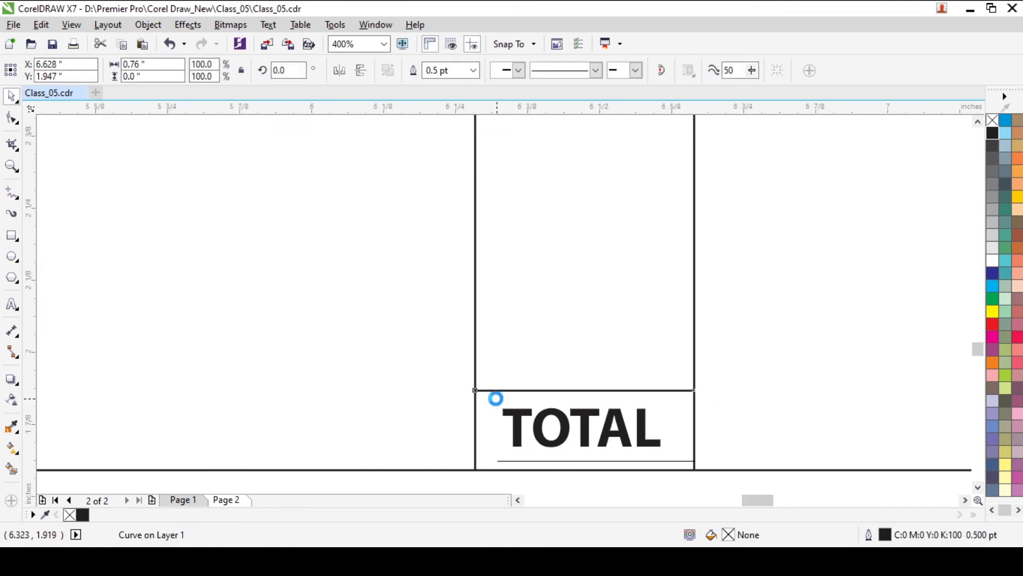
scroll(730, 366, "down", 4)
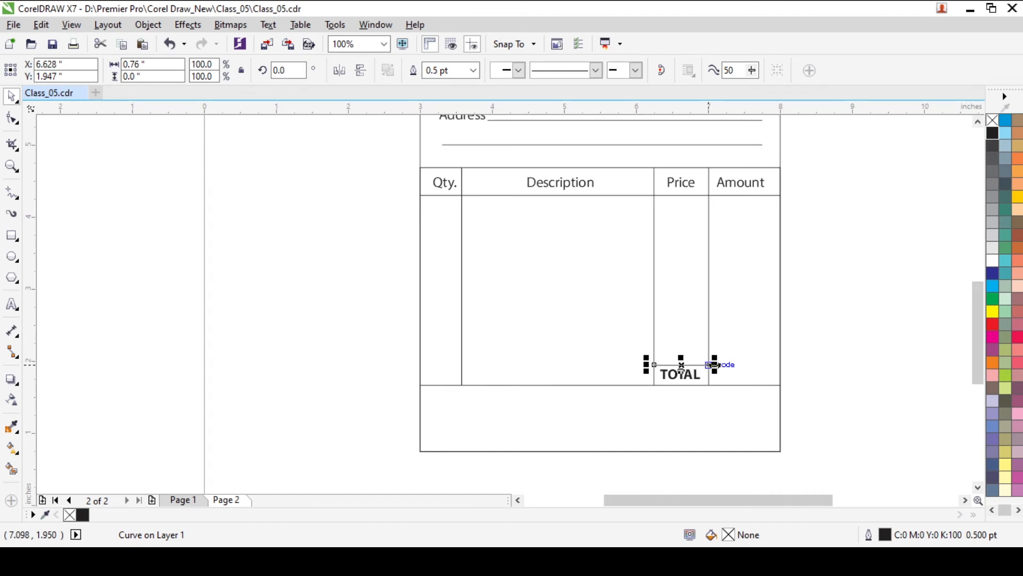
left_click_drag(714, 365, 787, 380)
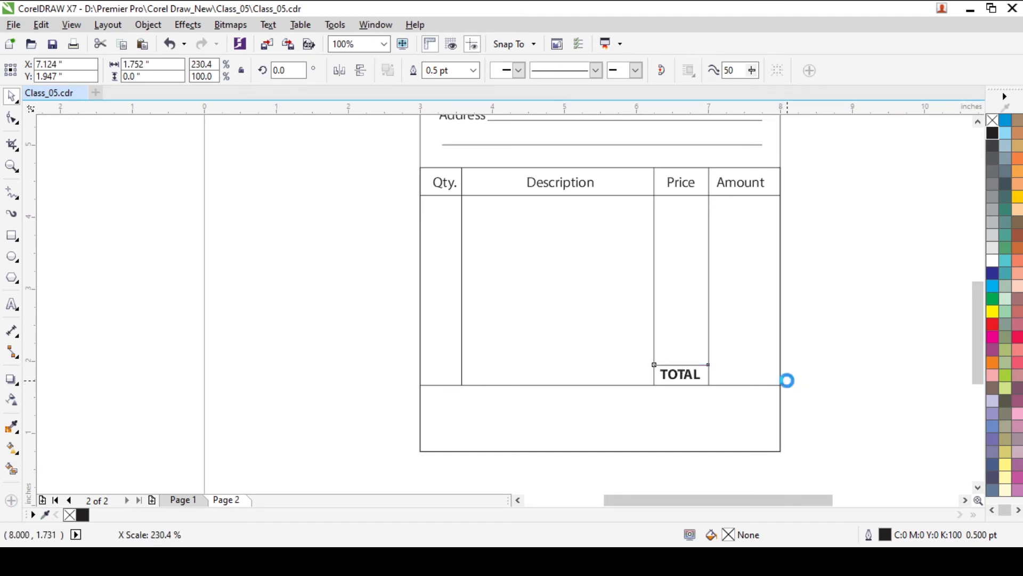
scroll(788, 373, "up", 3)
scroll(799, 372, "down", 3)
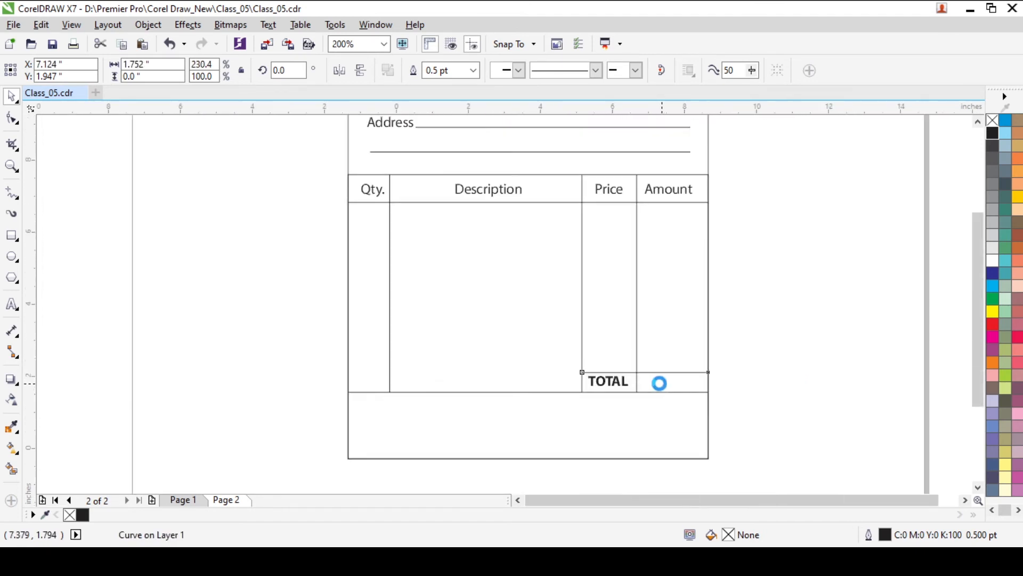
Copy the TOTAL label into the empty strip below the table and change the text to "Auth. Sign".
scroll(655, 410, "up", 2)
left_click(584, 303)
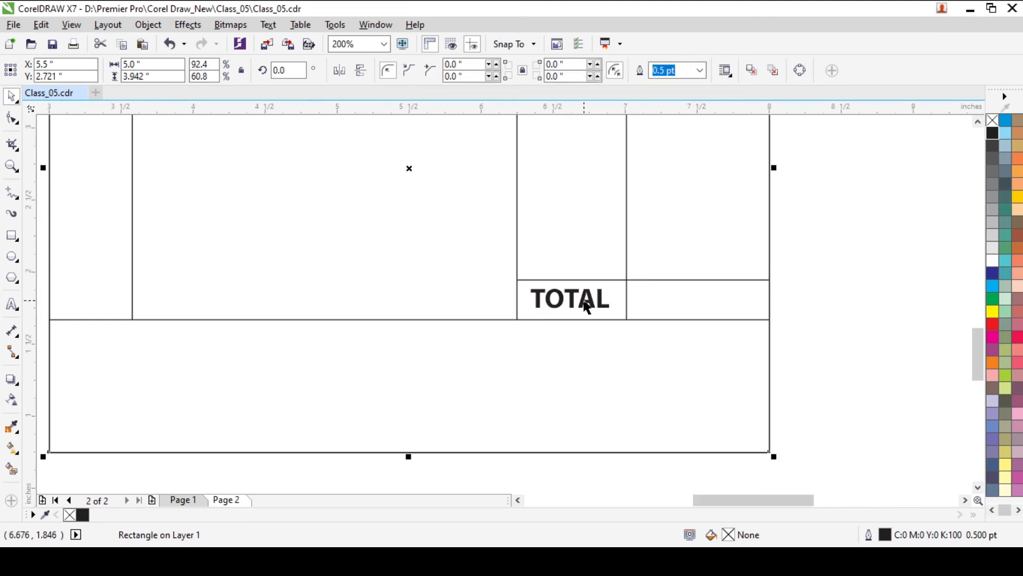
left_click(571, 299)
left_click_drag(570, 299, 637, 415)
right_click(637, 414)
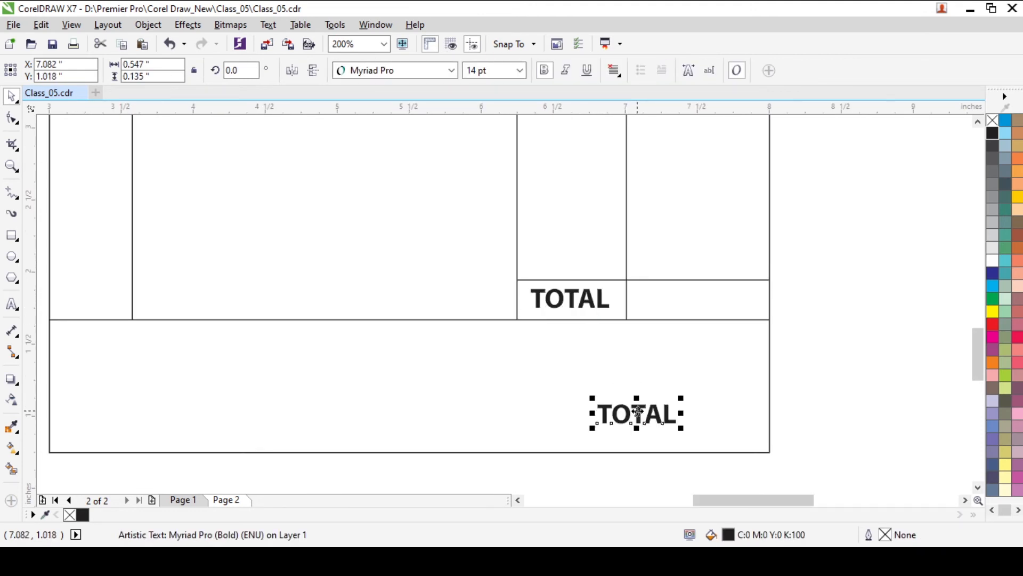
double_click(635, 413)
key("ctrl+a")
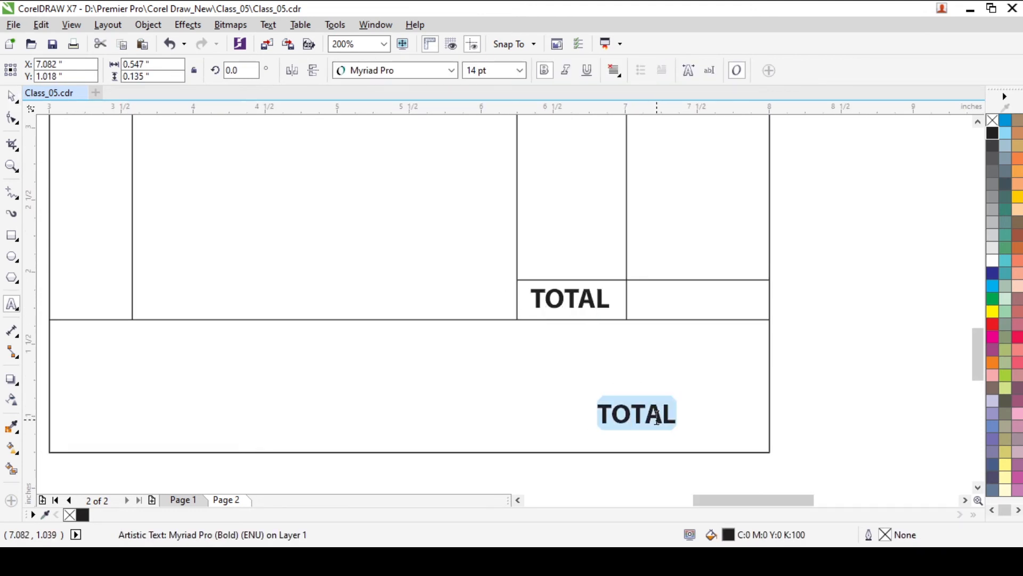
type("Auth. ")
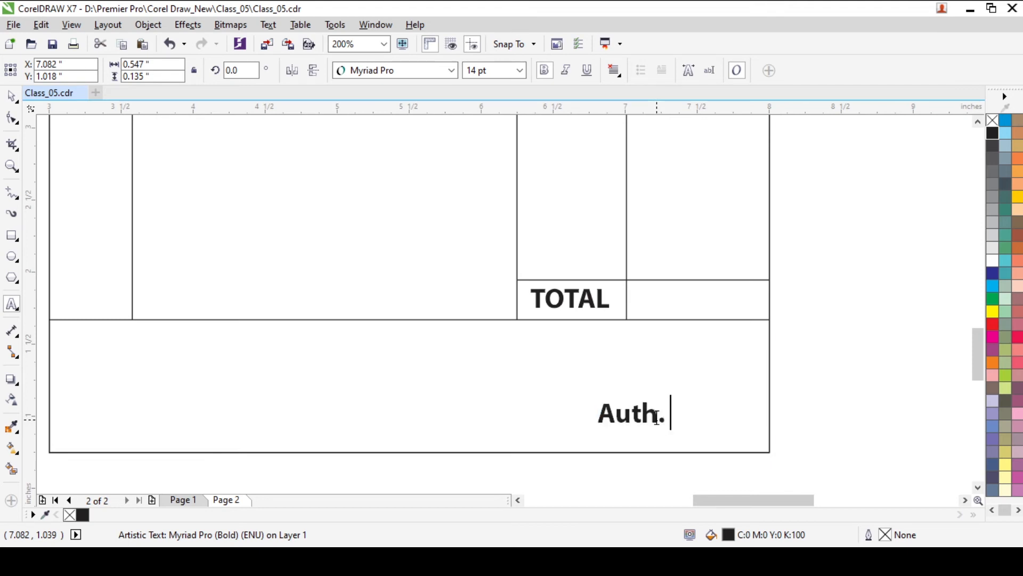
type("Sign")
key("ctrl+space")
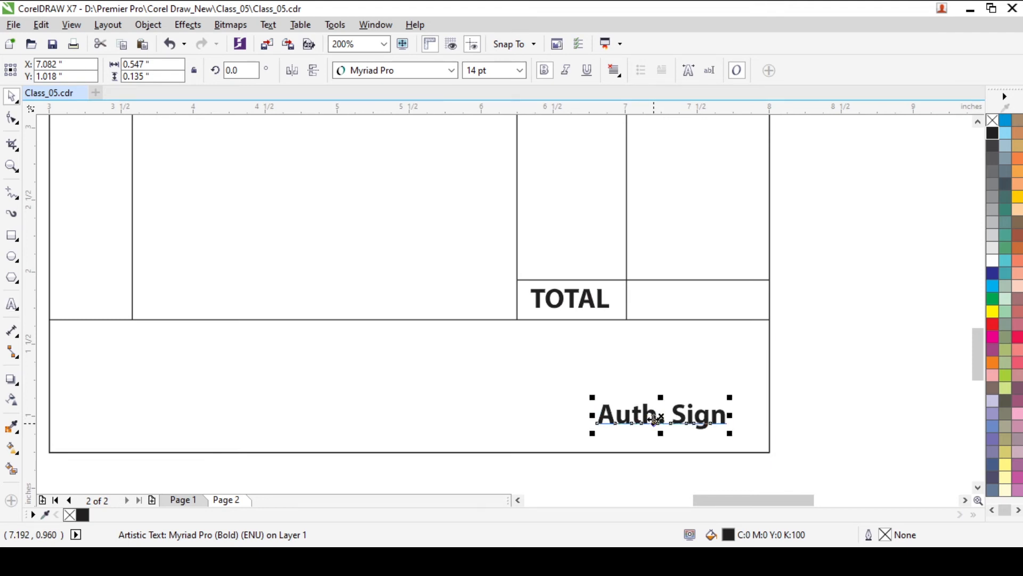
Set the Auth. Sign label to 12 pt and move it left to X 7.02 inches.
left_click(487, 71)
key("Return")
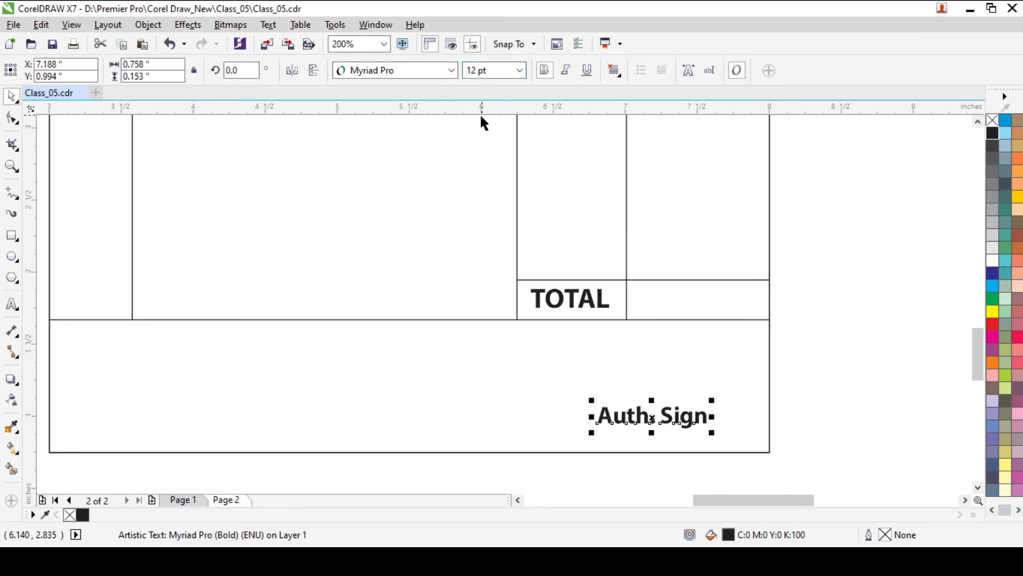
left_click_drag(652, 420, 628, 420)
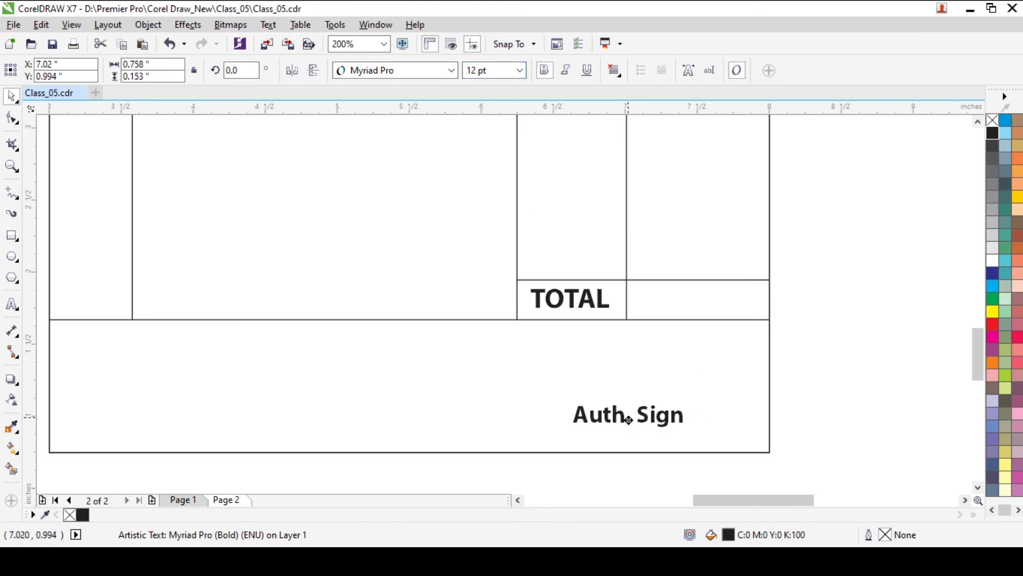
Draw a straight horizontal line about 1.82 inches long above Auth. Sign and align the line and label on their vertical centres.
left_click(12, 195)
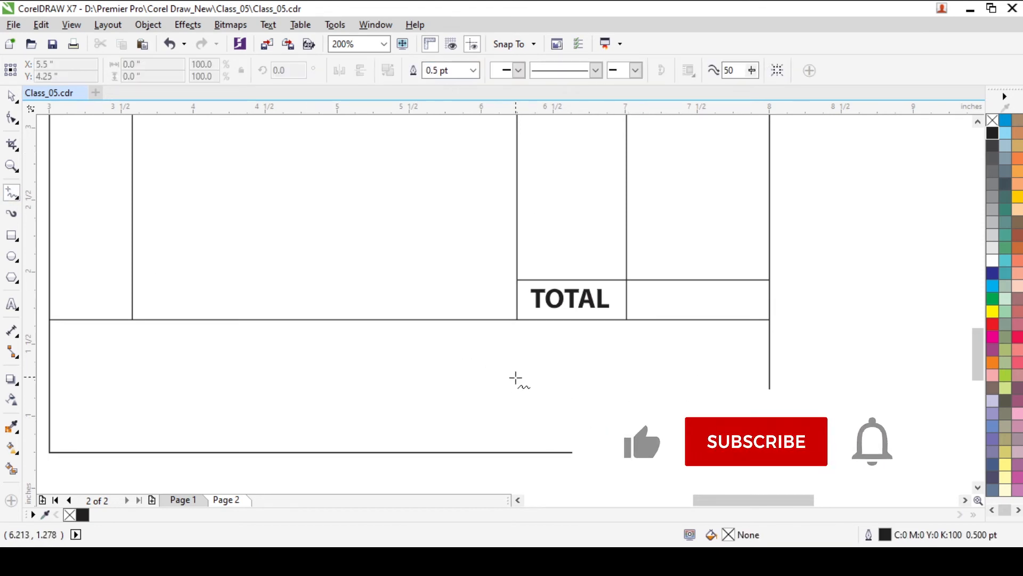
left_click(484, 389)
left_click(746, 399, "ctrl")
key("space")
left_click(614, 419, "shift")
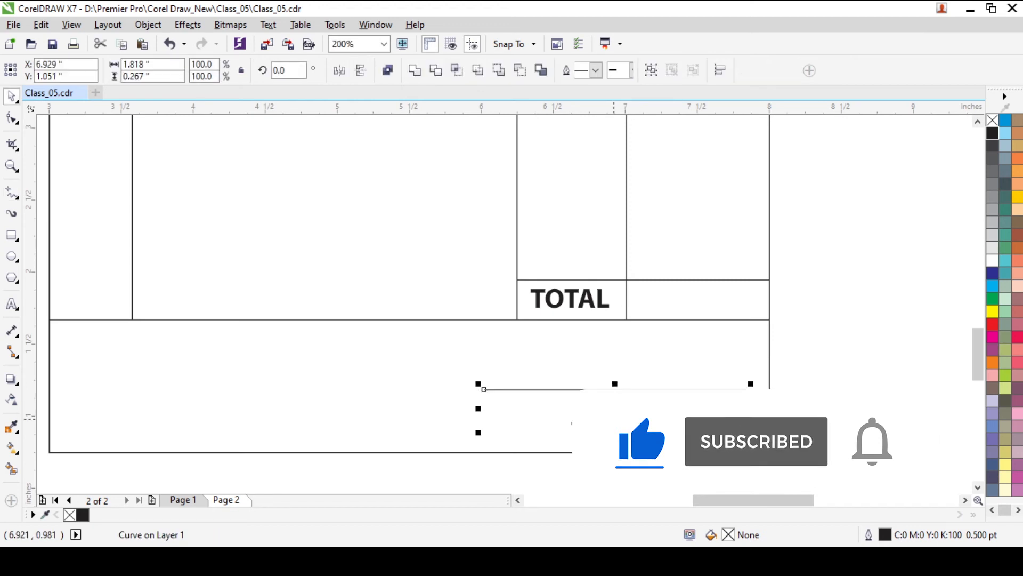
key("c")
Nudge the signature line and the Auth. Sign label together to X 7.0 inches.
left_click_drag(848, 374, 449, 441)
key("Left")
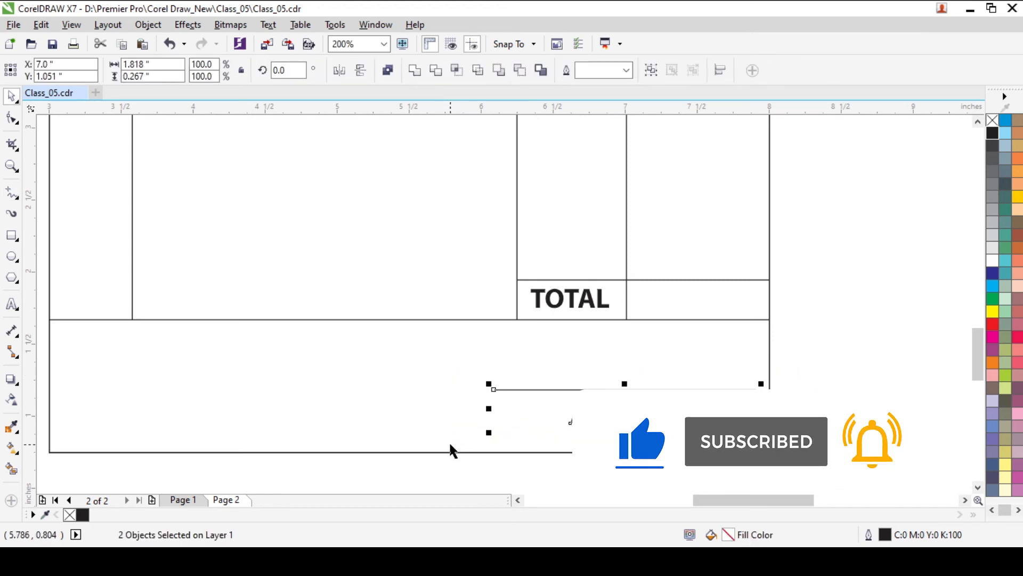
left_click(834, 372)
Copy the Auth. Sign label to the footer's upper-left corner, set it to 8 pt and change the text to "Terms & Conditions.".
left_click(659, 422)
left_click_drag(637, 420, 145, 351)
double_click(131, 347)
key("ctrl+a")
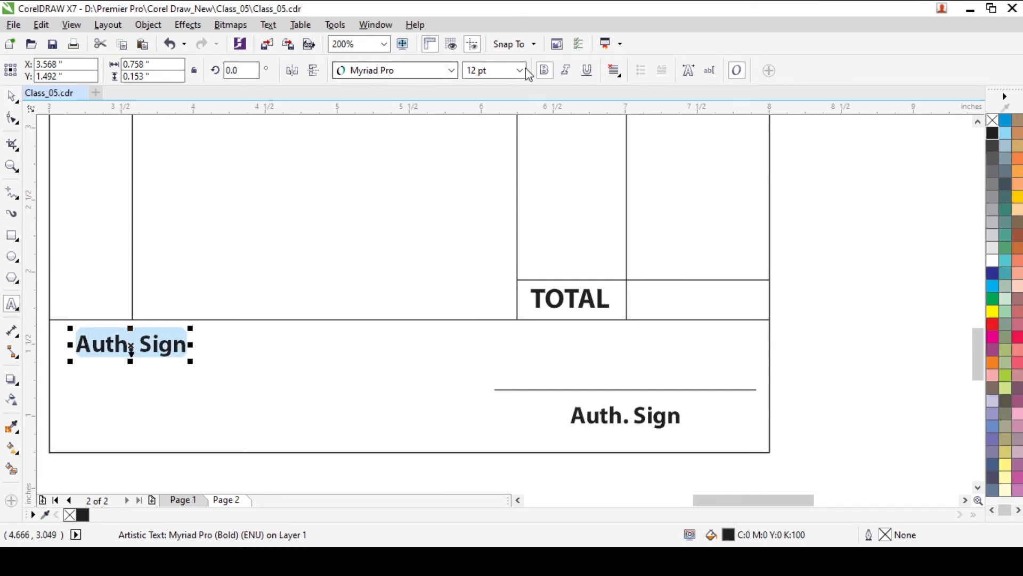
left_click_drag(498, 72, 426, 94)
key("Return")
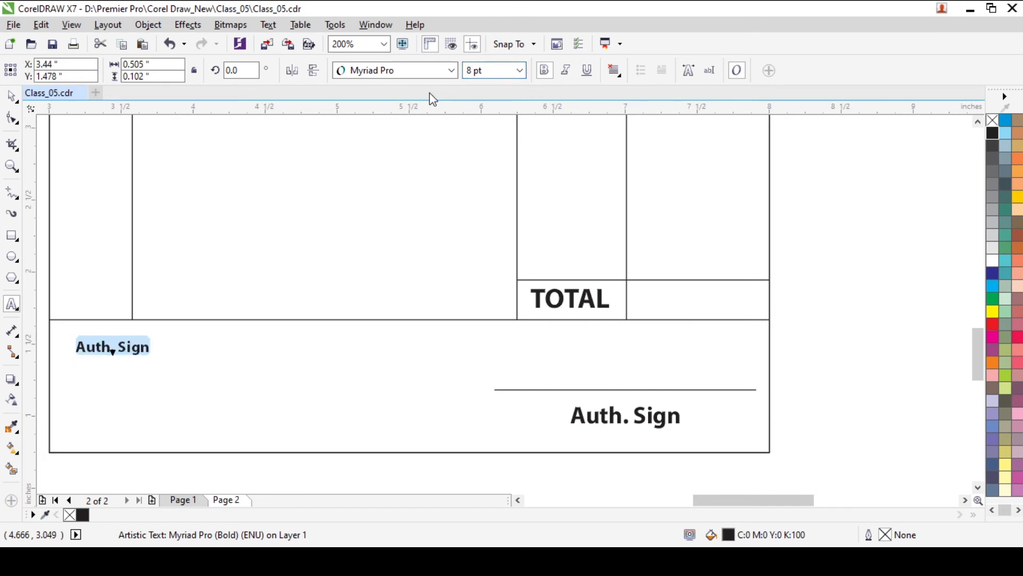
type("Terms & Conditions.")
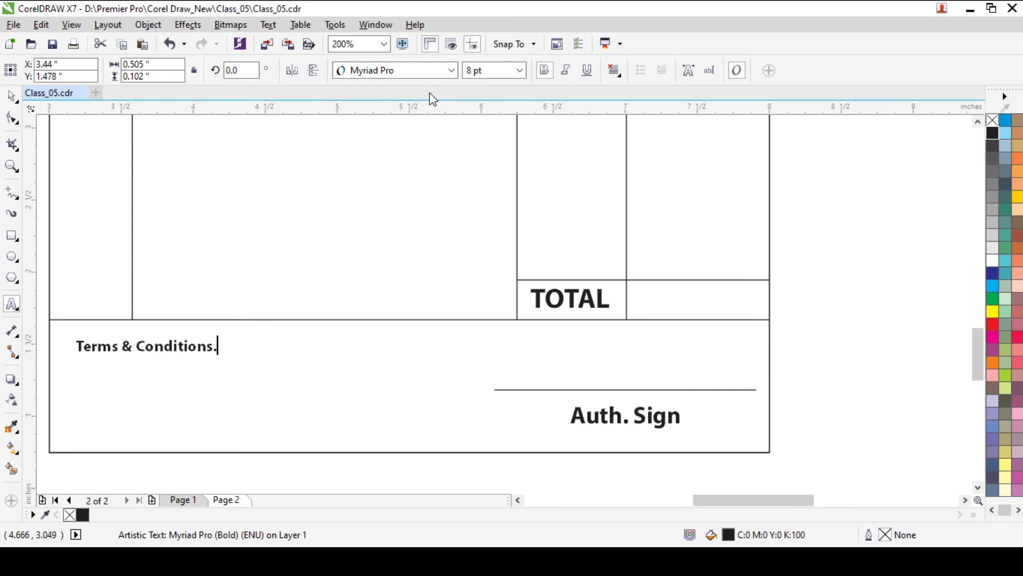
key("ctrl+space")
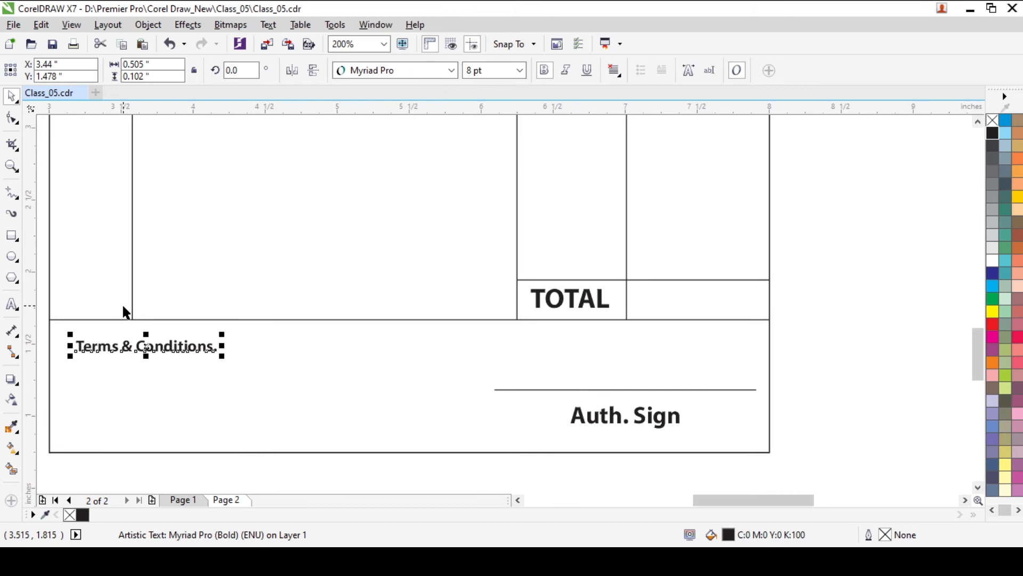
Copy the Terms & Conditions heading directly below itself and remove the bold from the copy.
left_click_drag(144, 350, 143, 369)
left_click(136, 350)
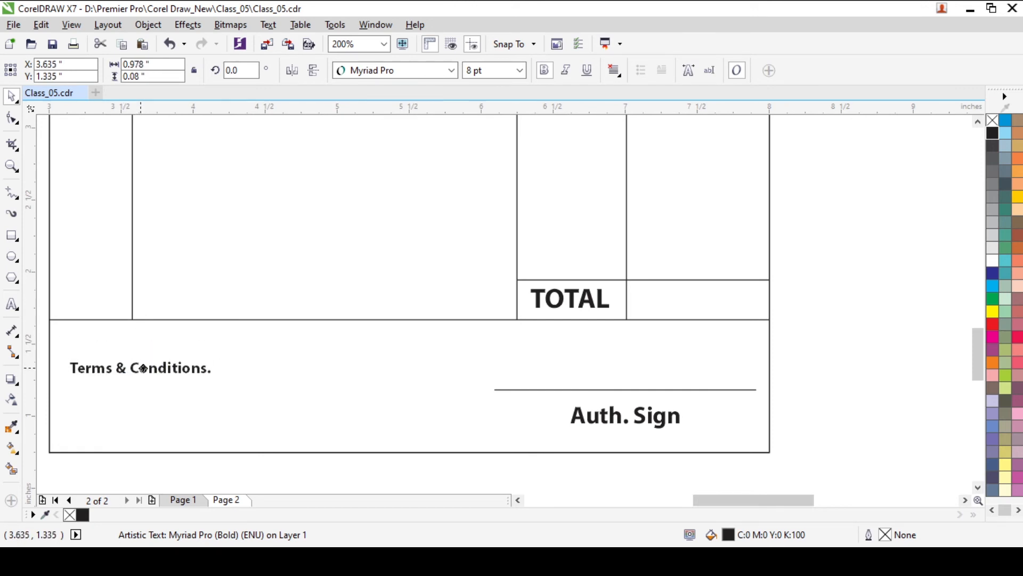
double_click(168, 369)
key("ctrl+a")
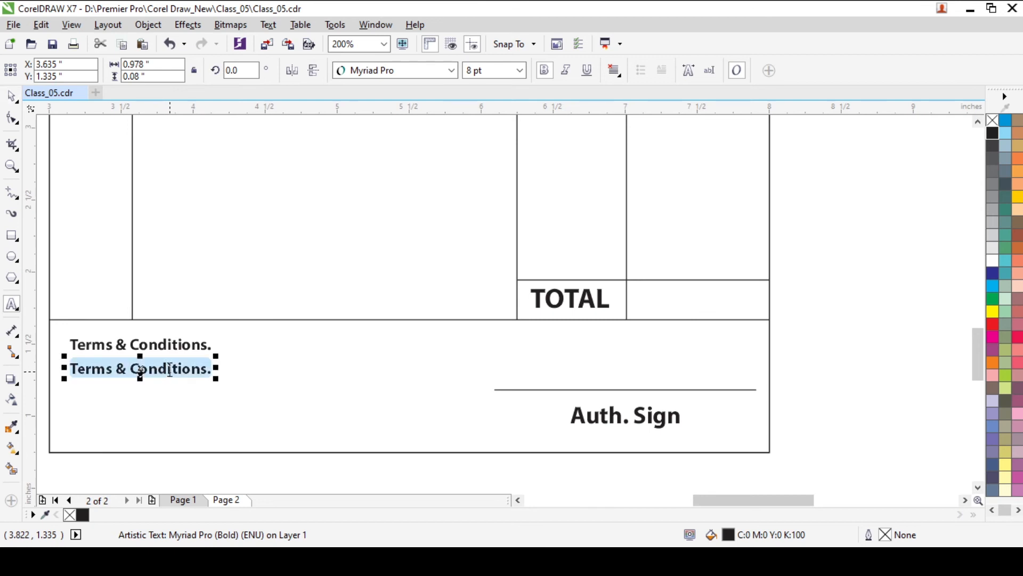
key("ctrl+b")
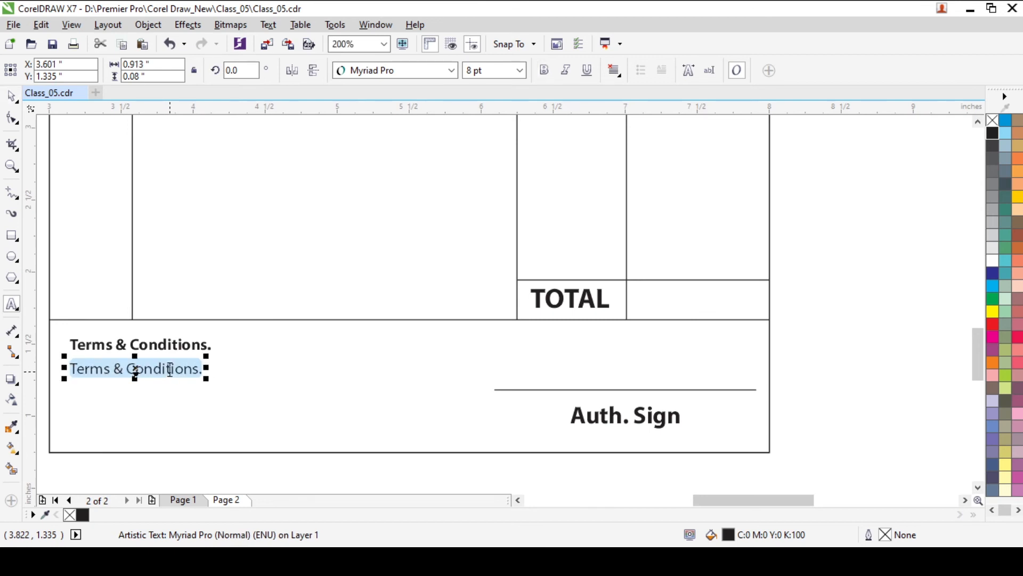
Extend the non-bold terms line with three more repetitions of "Terms & Conditions".
key("Right")
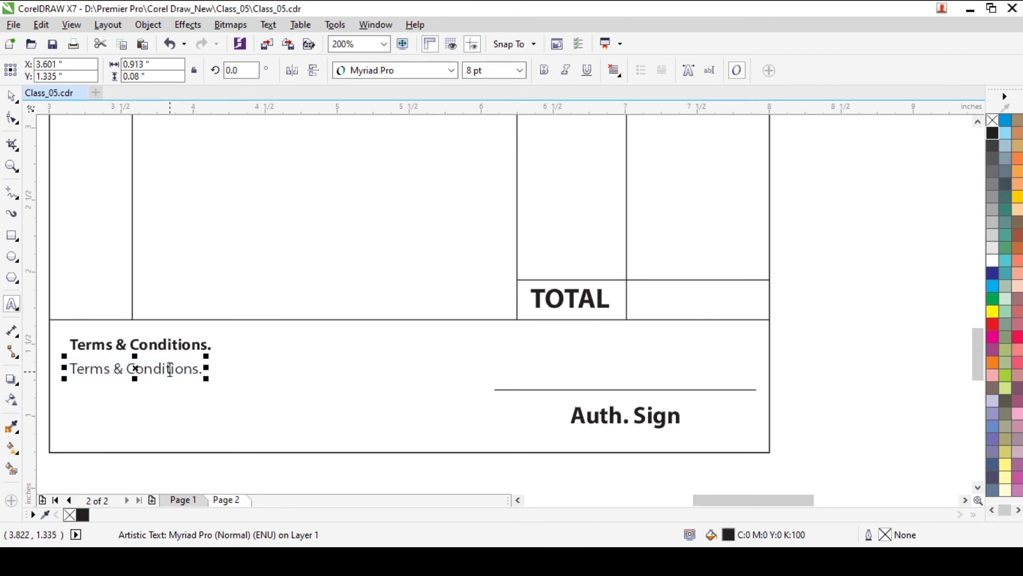
key("ctrl+v")
key("ctrl+v")
key("ctrl+v")
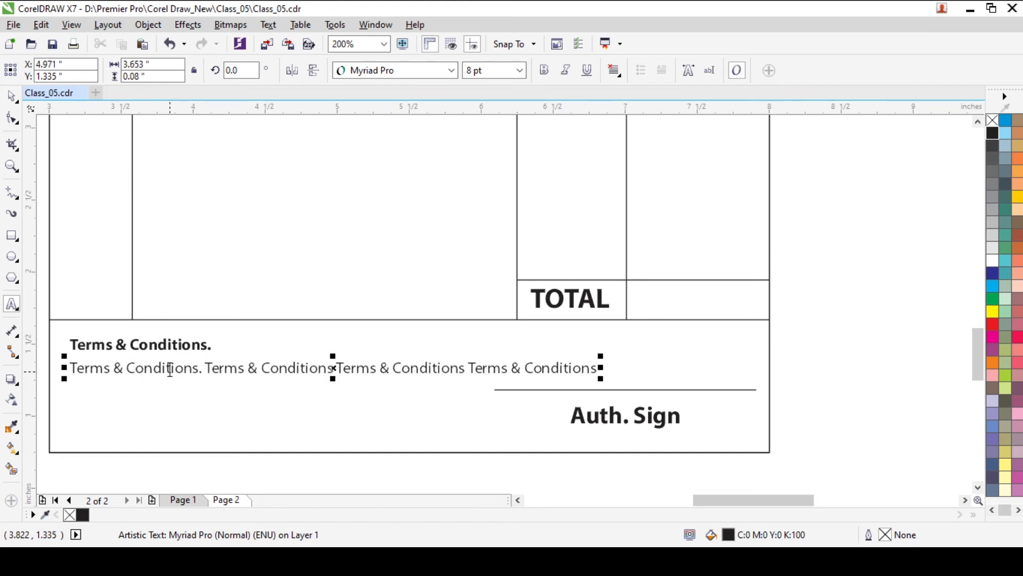
Break the repeated terms text into two lines with two "Terms & Conditions" phrases on each.
key("ctrl+a")
left_click(471, 368)
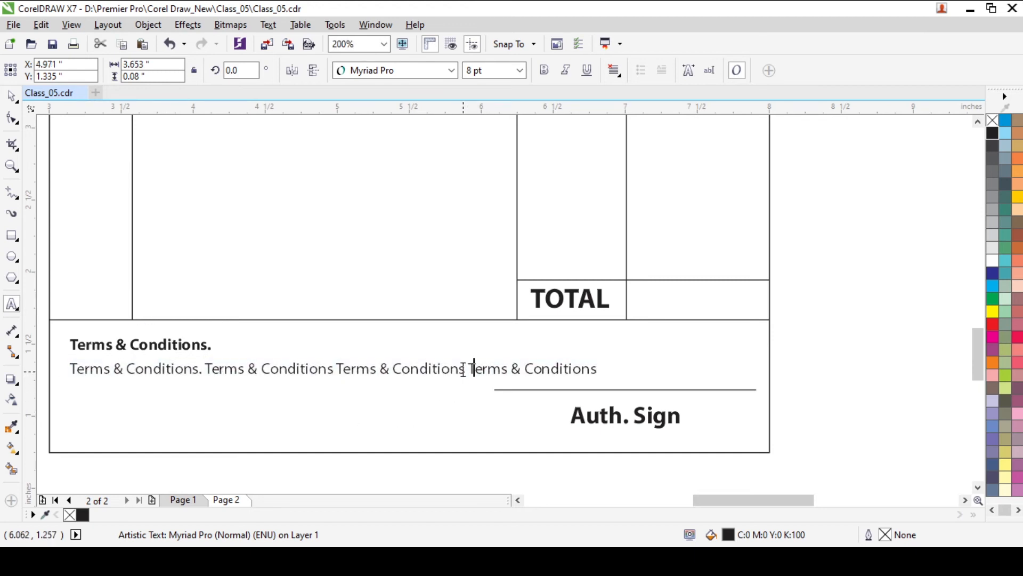
key("Return")
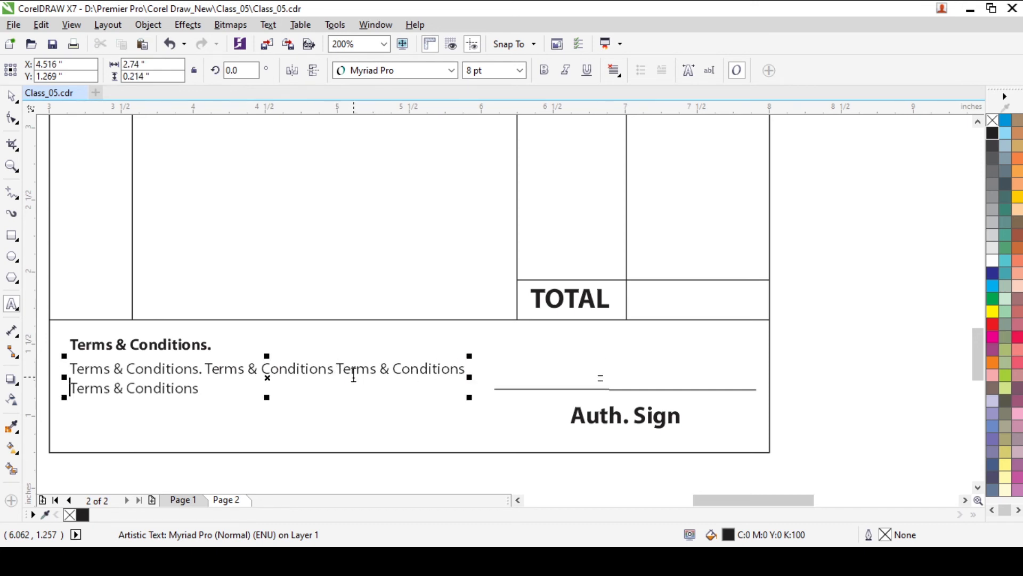
left_click(336, 366)
key("Return")
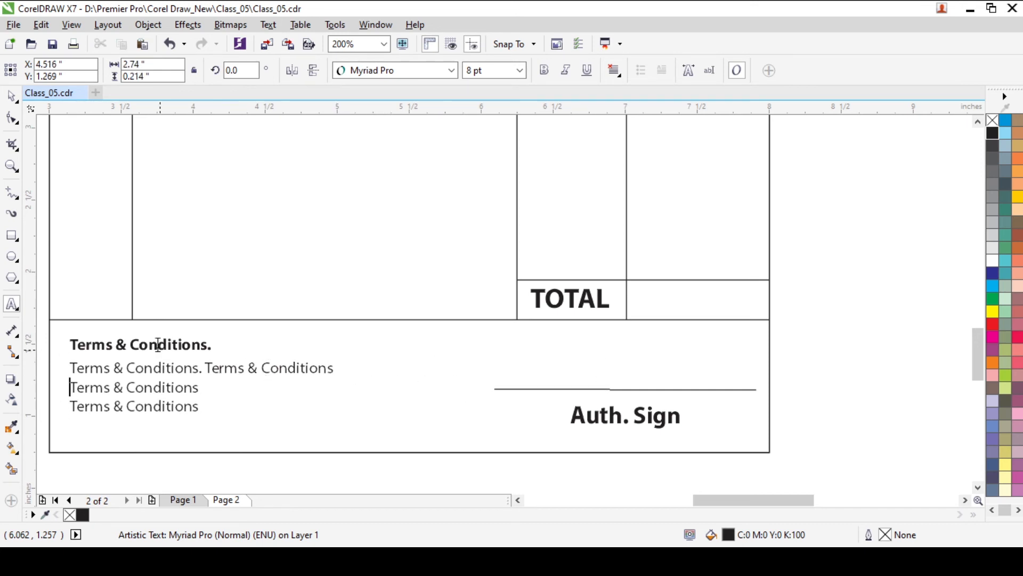
left_click(69, 402)
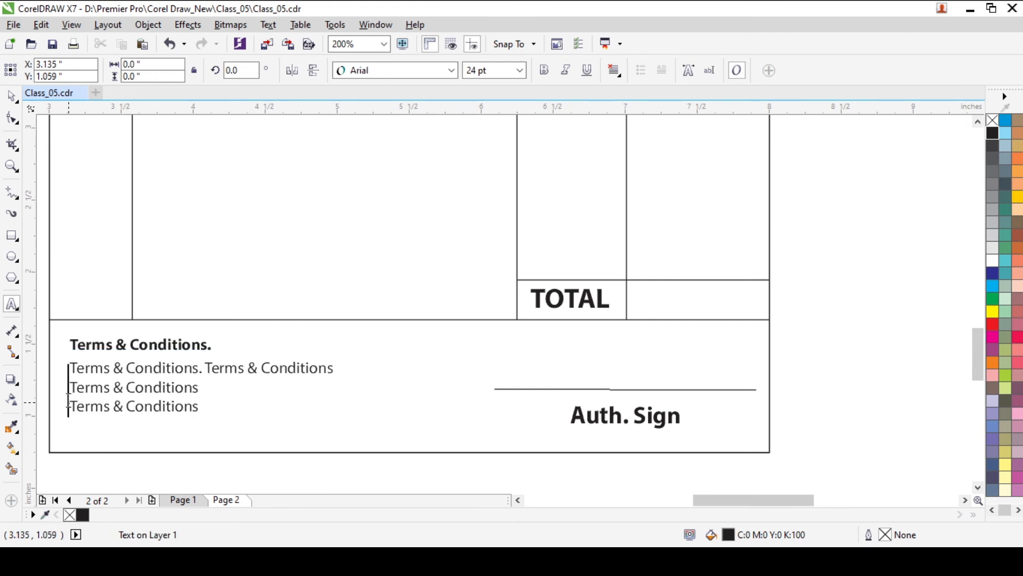
left_click(103, 407)
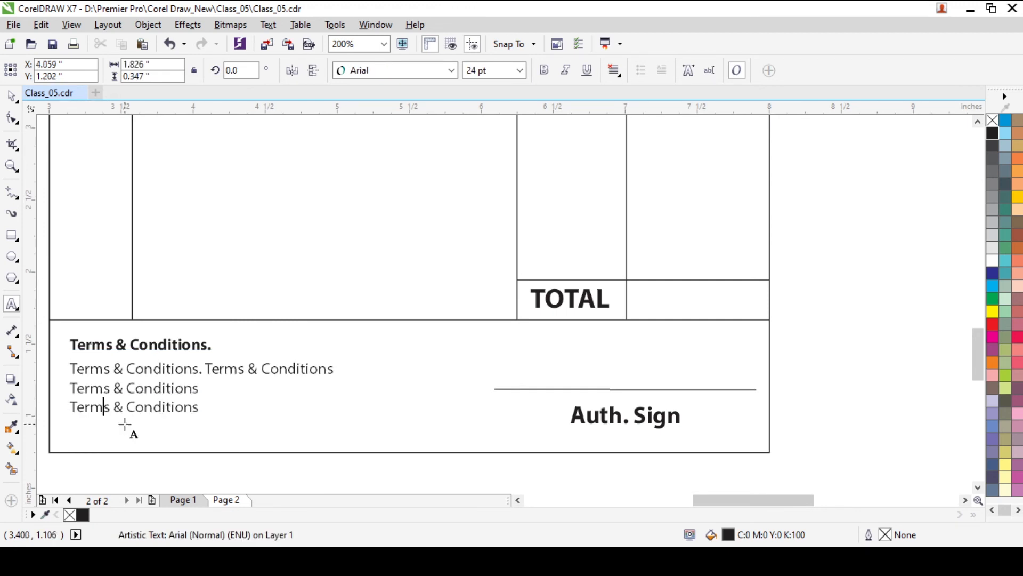
left_click(71, 406)
key("BackSpace")
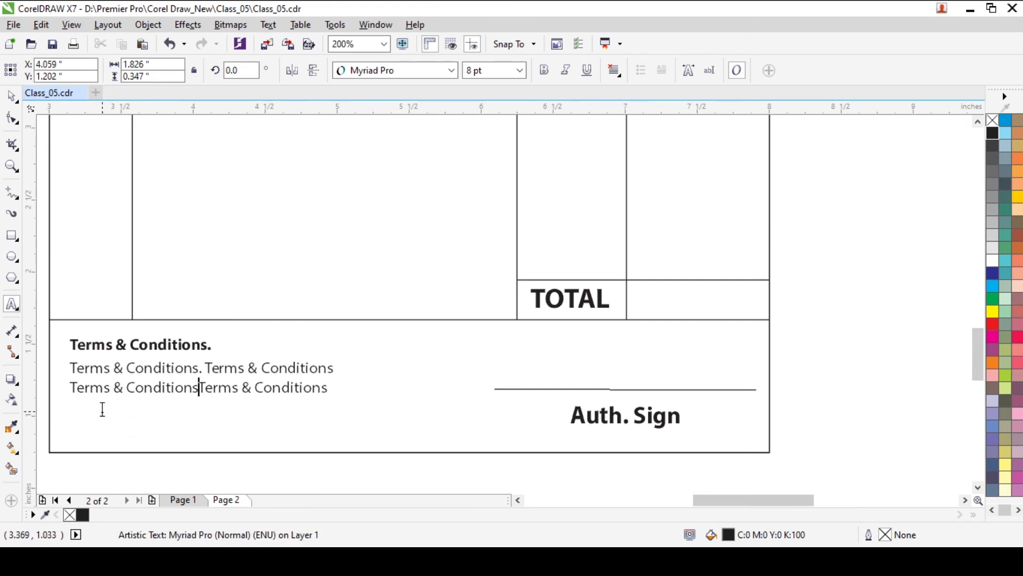
Nudge the Terms & Conditions heading and the text below it down together to Y 1.341 inches.
key("ctrl+space")
left_click(168, 349, "shift")
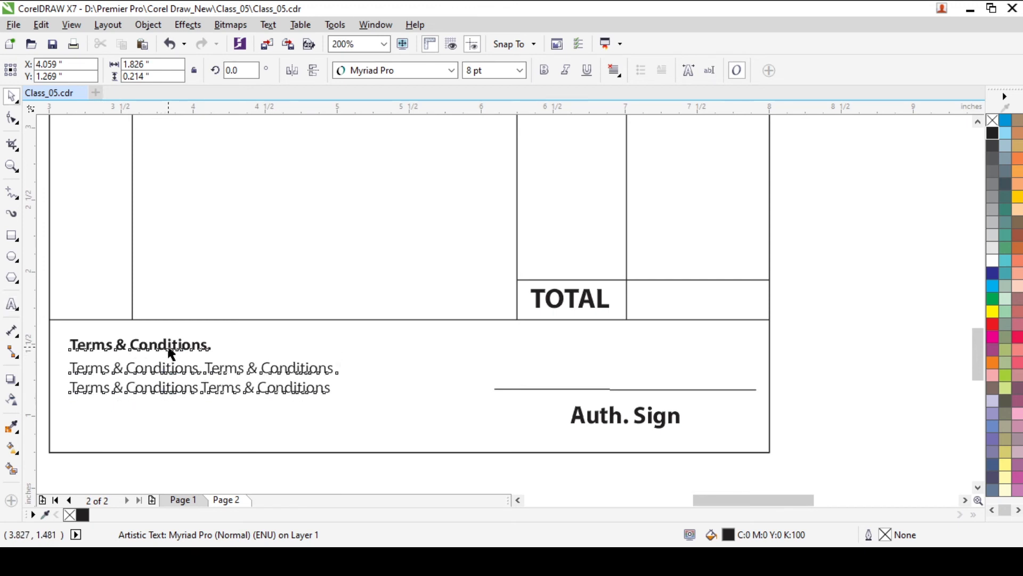
key("Down")
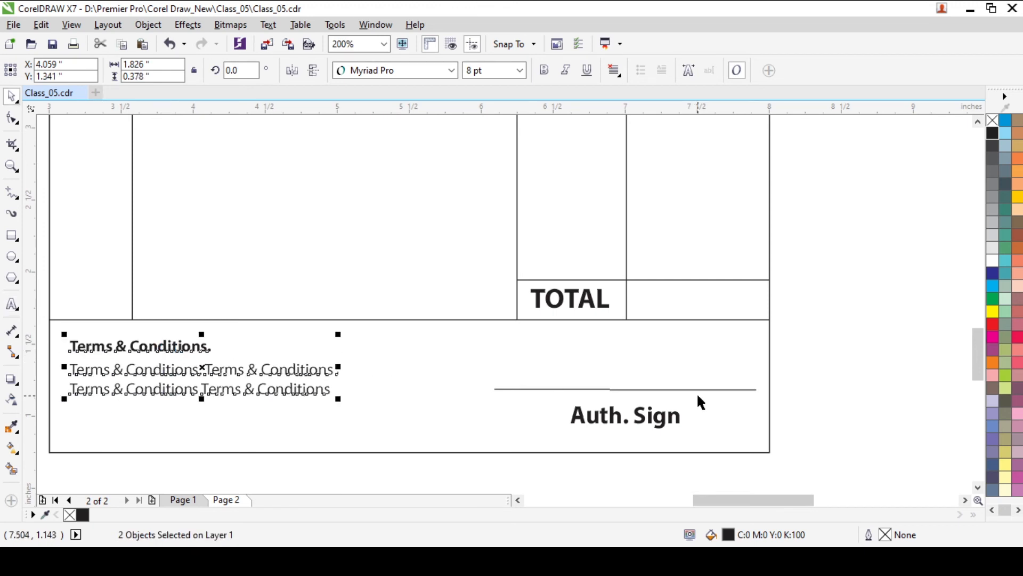
Shorten the Name field's line by moving its starting node to just after the Name label.
scroll(696, 393, "up", 1)
scroll(689, 394, "down", 4)
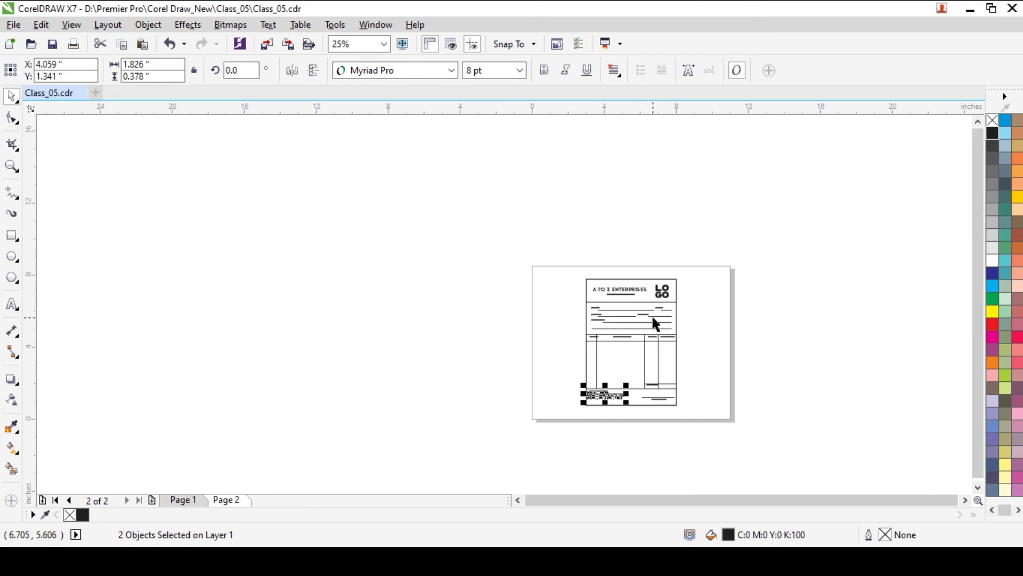
scroll(653, 322, "up", 1)
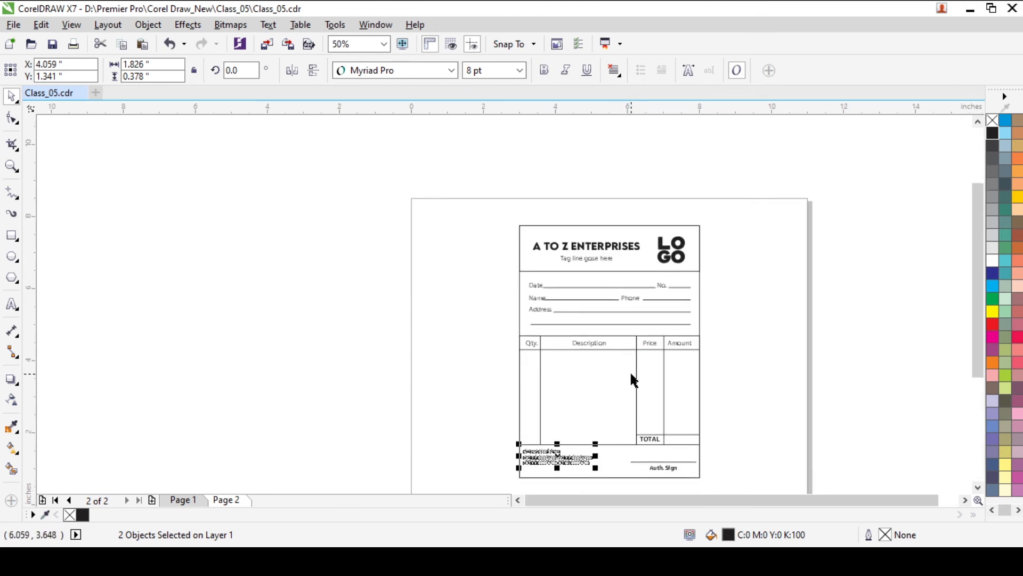
scroll(651, 293, "up", 2)
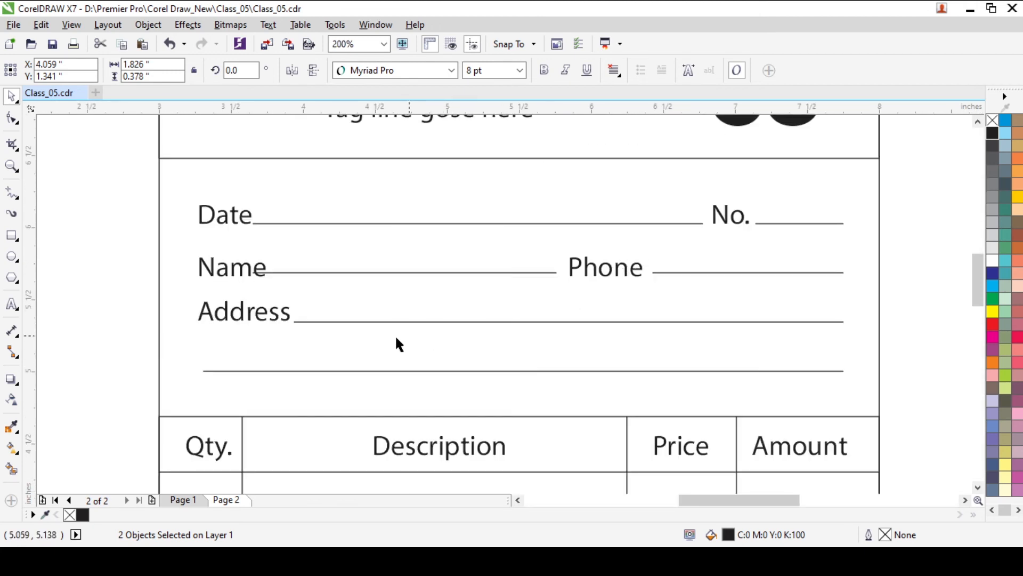
left_click(289, 272)
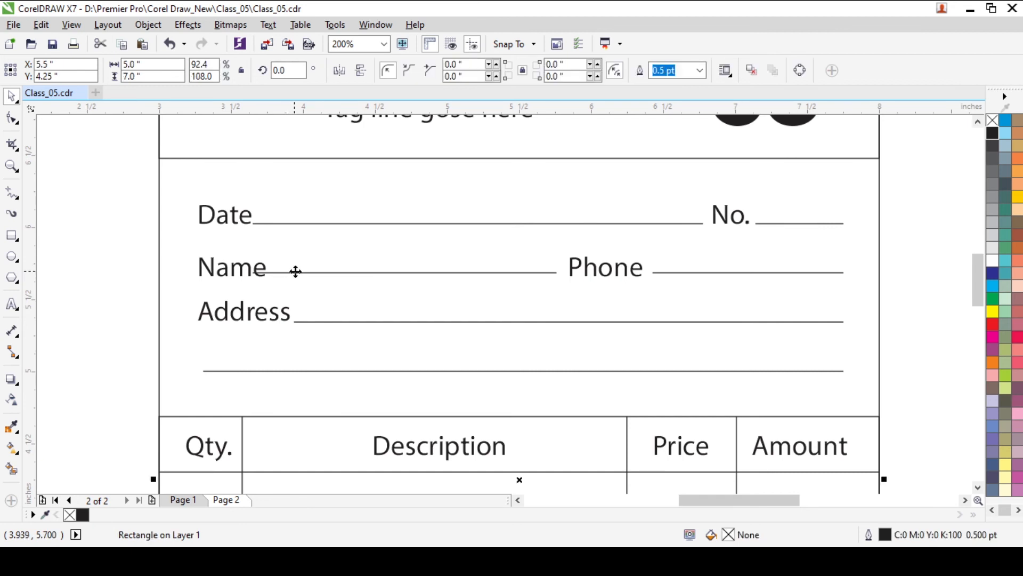
left_click(296, 272)
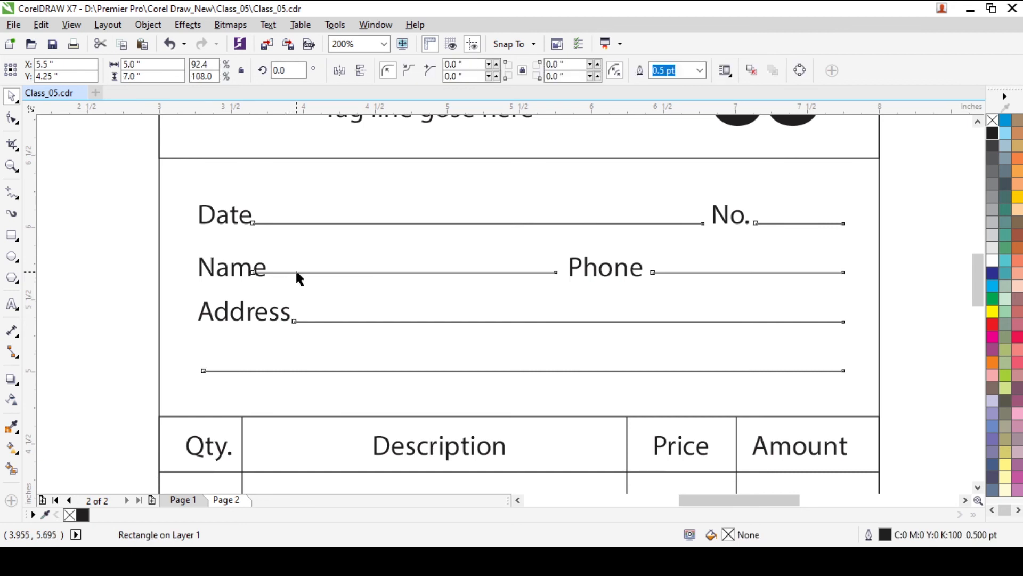
left_click(16, 121)
scroll(261, 273, "up", 4)
left_click_drag(224, 263, 306, 273)
scroll(305, 277, "down", 4)
scroll(305, 290, "down", 4)
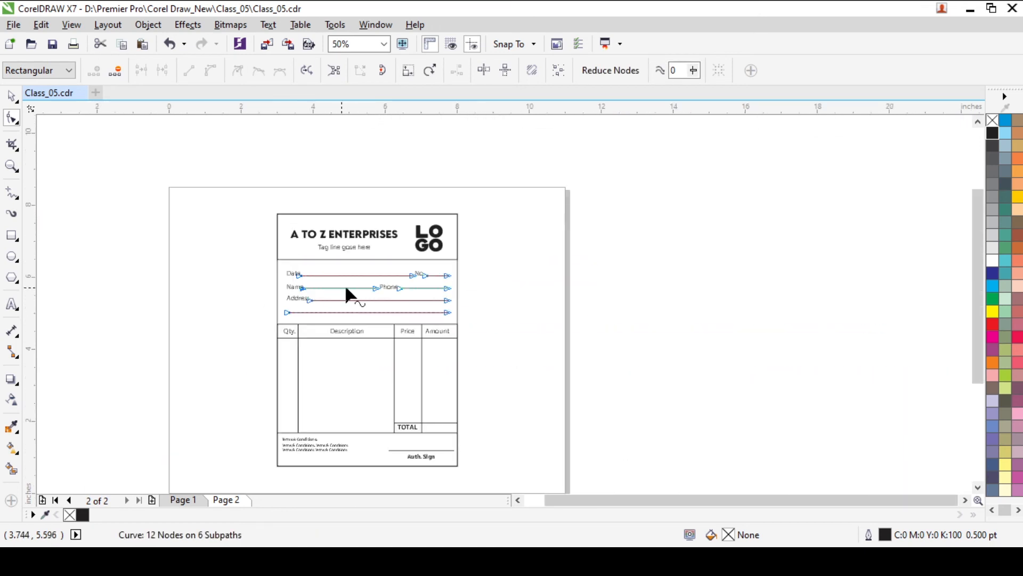
Change the combined customer field lines from solid to a dashed line style.
key("space")
scroll(336, 290, "up", 4)
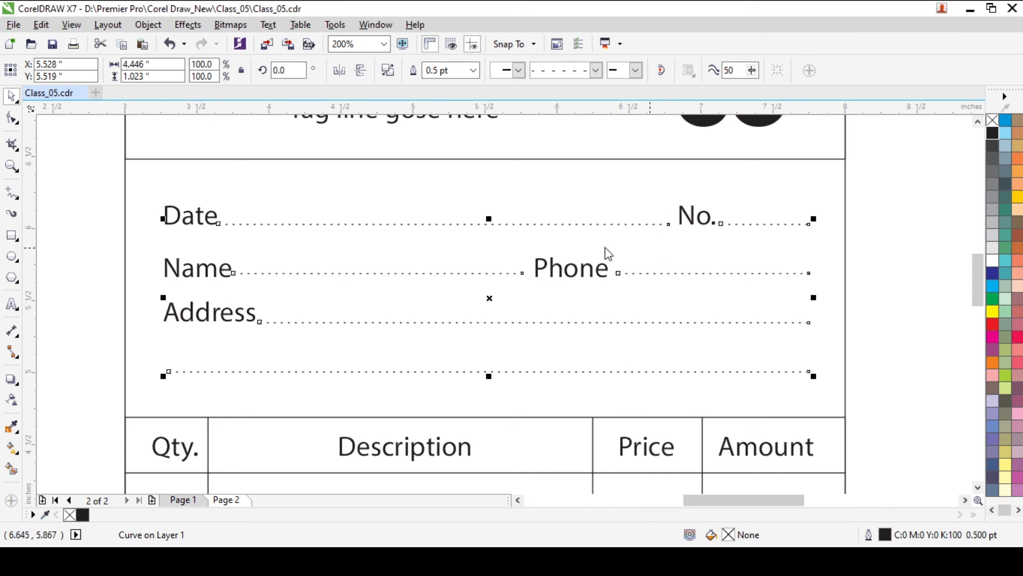
scroll(549, 314, "down", 1)
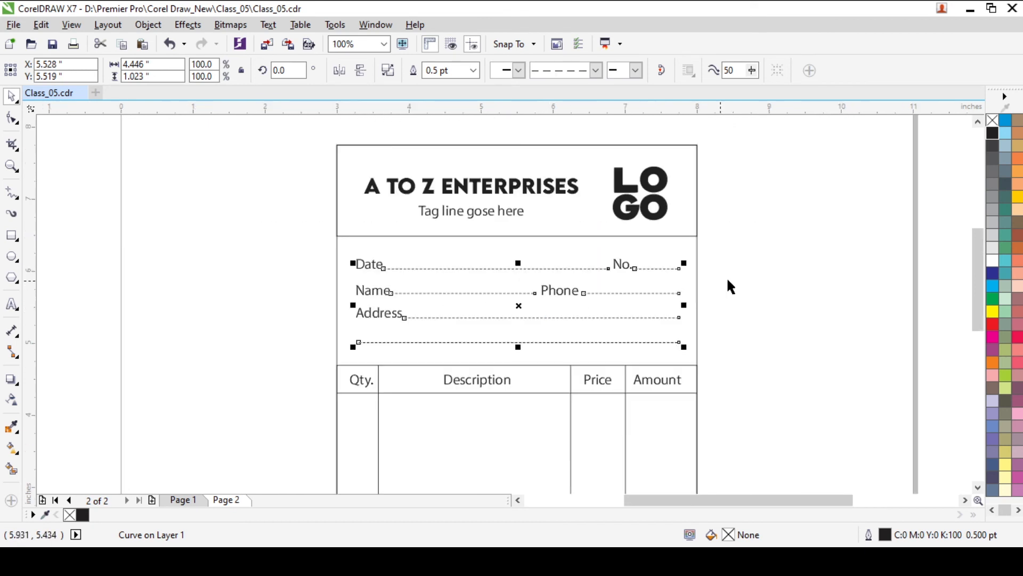
left_click(756, 265)
Delete the header's rectangle and the form's outer border rectangle, keeping the table frame.
scroll(754, 264, "down", 1)
mouse_move(663, 226)
left_mouse_down()
mouse_move(682, 211)
mouse_move(670, 237)
left_mouse_up()
left_click(670, 248)
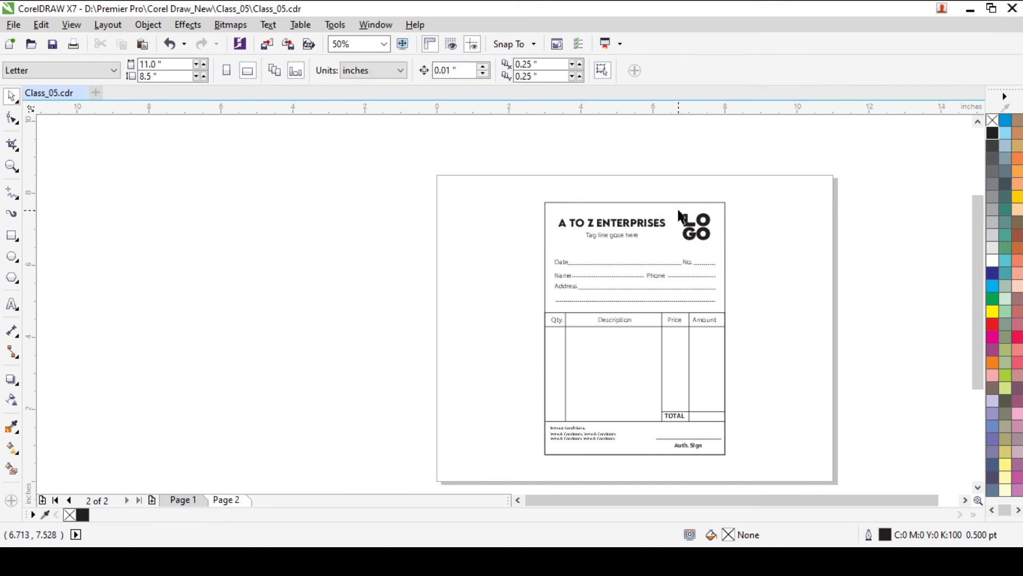
left_click(682, 212)
left_click(676, 246)
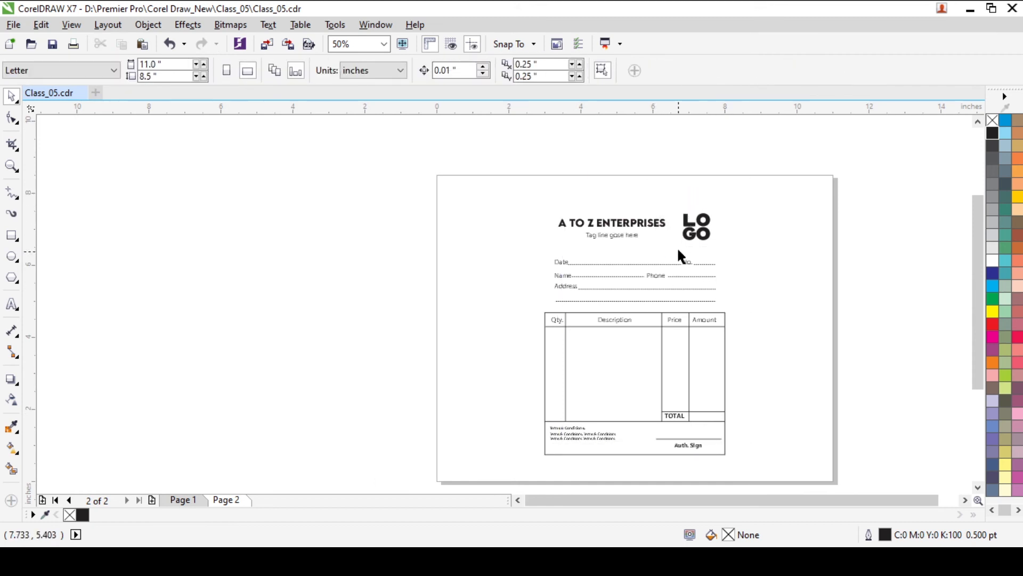
Move the company name, tag line and logo down together to Y 7.02 inches.
scroll(682, 249, "up", 1)
left_click_drag(835, 150, 397, 261)
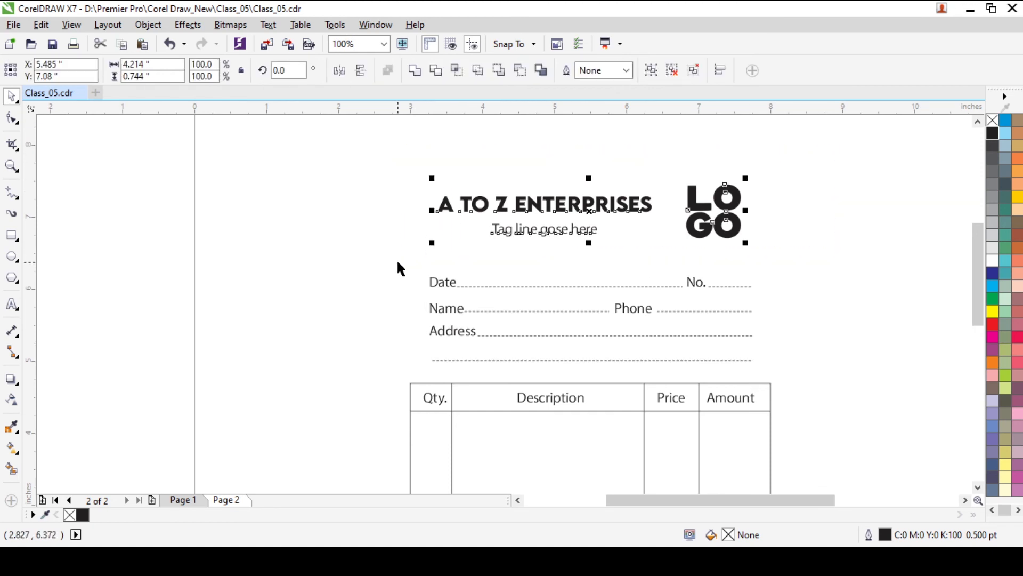
key("Down")
key("Down")
key("Down")
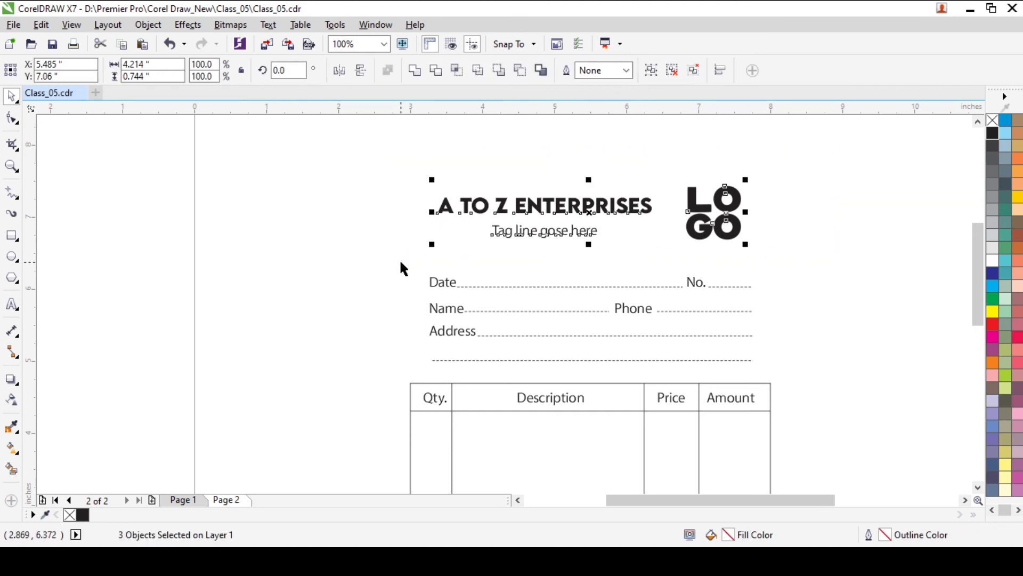
scroll(565, 355, "down", 2)
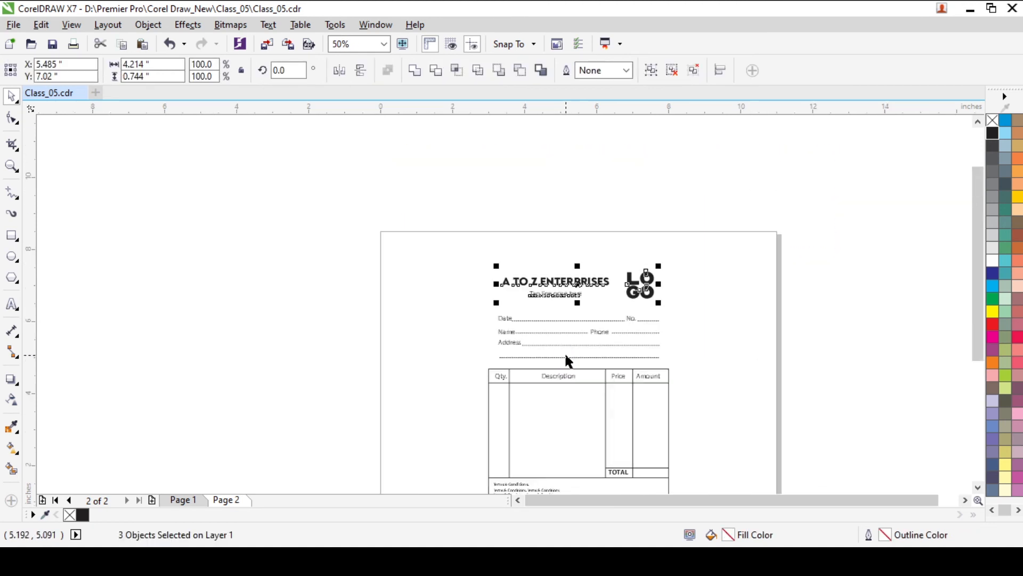
Copy the line under the column headings to above the company name at Y 7.736 inches and make it dashed.
left_click(540, 381)
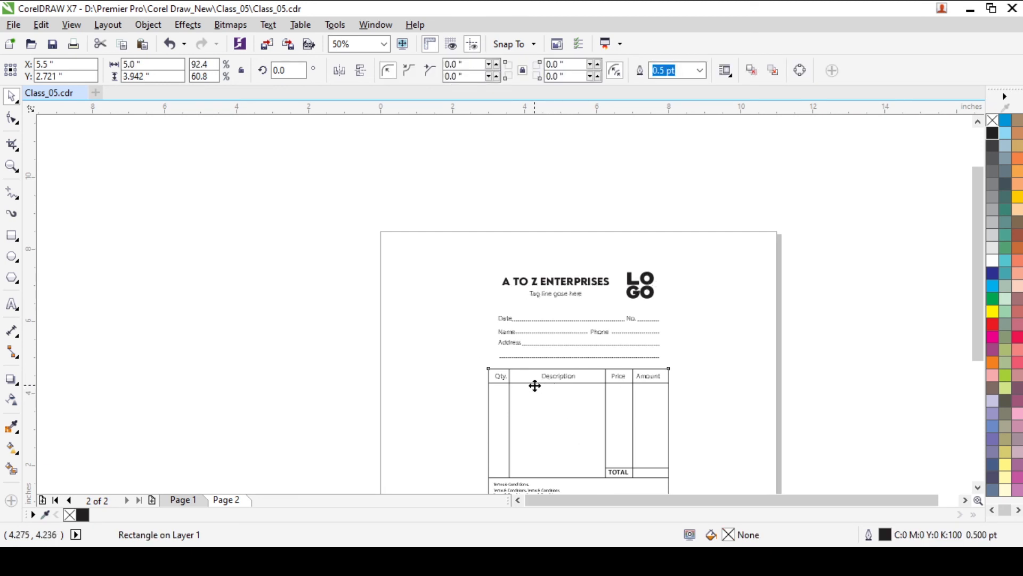
left_click(546, 382)
left_click_drag(582, 385, 579, 260)
scroll(579, 261, "up", 2)
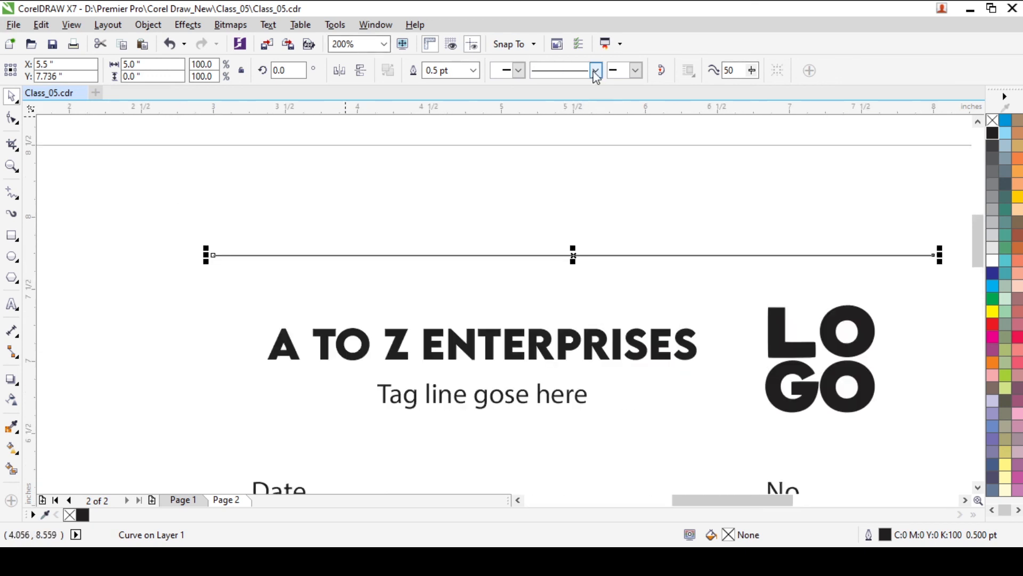
left_click(606, 250)
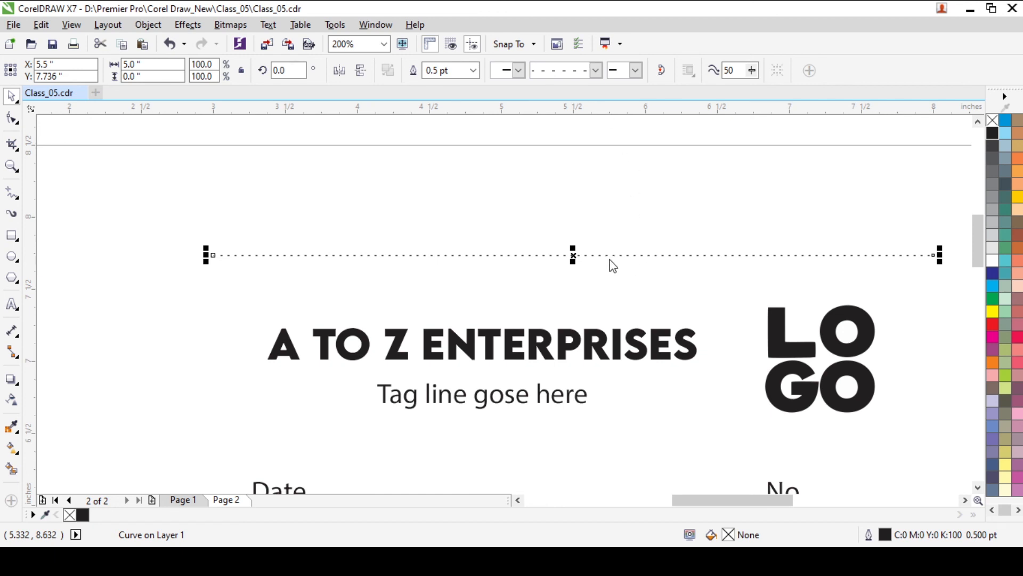
scroll(469, 269, "down", 2)
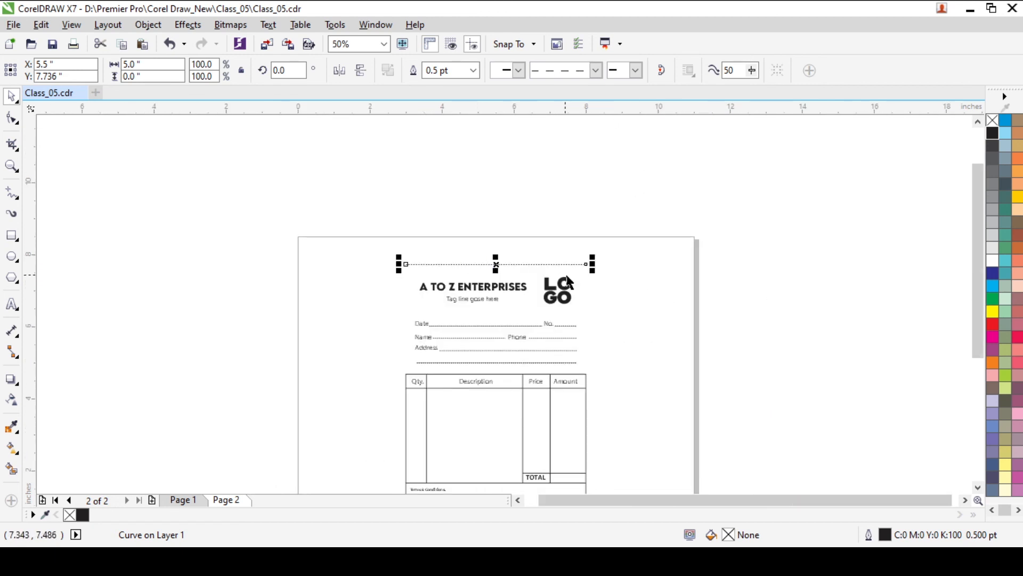
scroll(488, 314, "up", 2)
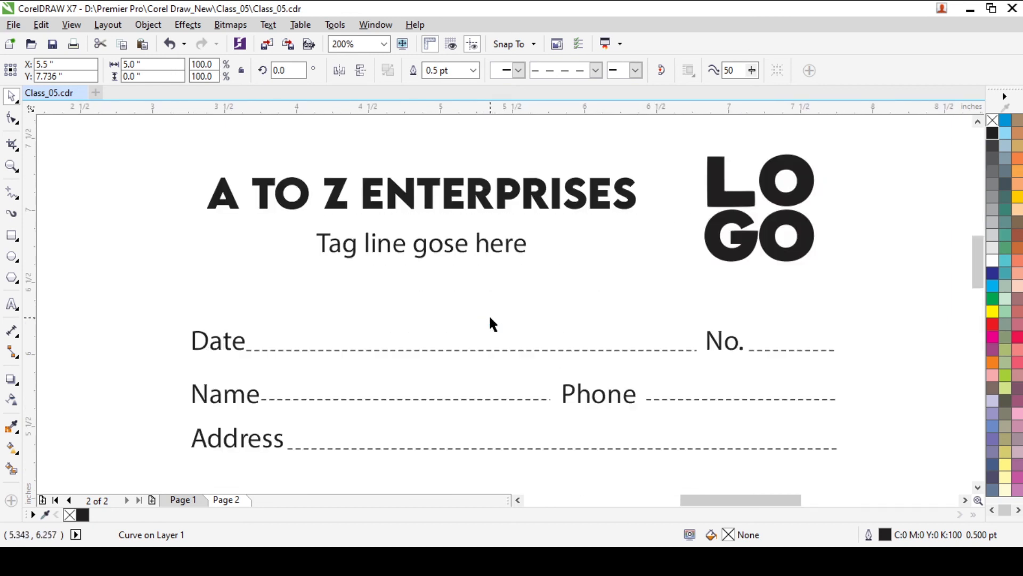
Set the outline width of the combined dashed customer field lines to 0.8 pt.
left_click(359, 351)
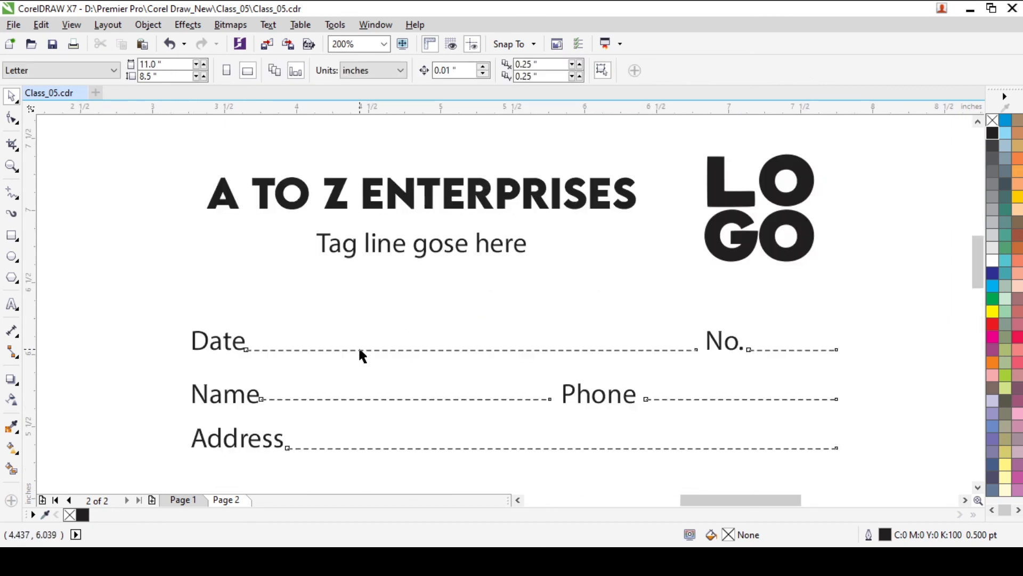
mouse_move(359, 352)
left_mouse_down()
mouse_move(415, 369)
mouse_move(370, 348)
left_mouse_up()
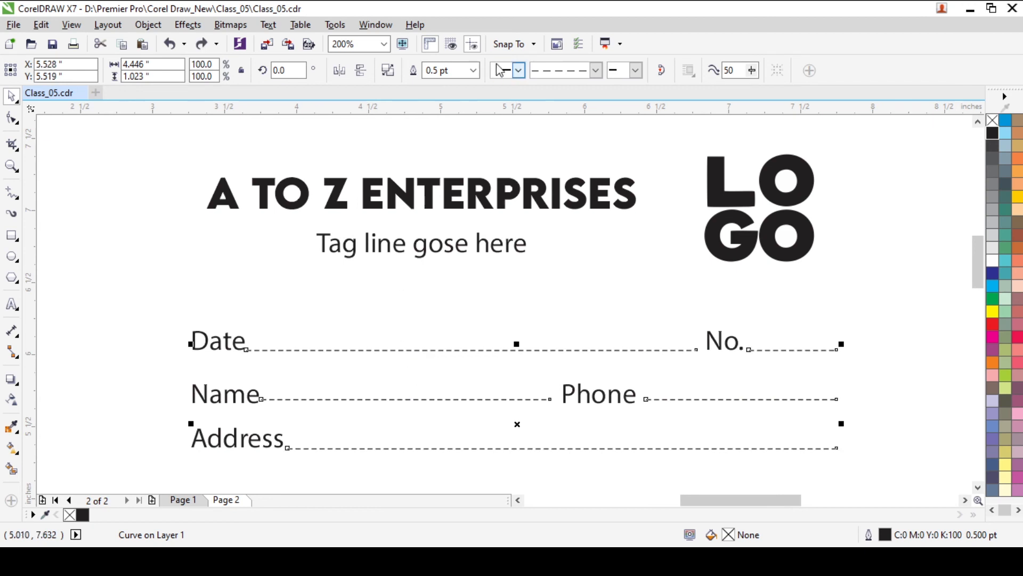
left_click(453, 70)
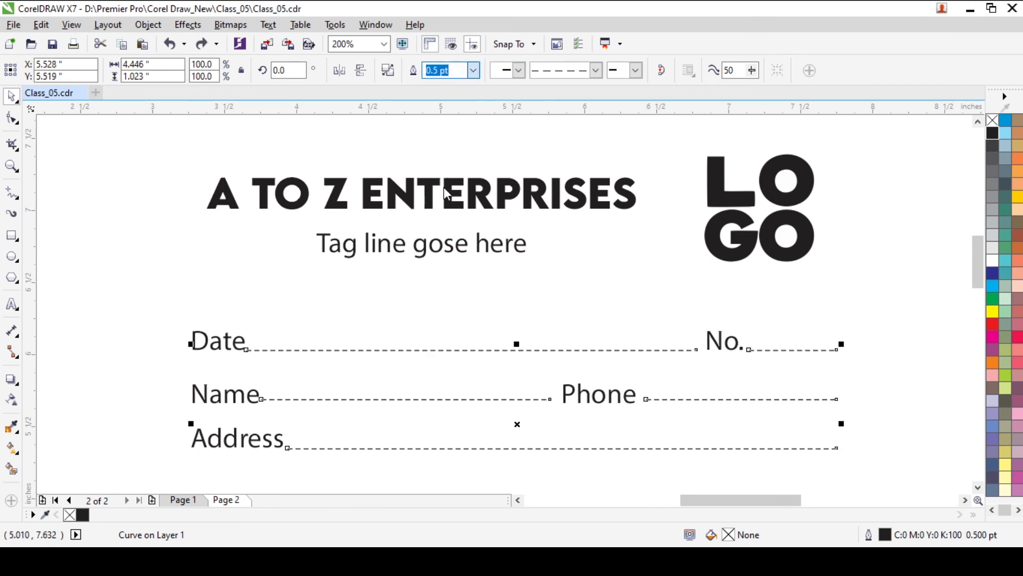
type("8")
key("Return")
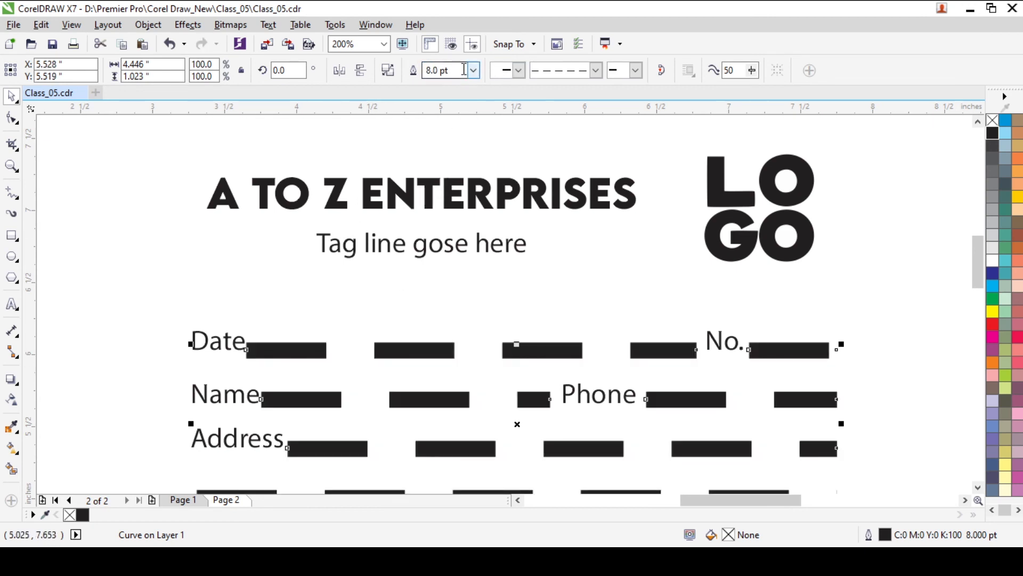
left_click(458, 70)
type("0.8")
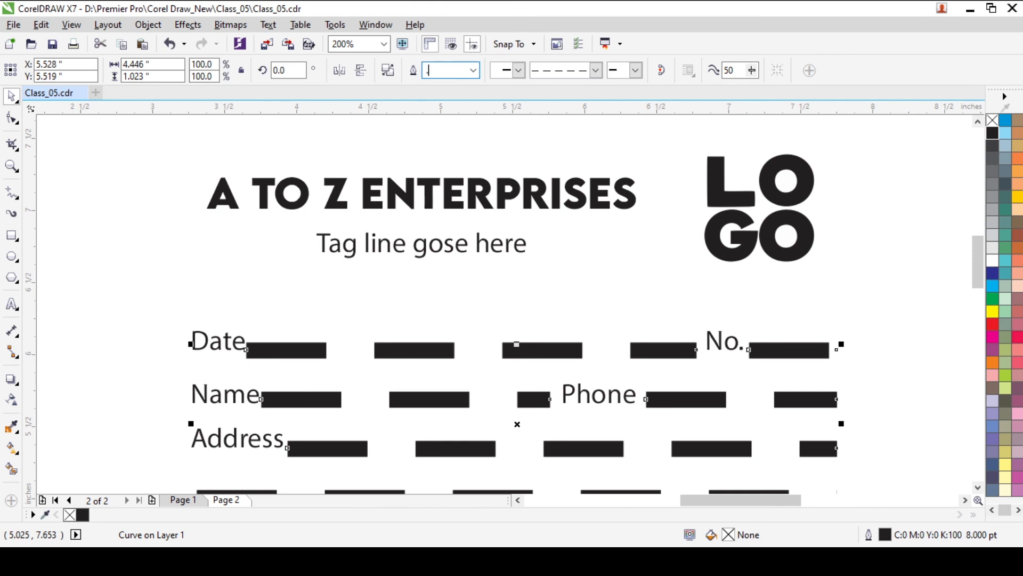
key("Return")
scroll(477, 220, "down", 2)
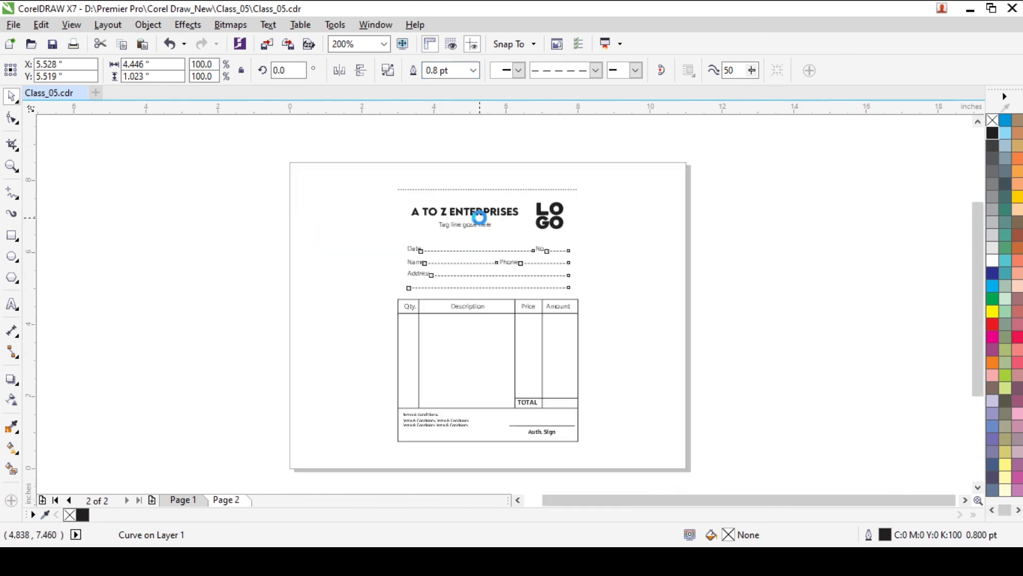
Set the outline width of the table frame, its column and row lines, the TOTAL line and the signature line to 0.8 pt.
left_click(514, 334)
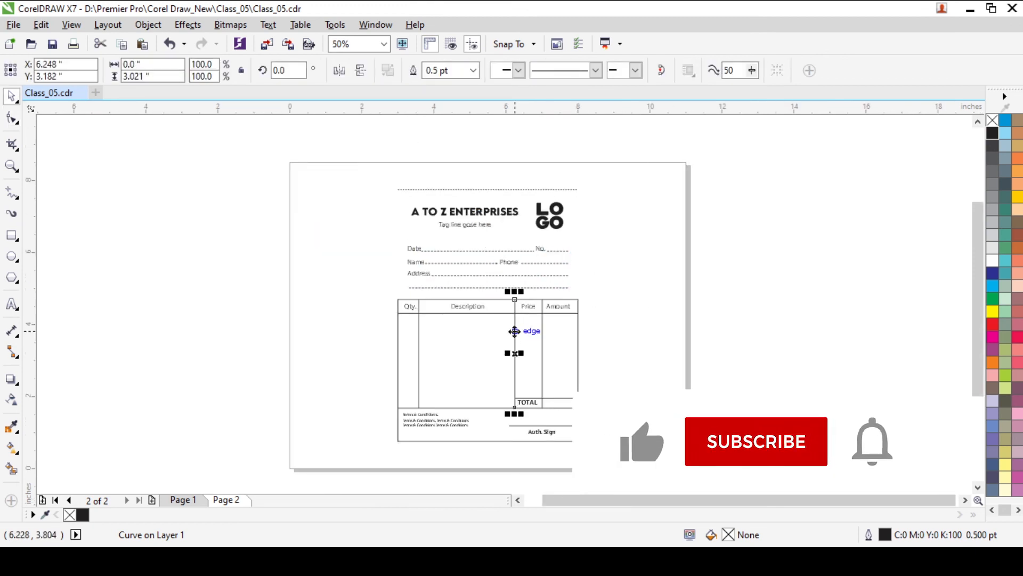
left_click(542, 317, "shift")
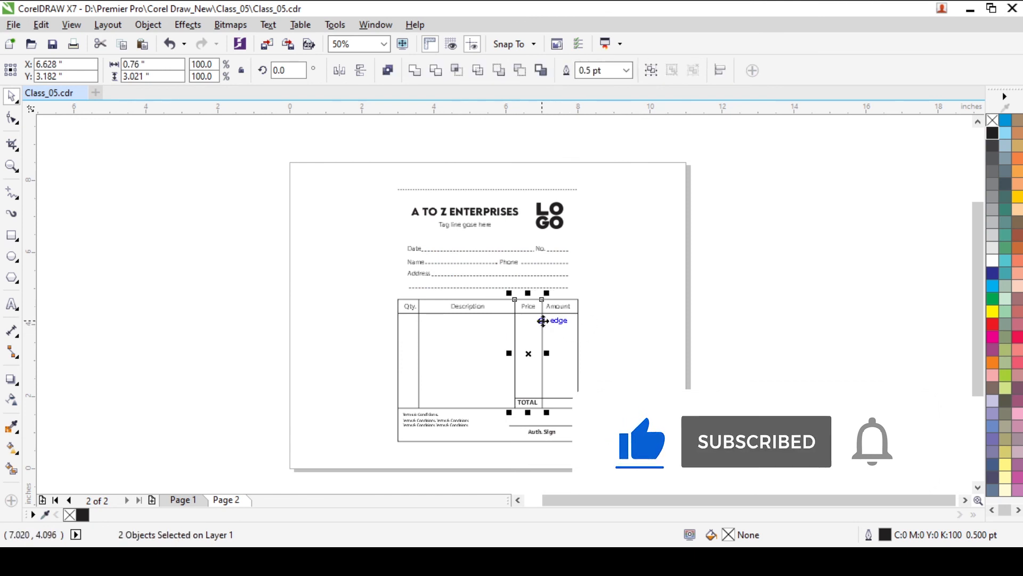
left_click(495, 313, "shift")
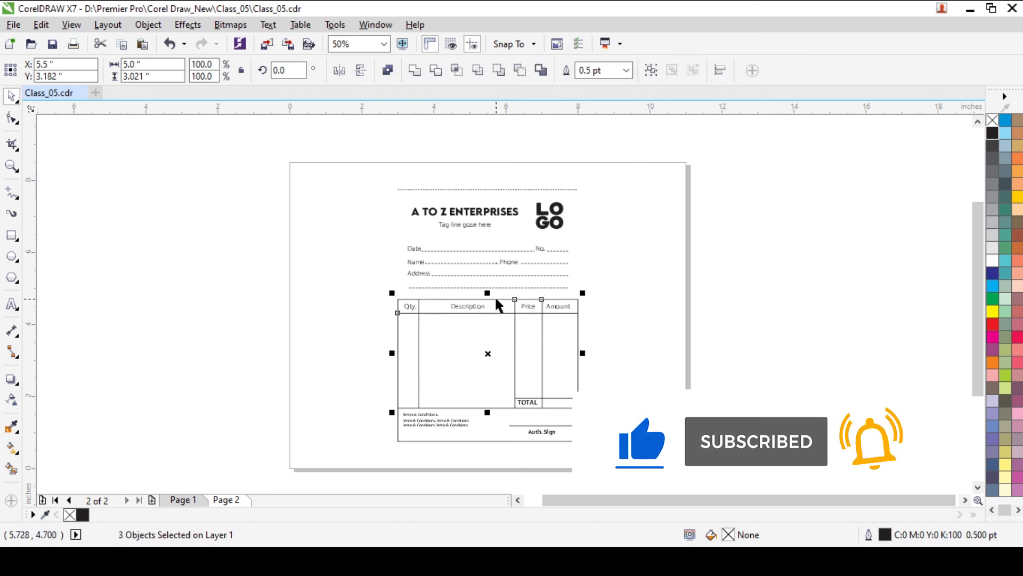
left_click(418, 326, "shift")
left_click(398, 330, "shift")
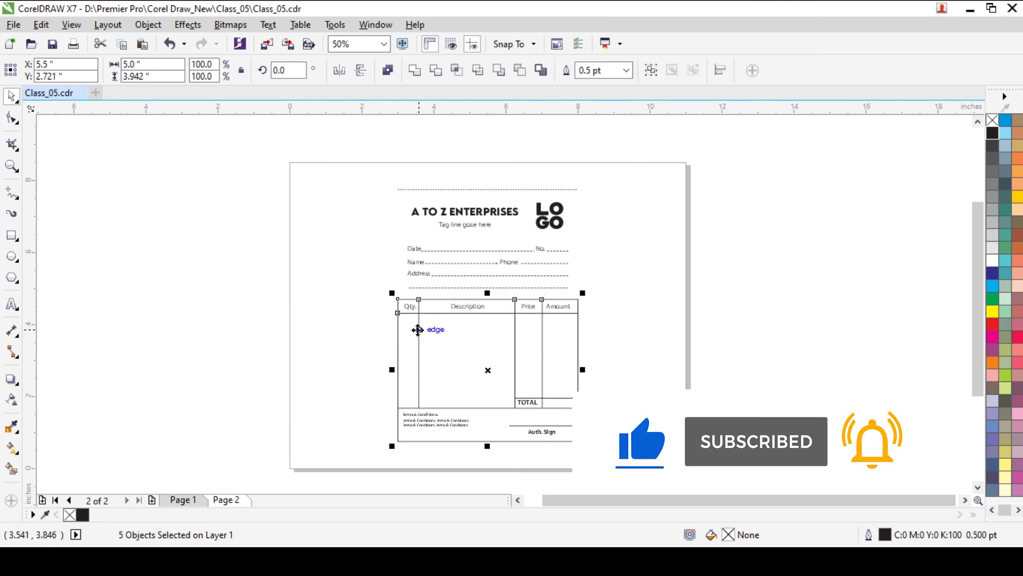
left_click(489, 407, "shift")
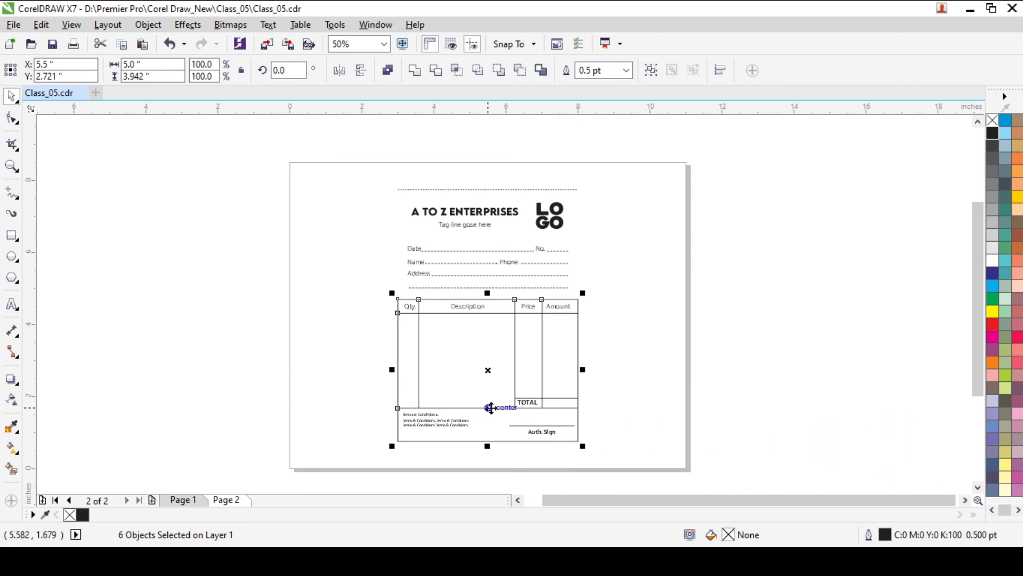
left_click(550, 398, "shift")
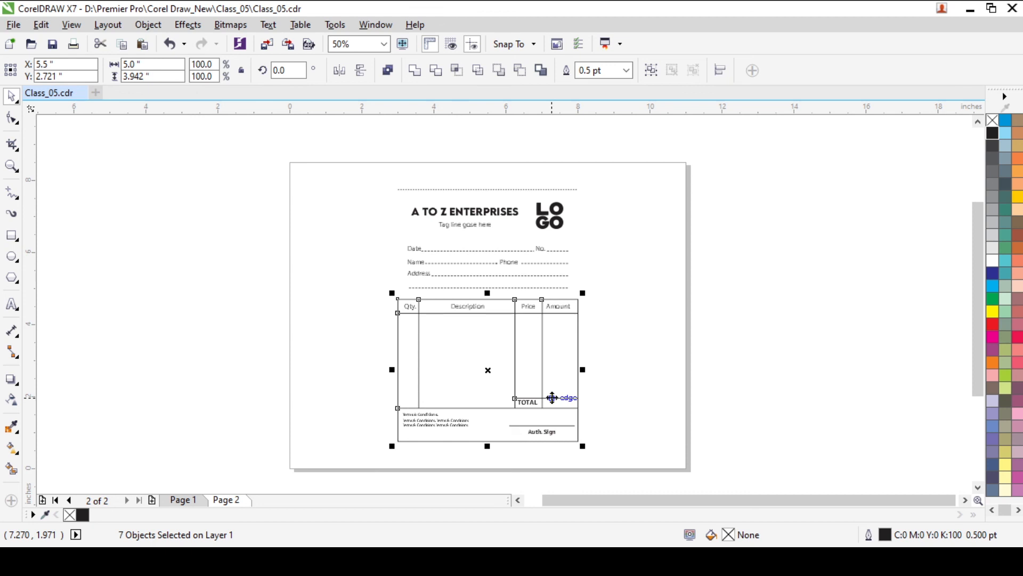
left_click(559, 425, "shift")
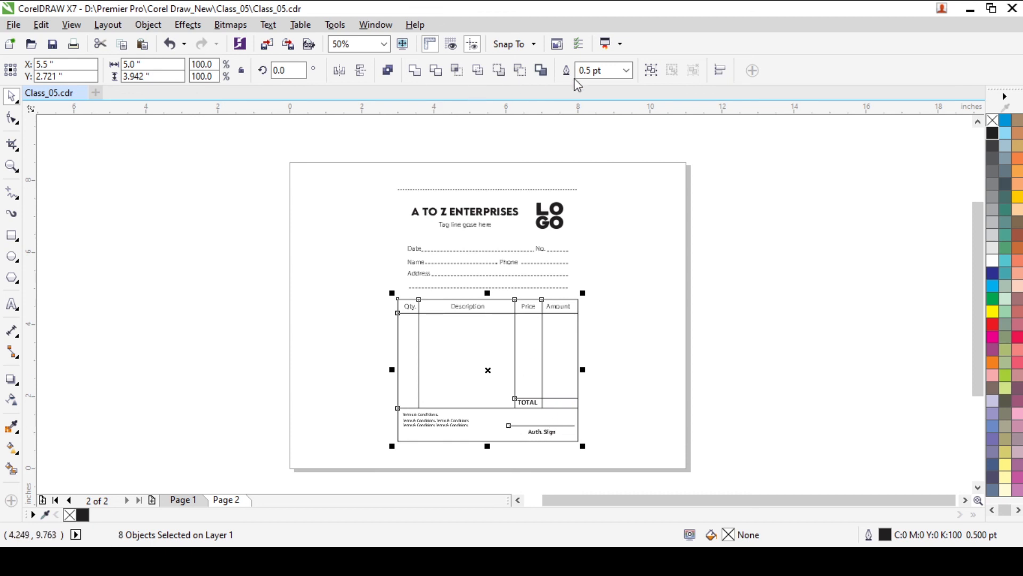
left_click(619, 70)
type(".8")
key("Return")
left_click(789, 322)
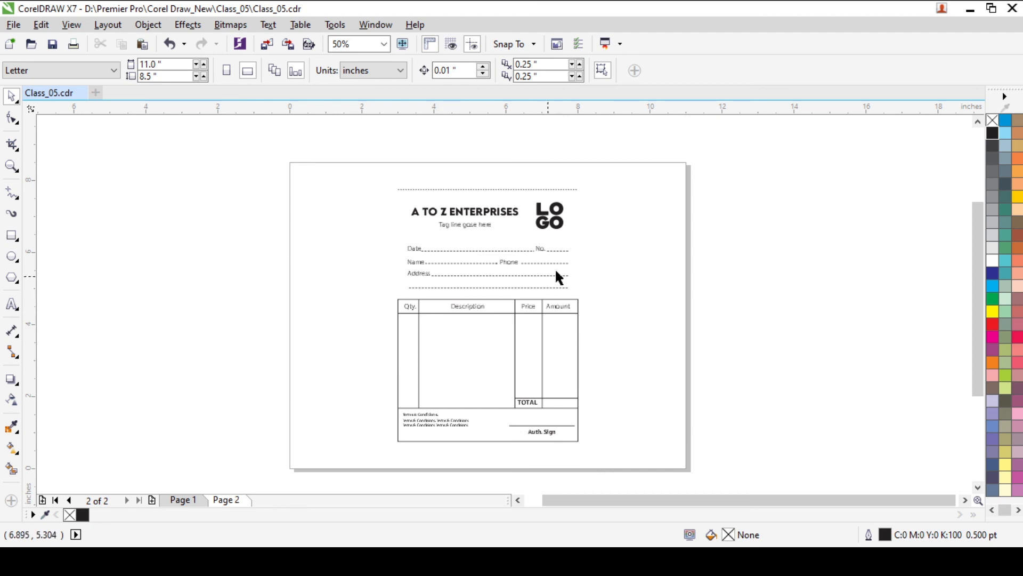
Group all objects of the form and move the group horizontally to the left half of the page.
left_click_drag(629, 153, 368, 469)
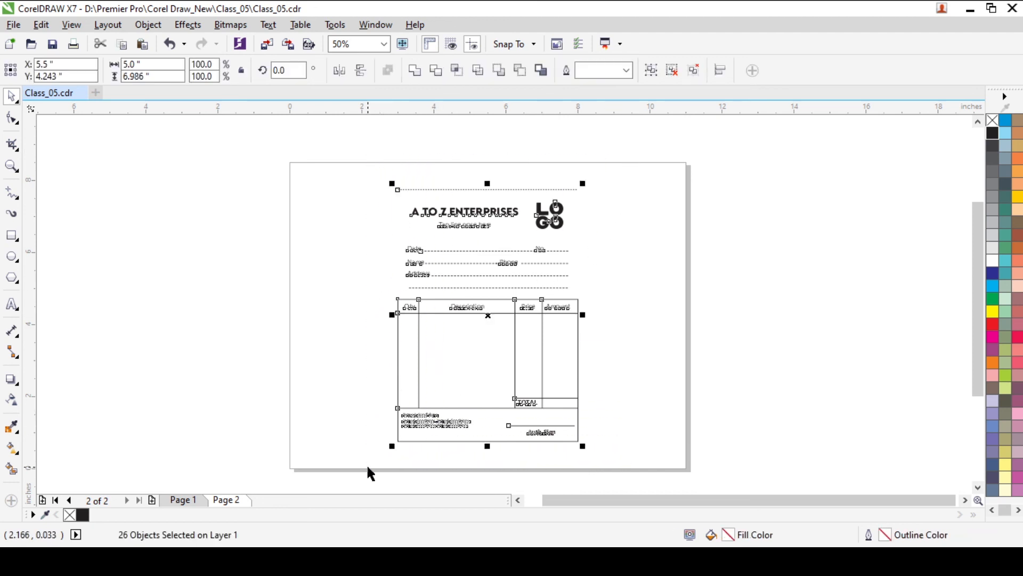
key("ctrl+g")
left_click_drag(475, 211, 378, 211)
left_click(257, 192)
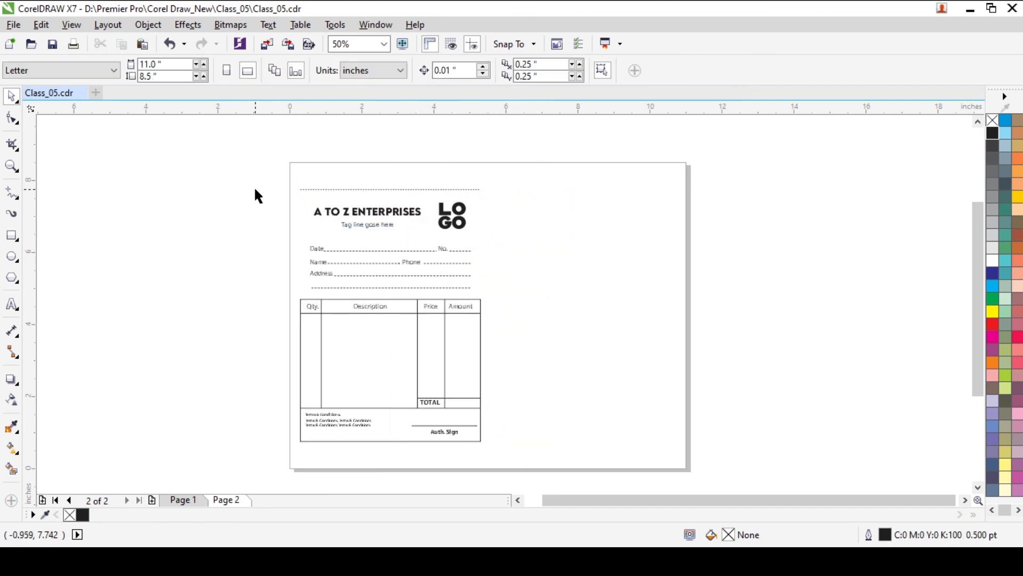
Change the page to A4 landscape and place a copy of the grouped form beside the original on the right half.
left_click(31, 101)
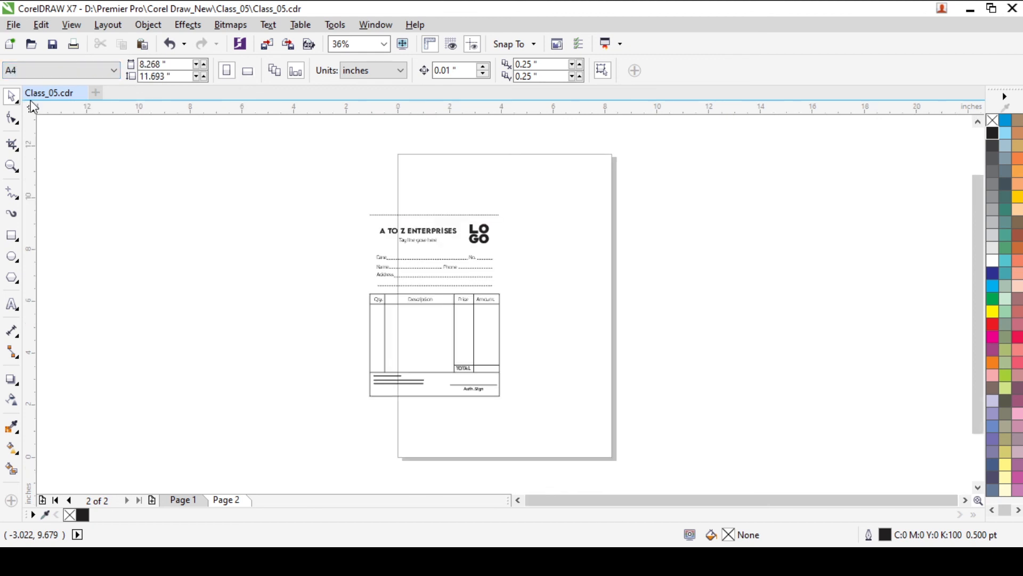
left_click(250, 75)
left_click(419, 212)
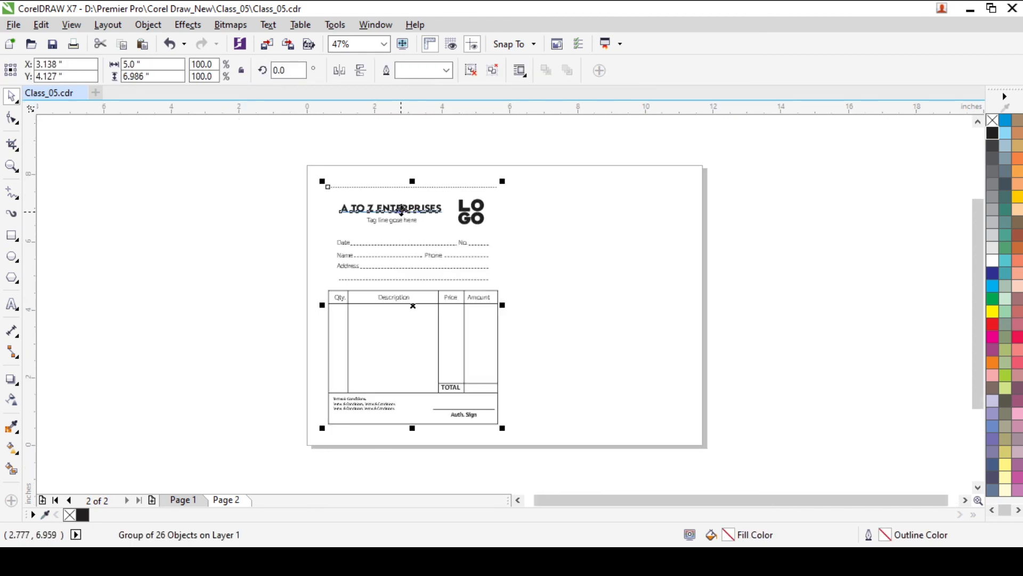
left_click_drag(402, 211, 593, 222)
right_click(593, 222)
Group the two form copies and centre the group on the page.
left_click_drag(791, 162, 282, 437)
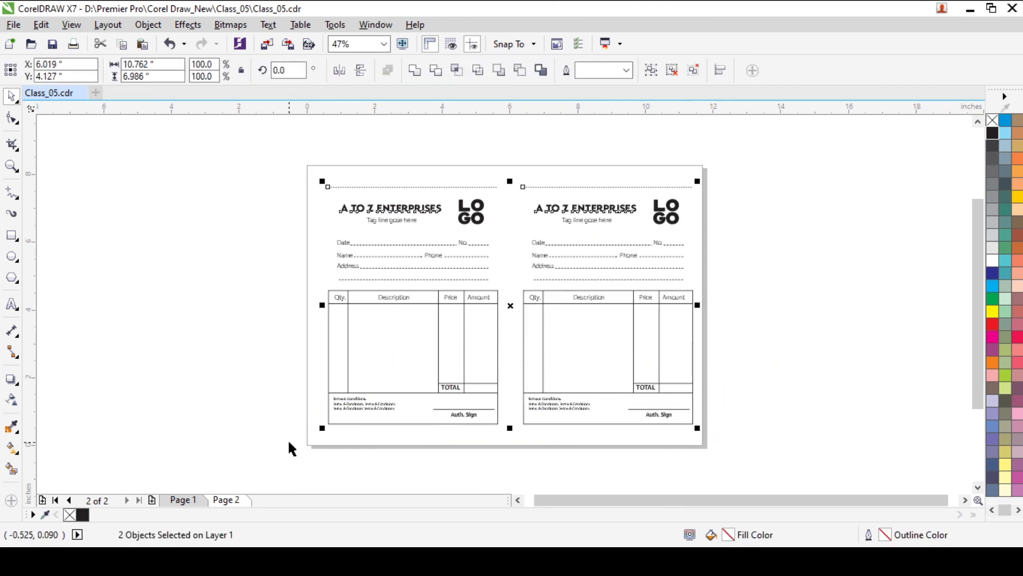
key("ctrl+g")
key("p")
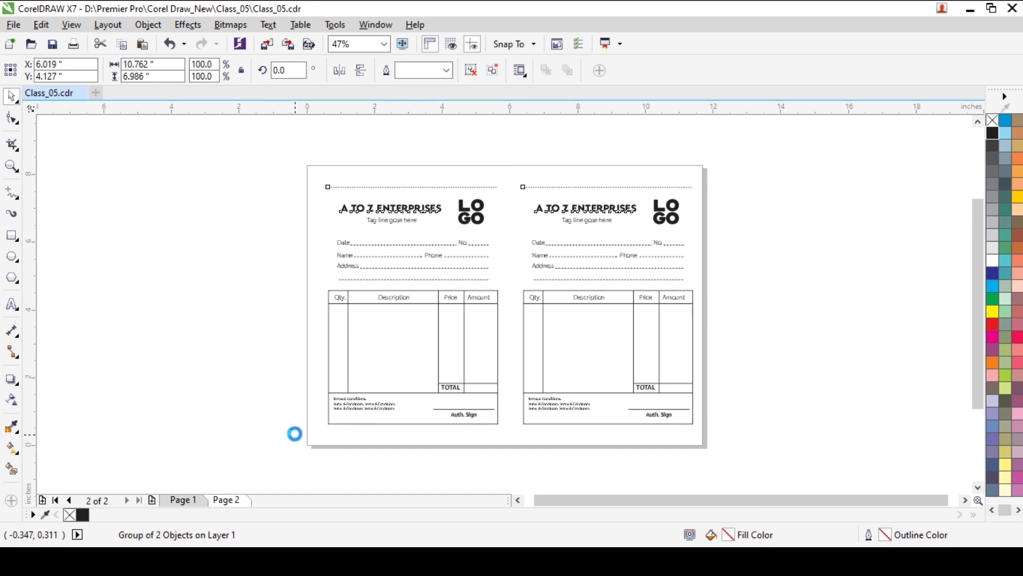
left_click(780, 267)
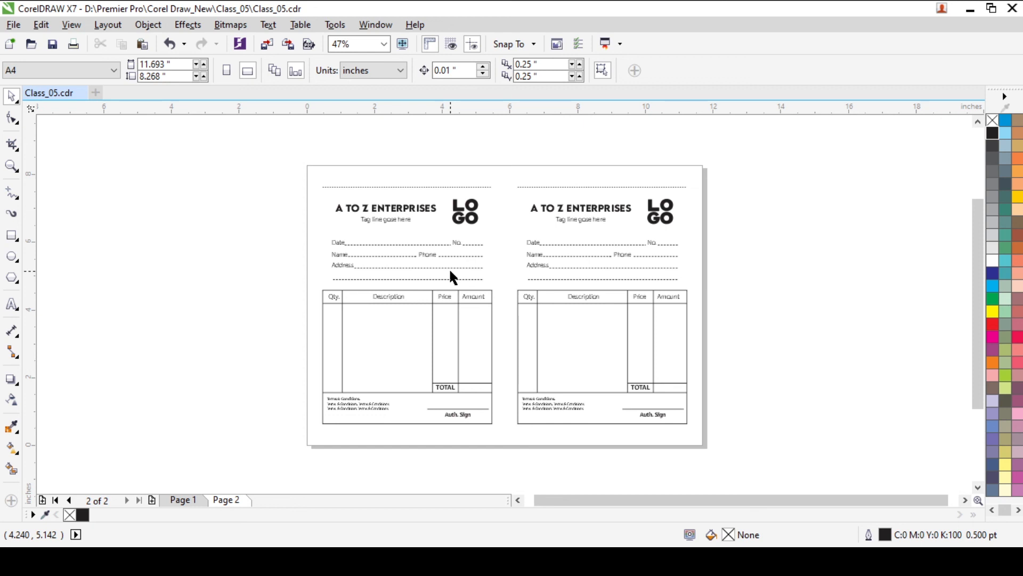
left_click(661, 561)
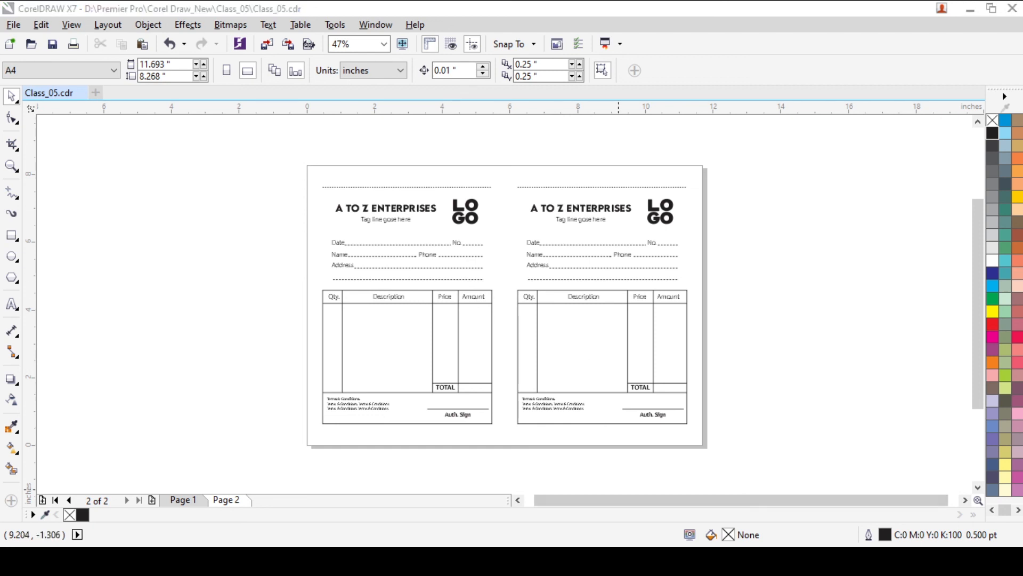